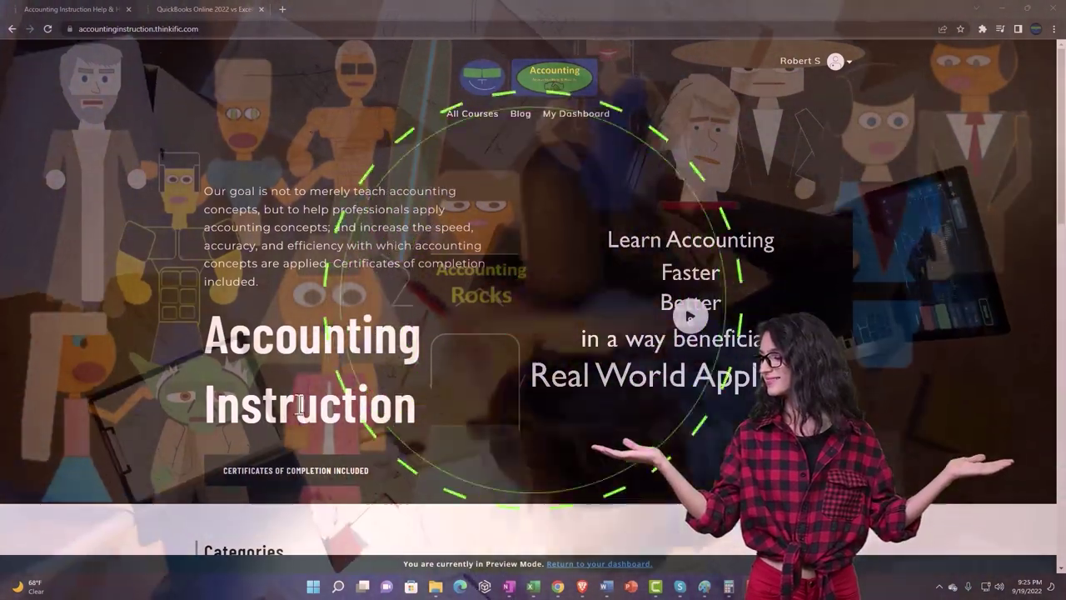
- Browse the course categories on the accounting instruction site and the lesson list of the QuickBooks Online 2022 vs Excel course
scroll(145, 450, down, 5)
scroll(147, 454, down, 3)
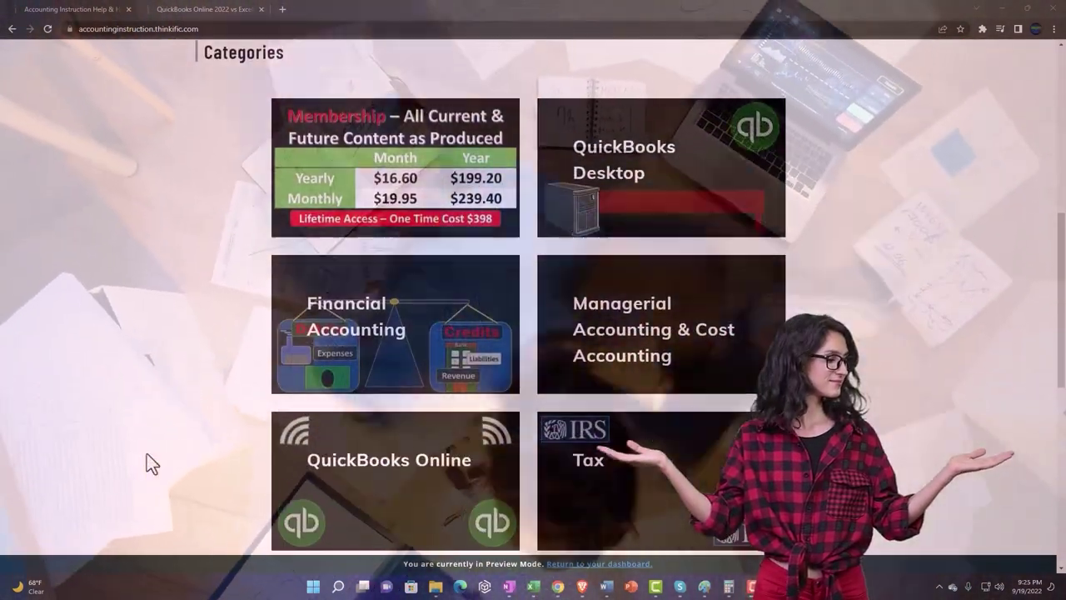
scroll(146, 454, down, 4)
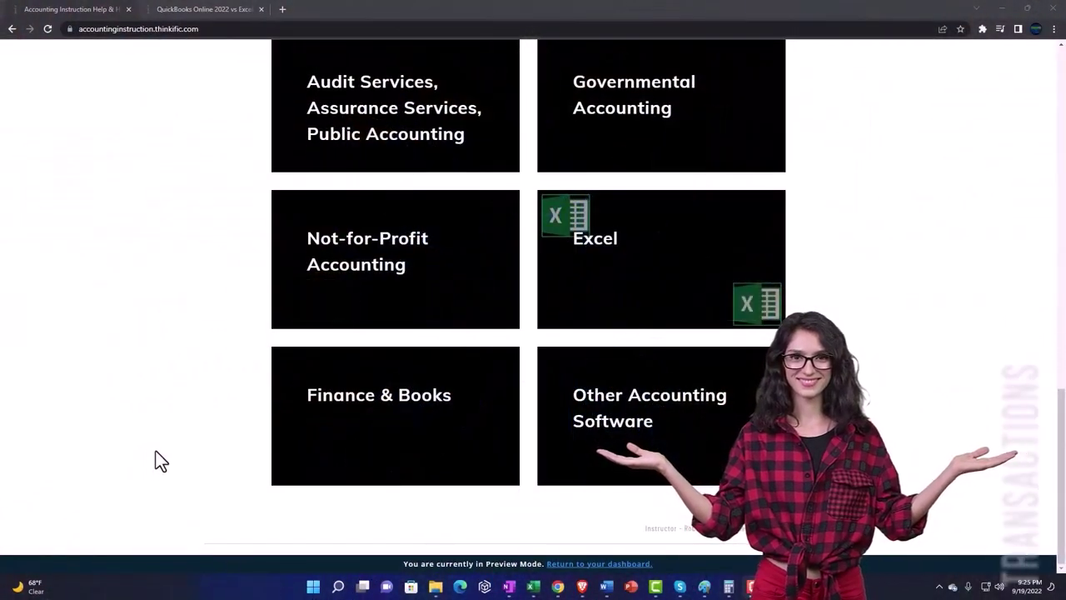
click(190, 12)
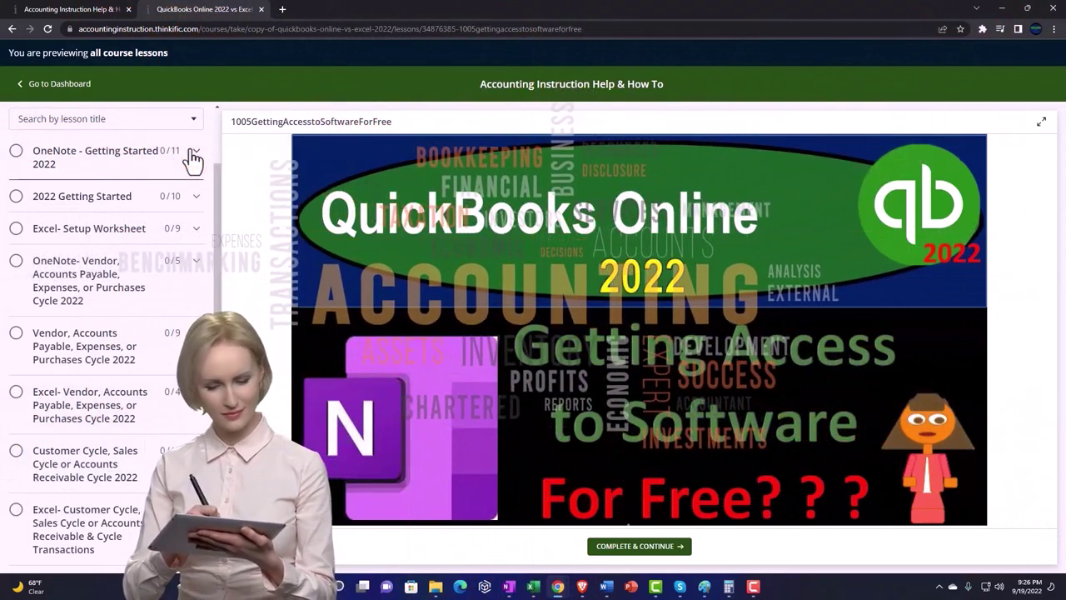
click(194, 157)
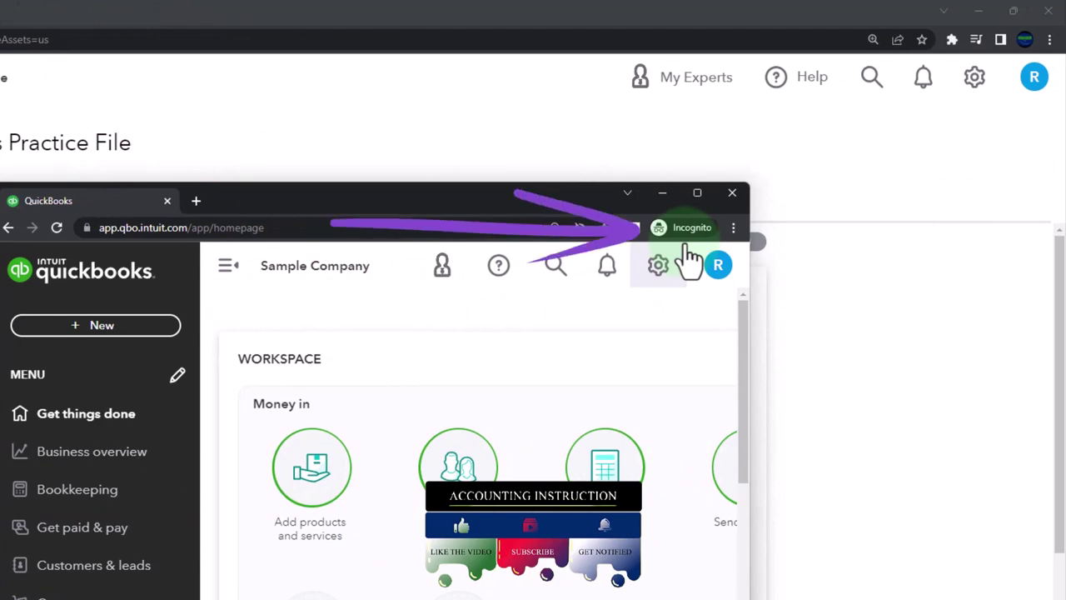
- Look up the New Incognito window option in the browser window showing the Sample Company
click(734, 228)
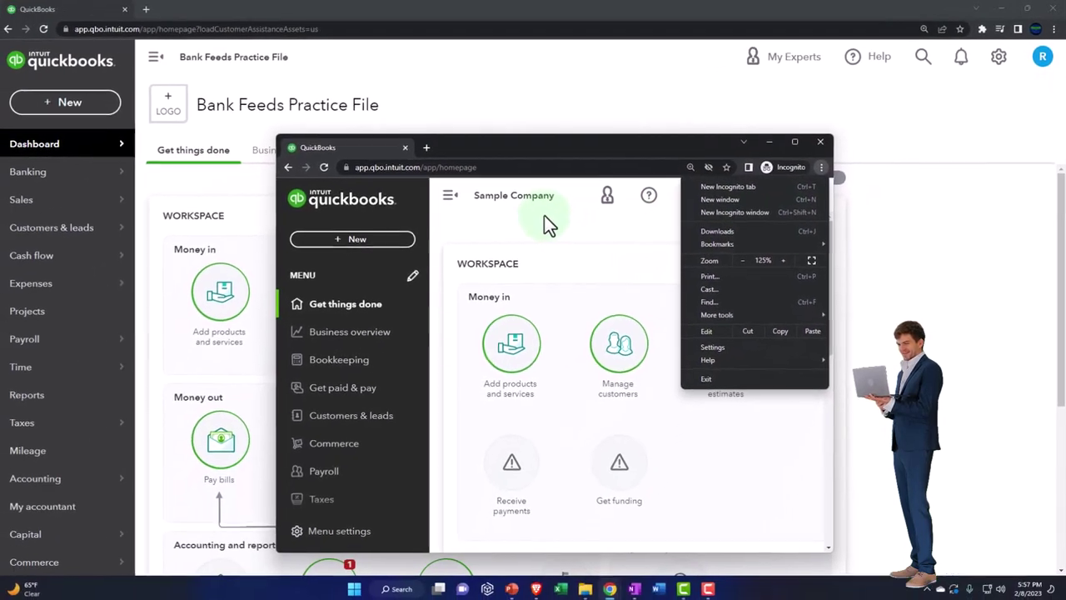
click(499, 234)
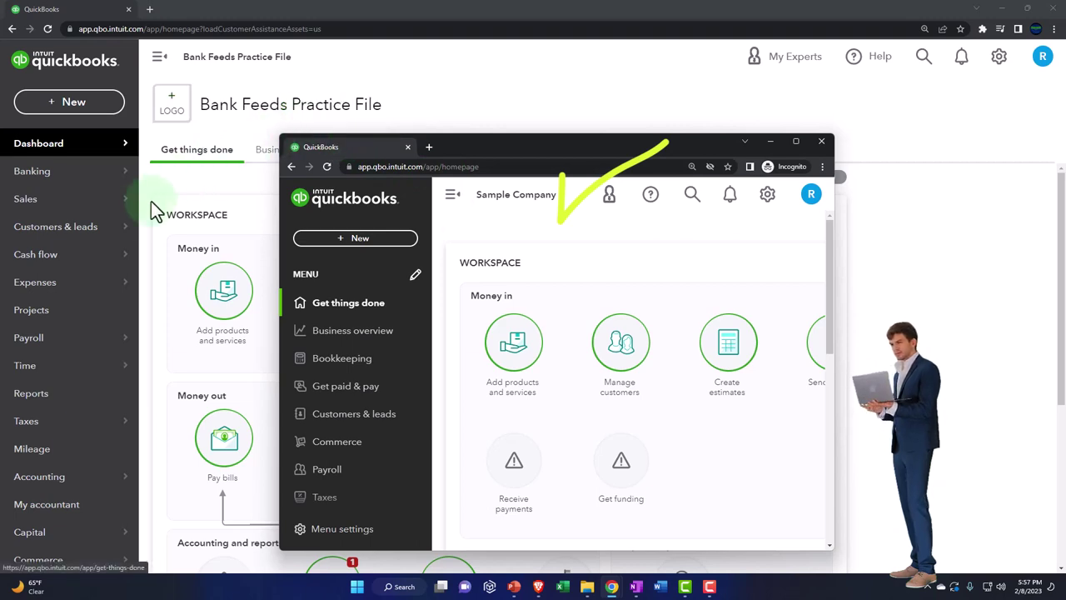
mouse_move(123, 223)
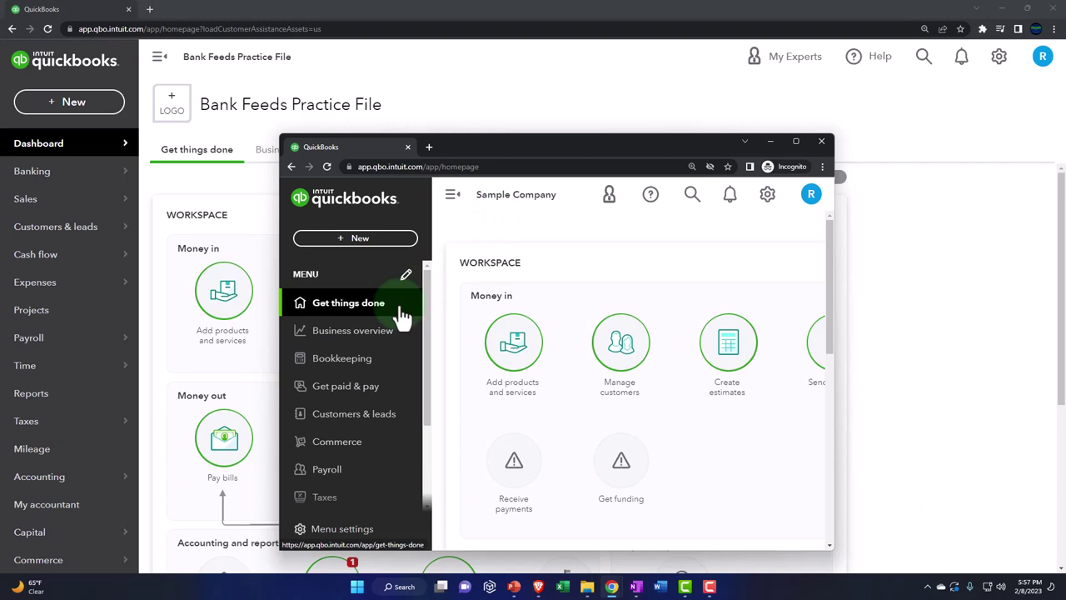
- Locate the Switch to Accountant view option in the Sample Company's settings and close the settings again
click(768, 194)
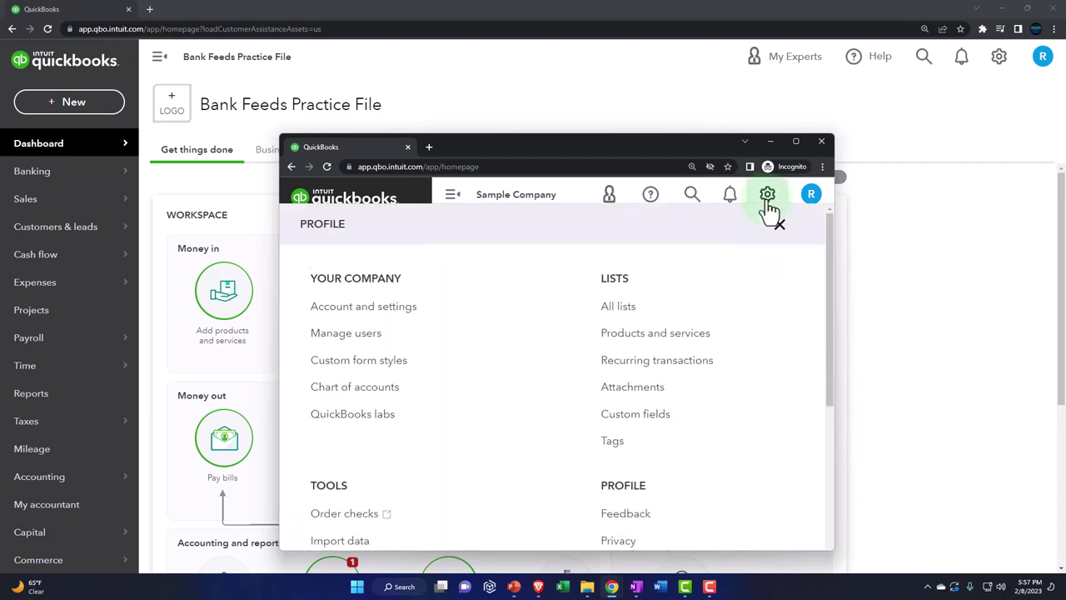
scroll(728, 260, down, 4)
scroll(729, 353, down, 1)
click(724, 466)
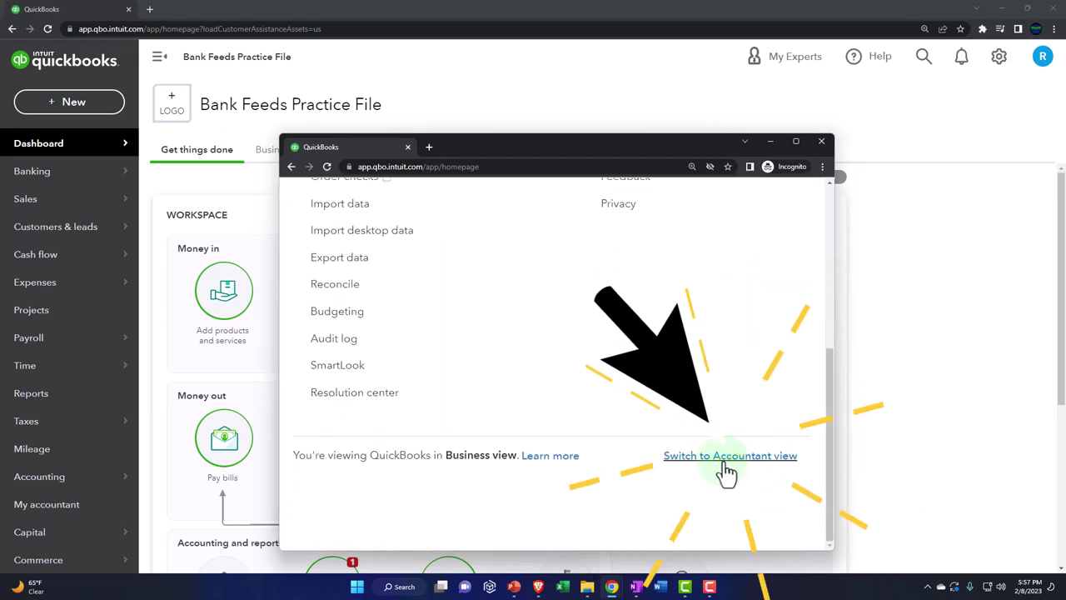
click(780, 203)
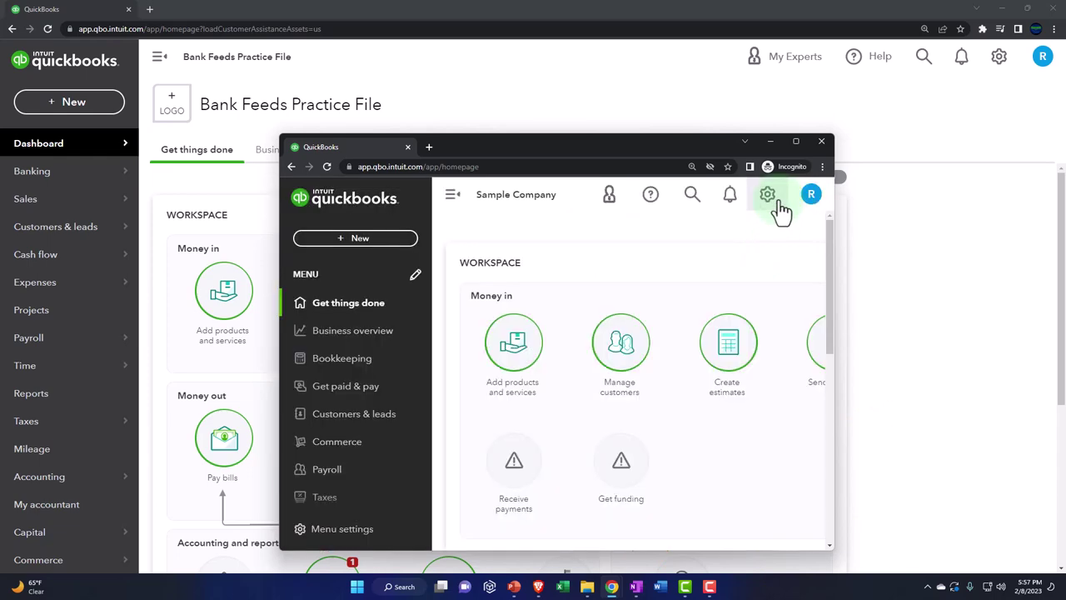
- Move the Sample Company window out of the way and duplicate the Bank Feeds Practice File tab twice
drag(620, 149, 1065, 250)
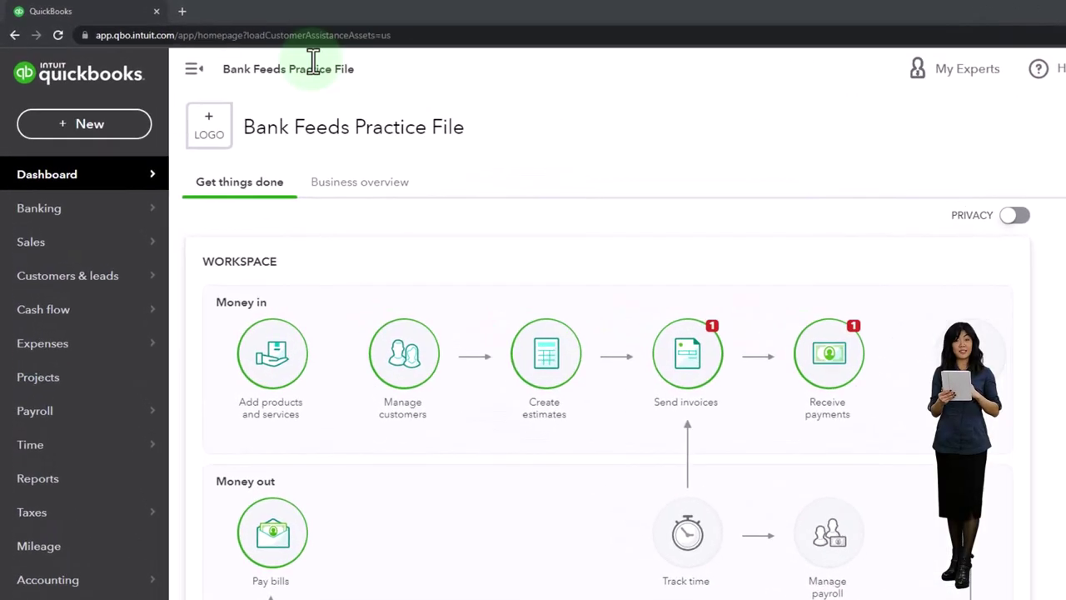
right_click(112, 8)
click(147, 117)
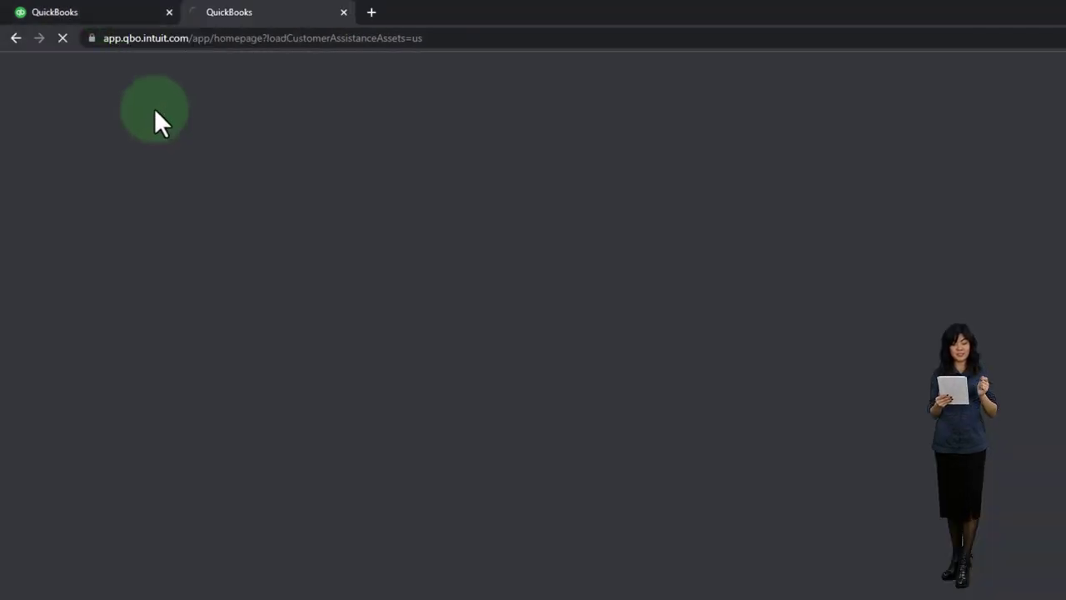
right_click(269, 11)
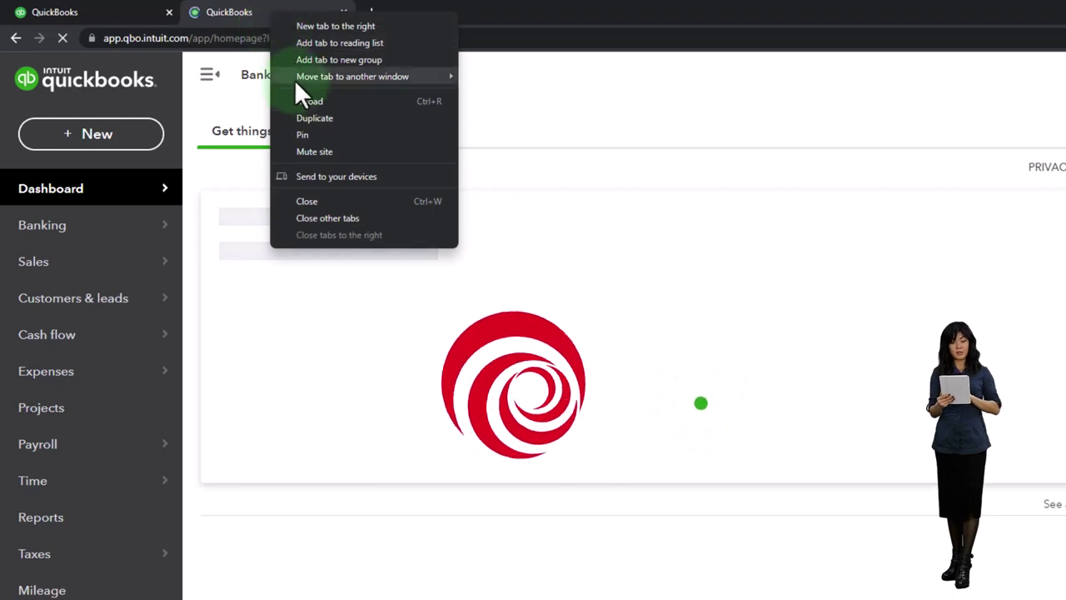
click(303, 115)
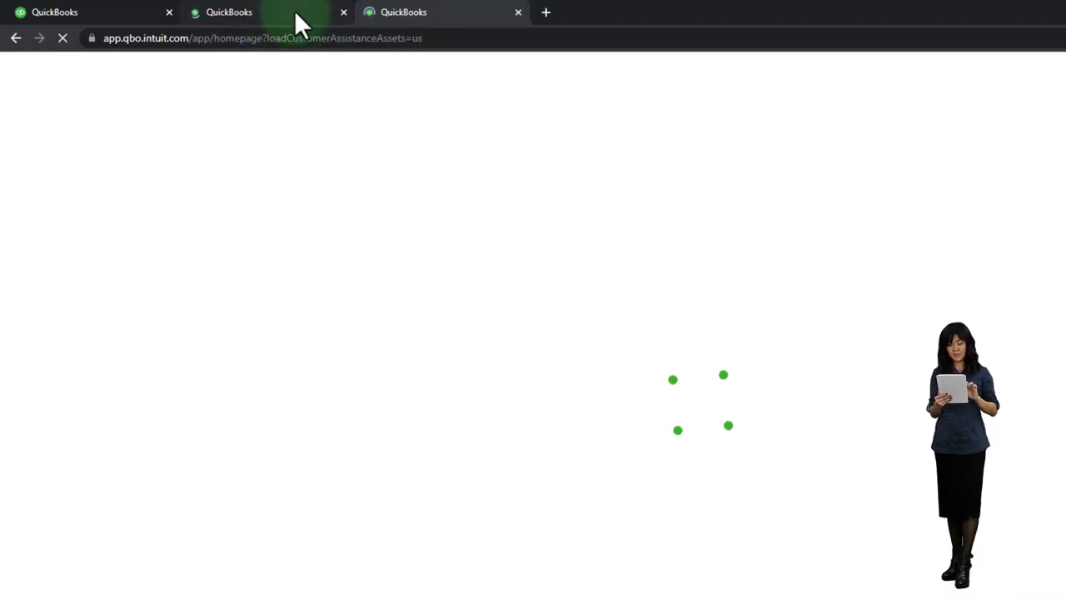
- Open the favorite Balance Sheet report in the second practice file tab, and the Business overview Reports page in the Sample Company
click(294, 11)
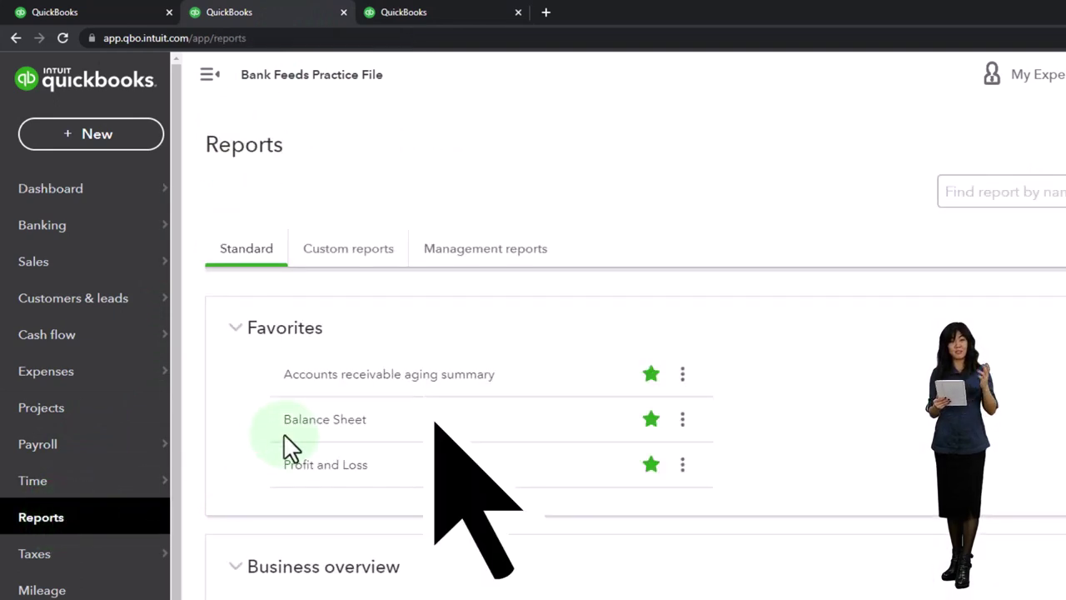
click(307, 422)
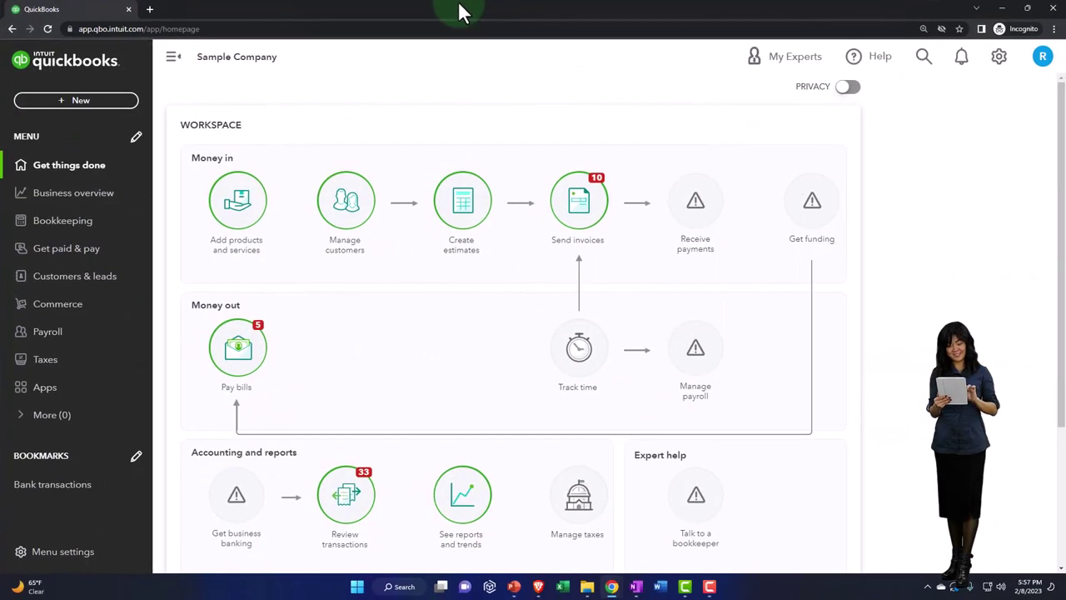
click(92, 200)
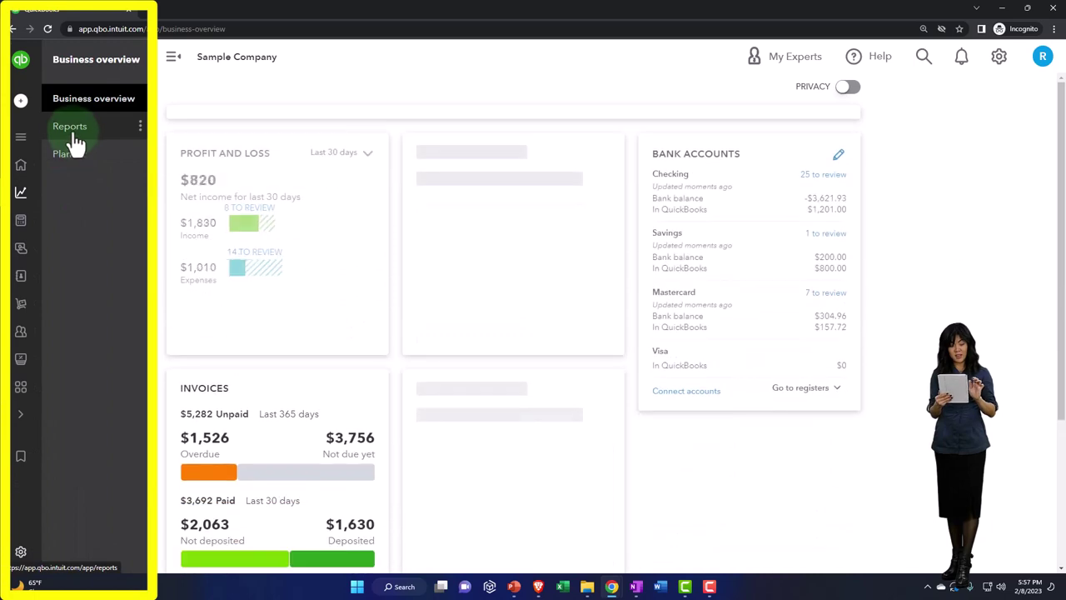
click(97, 128)
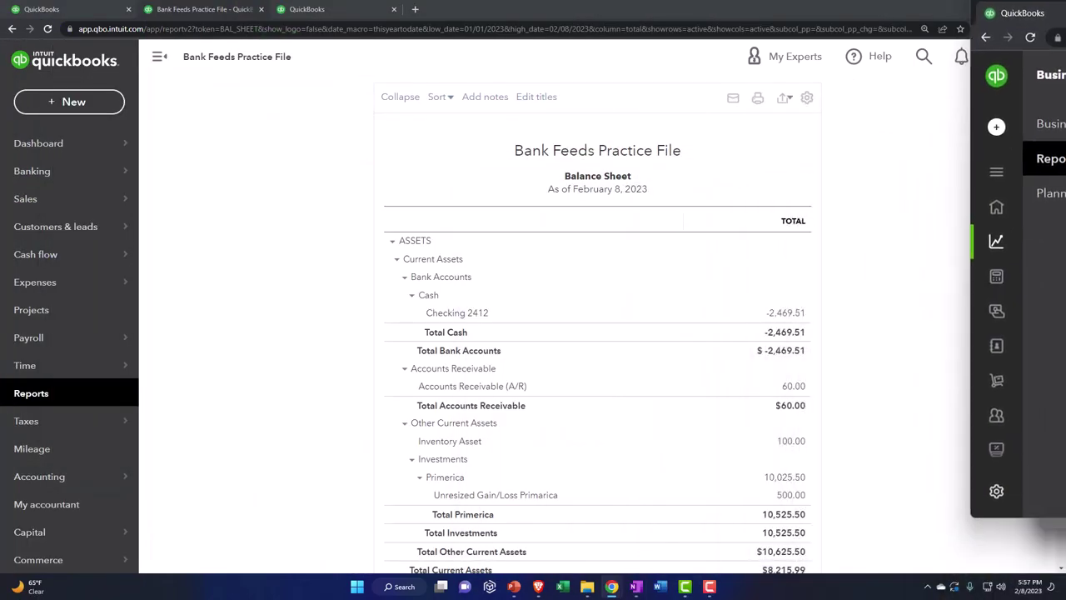
- Open the favorite Profit and Loss report of the Bank Feeds Practice File in the third tab
click(318, 11)
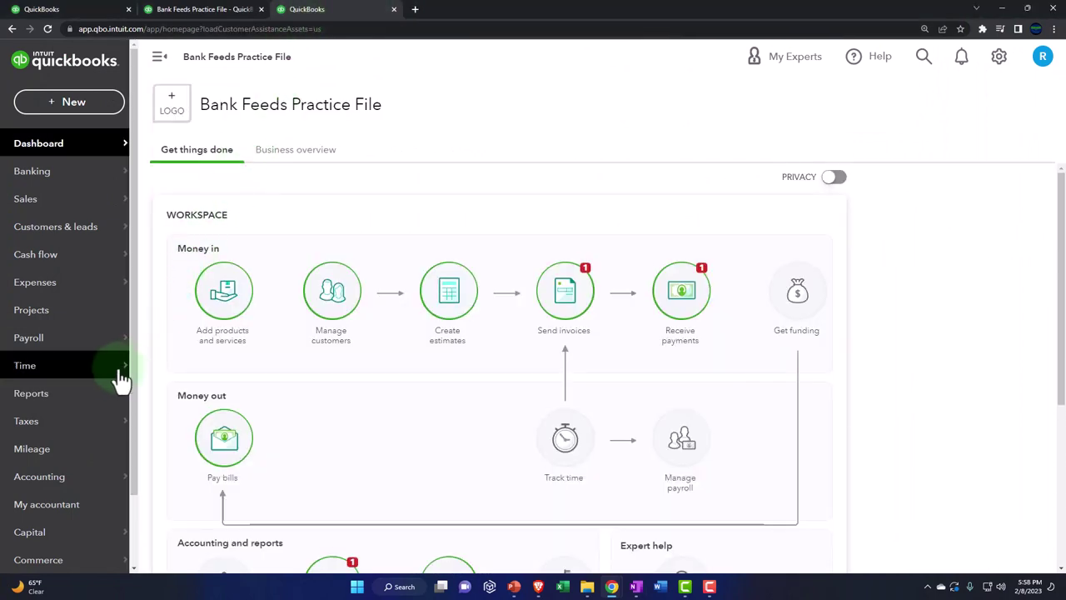
click(84, 399)
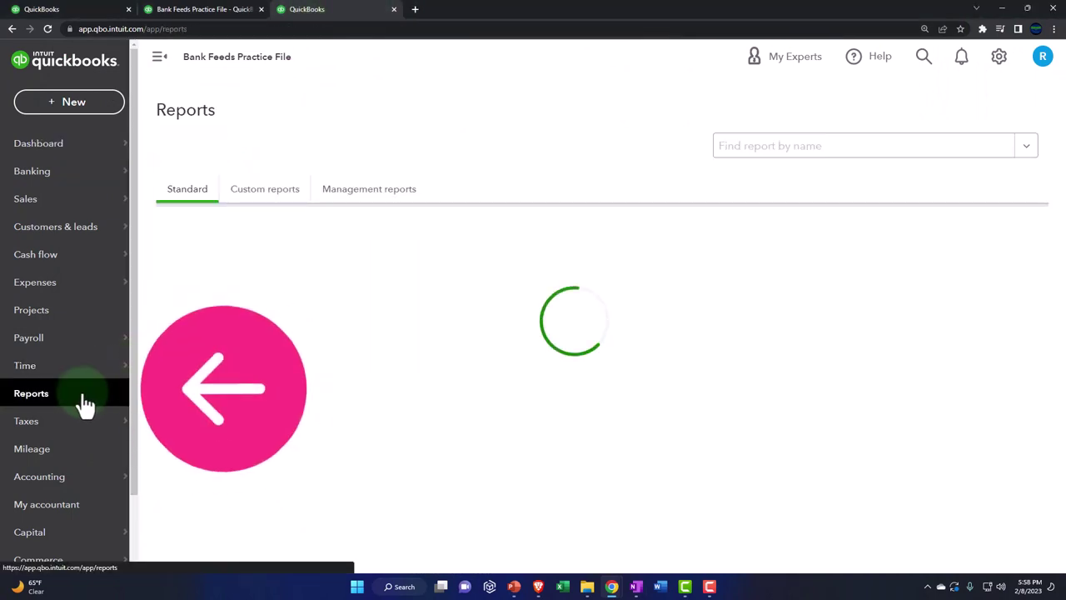
click(249, 356)
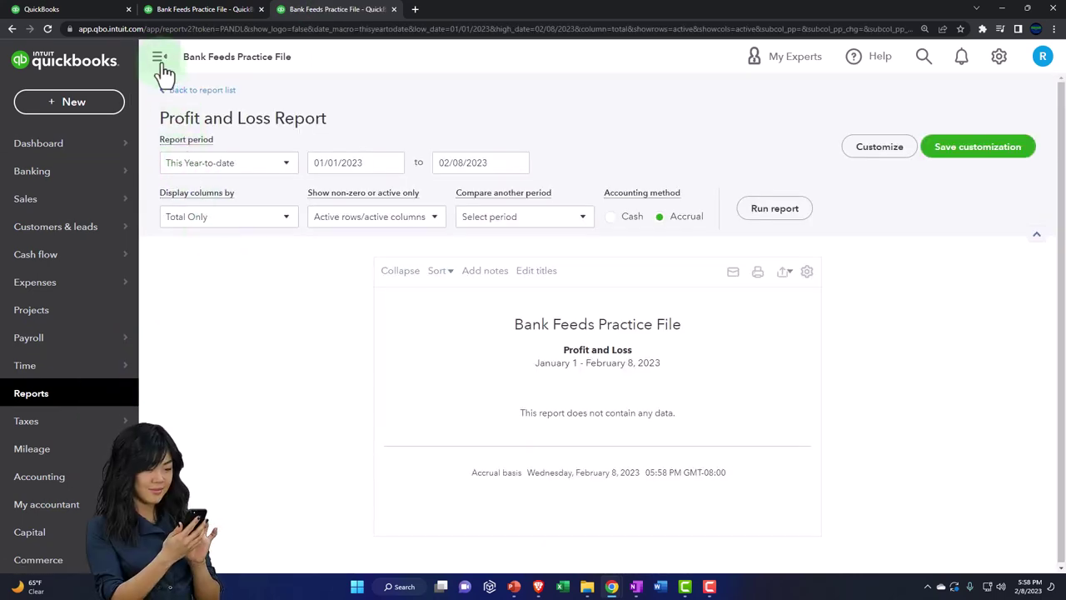
- Hide the navigation menu and run the Profit and Loss report for 01/01/2022 to 12/31/2022
click(160, 62)
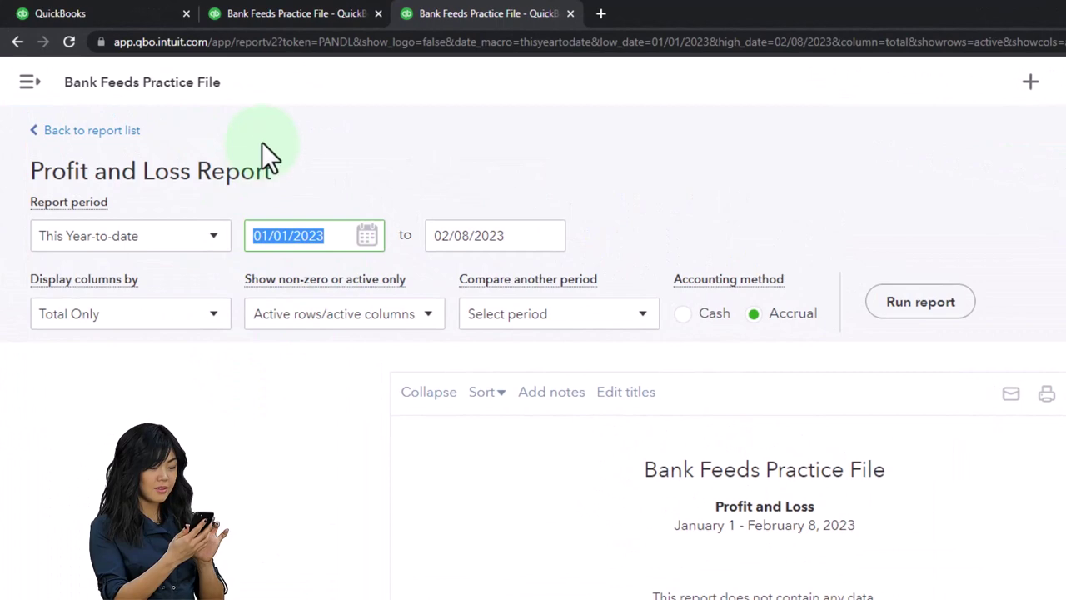
text(0)
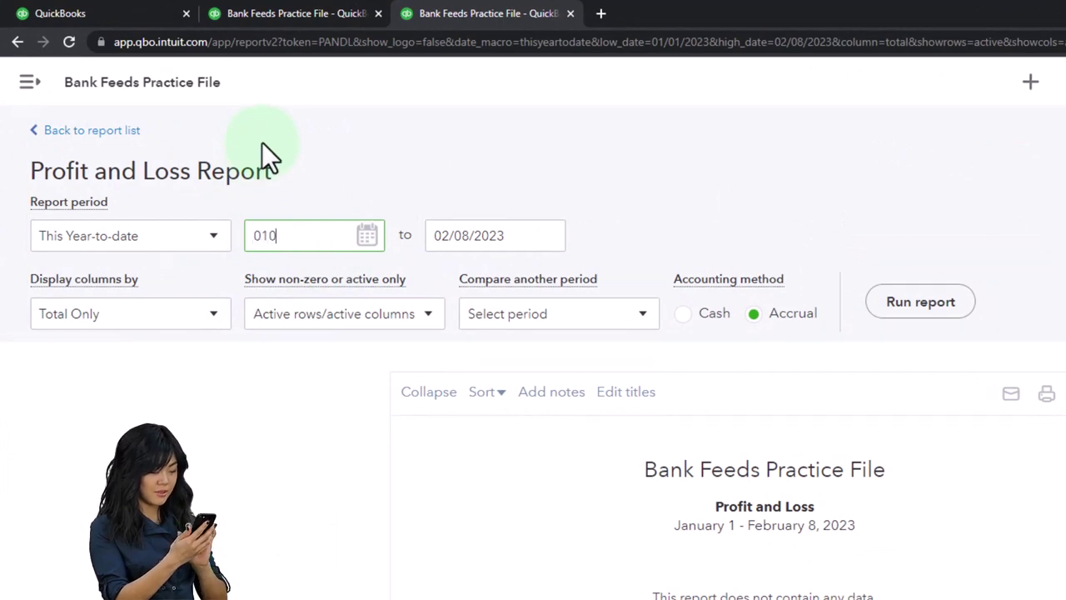
text(1/01/2022)
key(Tab)
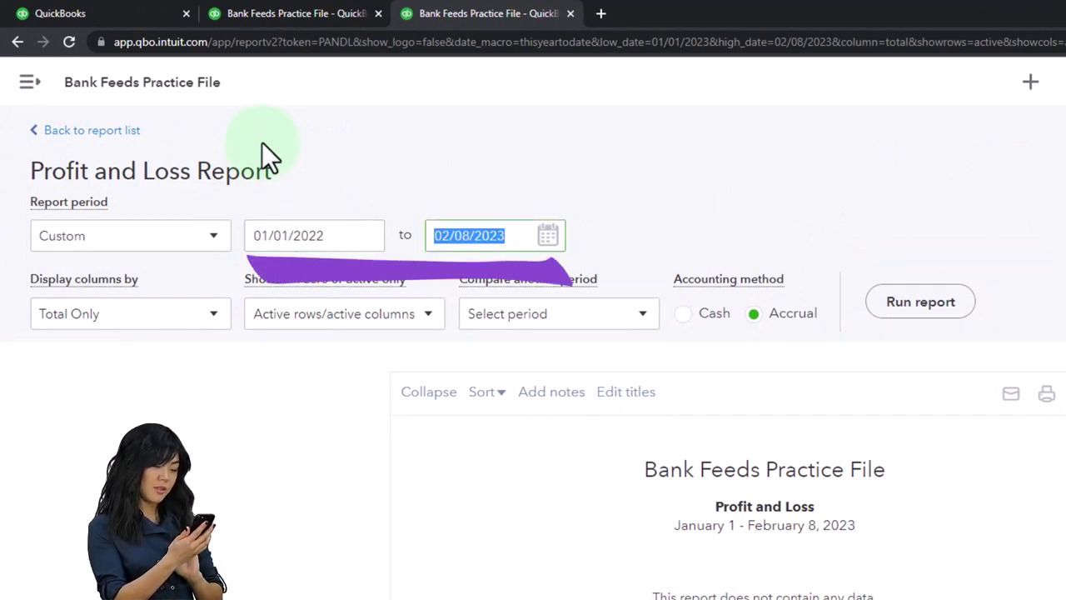
text(12/31/2022)
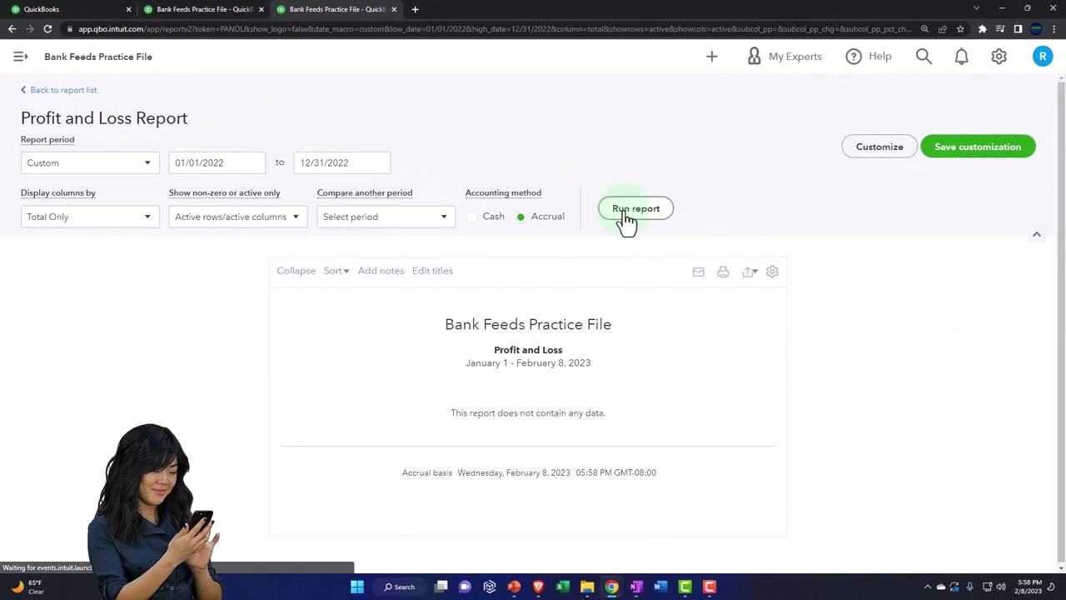
key(ctrl+plus)
key(ctrl+plus)
key(ctrl+plus)
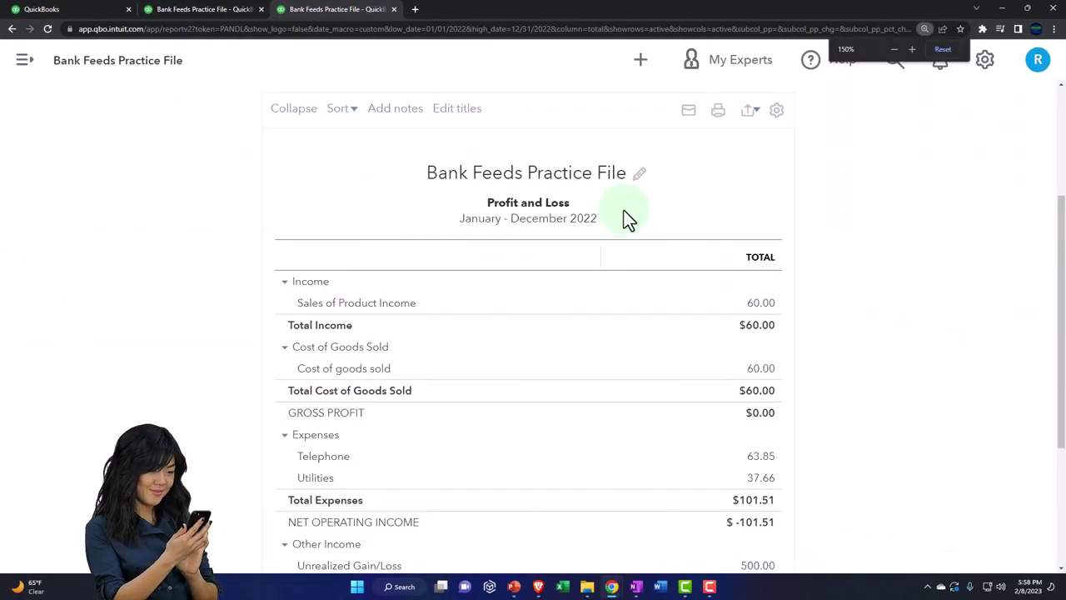
- Hide the navigation menu in the Balance Sheet tab and run the report for 01/01/2022 to 12/31/2022
click(237, 19)
click(193, 64)
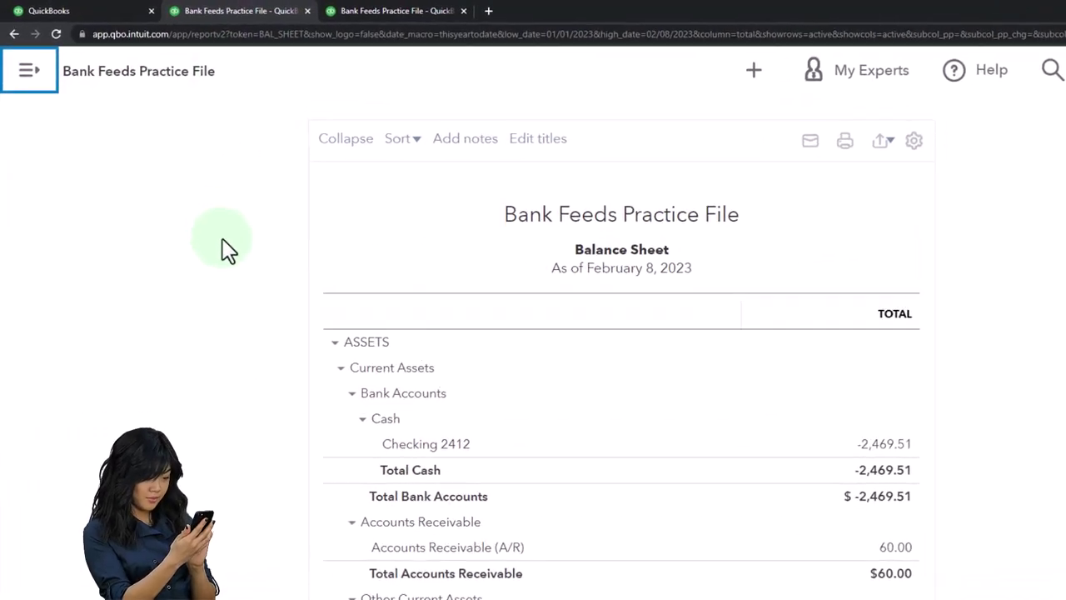
scroll(222, 245, up, 3)
drag(364, 231, 303, 230)
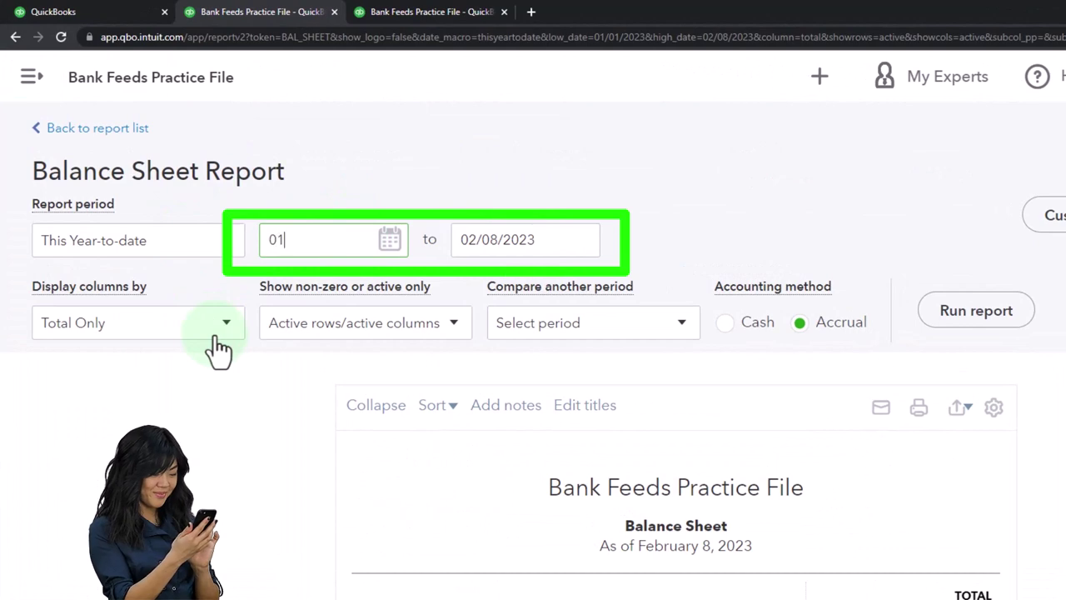
text(12/31/2022)
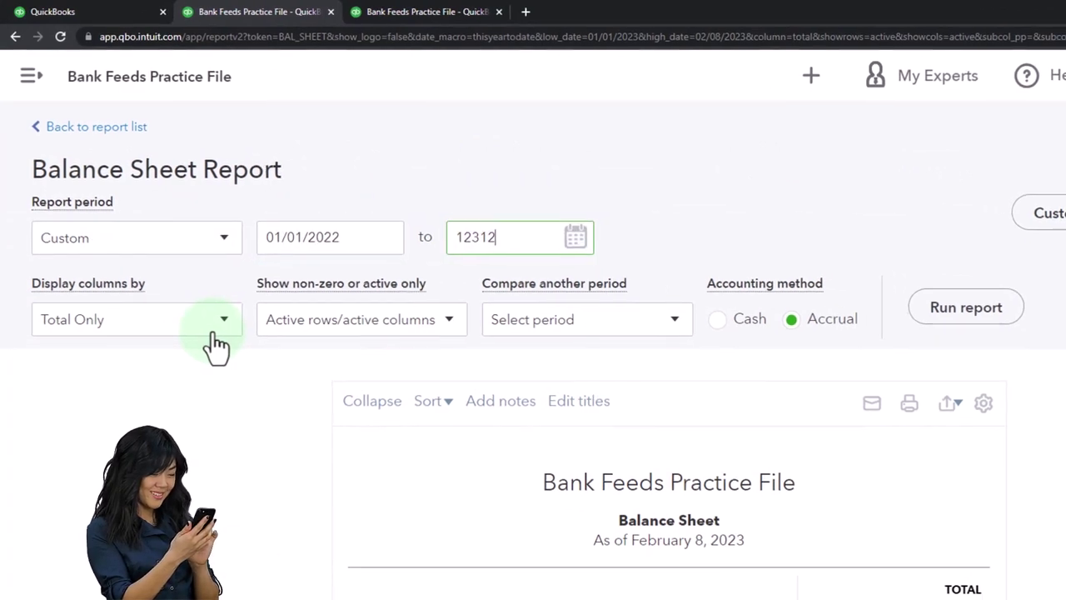
key(Tab)
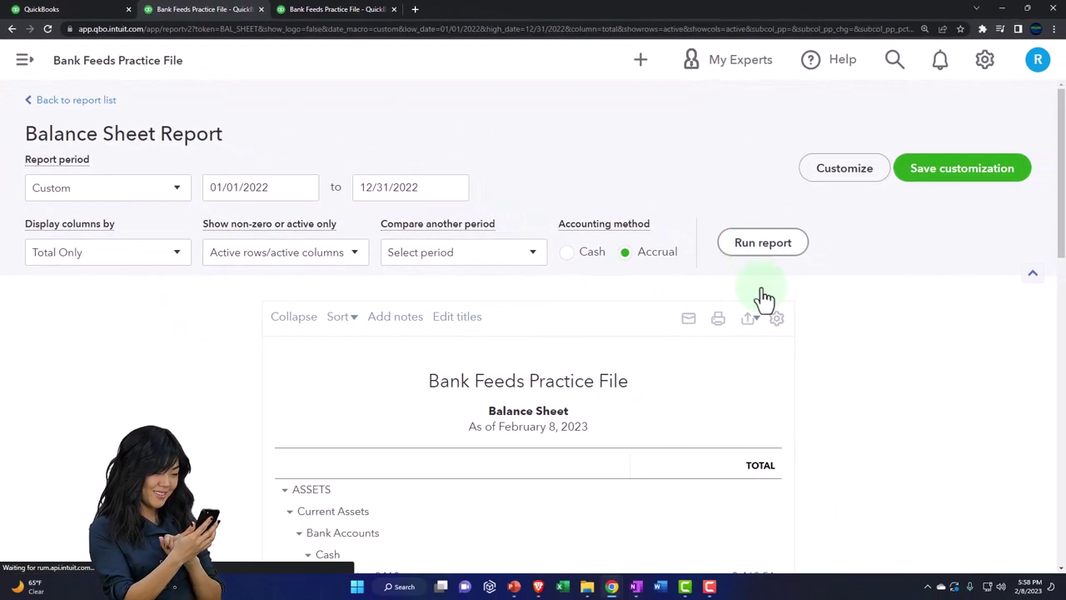
scroll(765, 298, down, 3)
key(ctrl+plus)
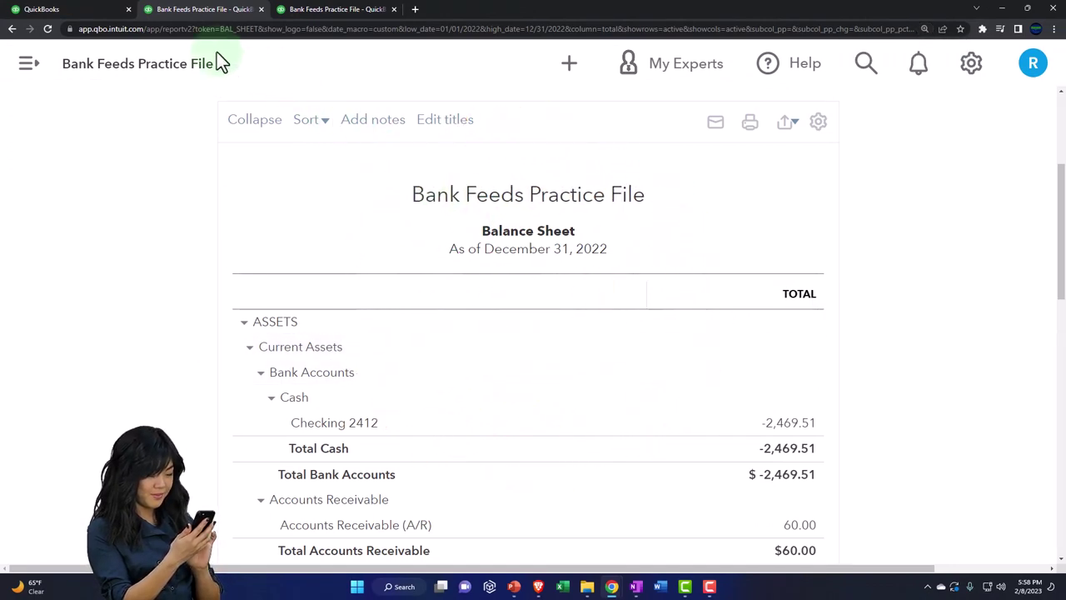
- Return to the first practice file tab and open its Banking page
click(91, 14)
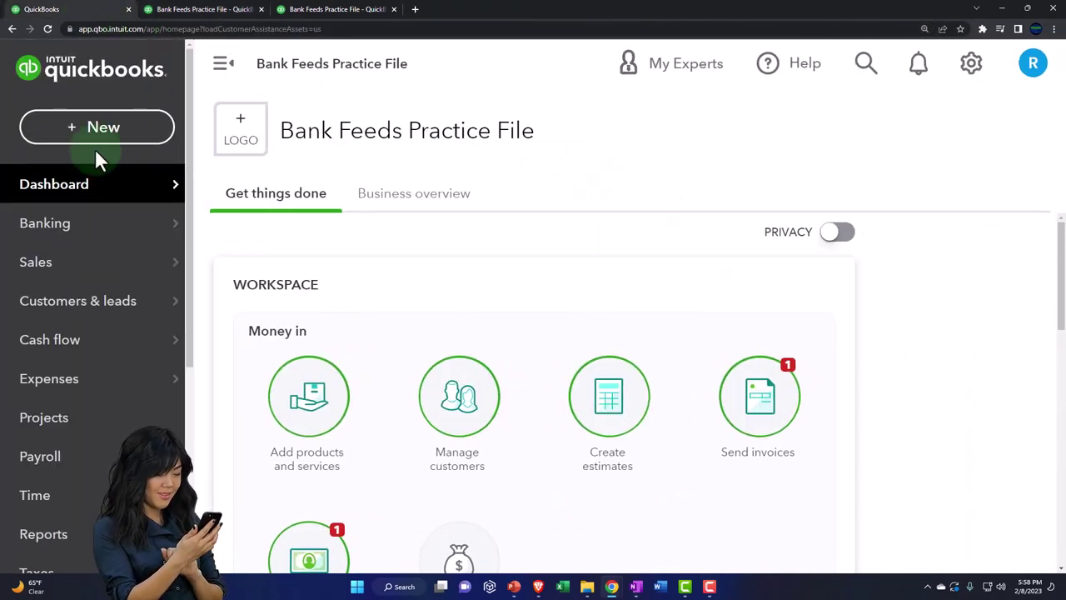
key(ctrl+minus)
mouse_move(99, 160)
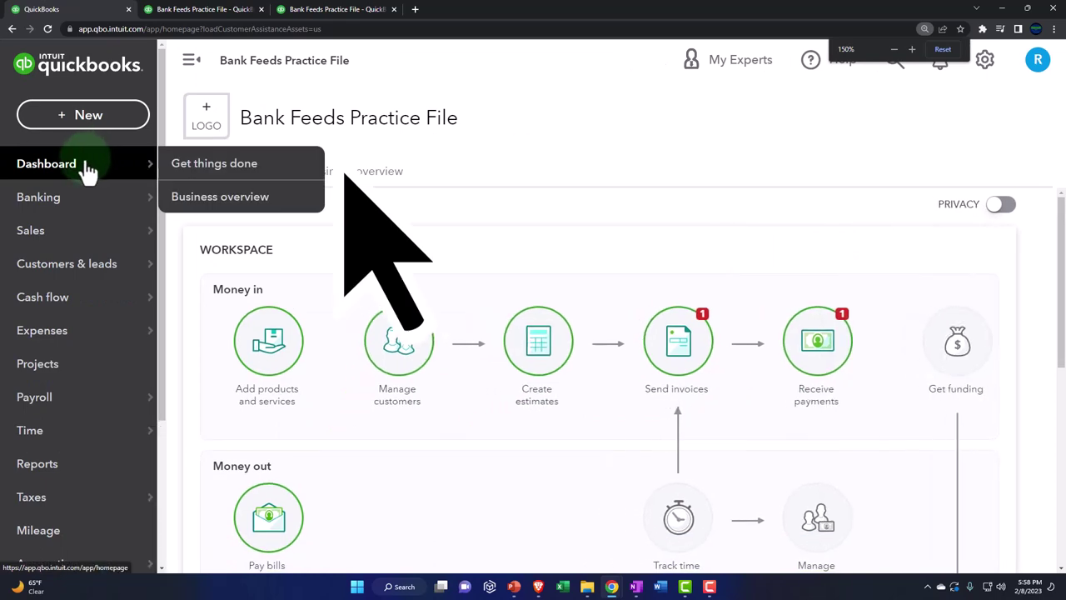
click(65, 209)
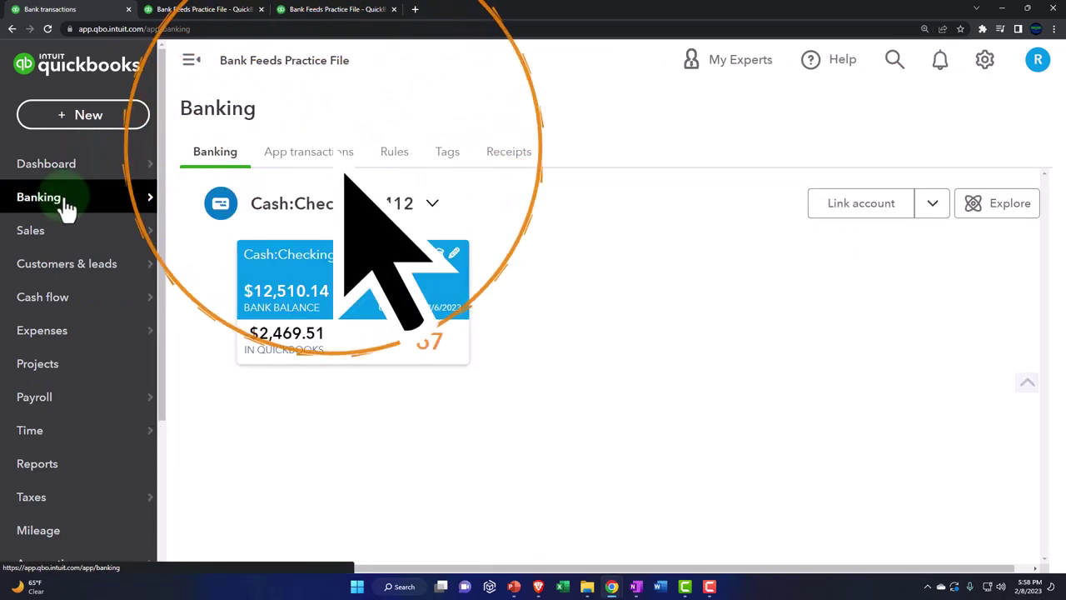
click(191, 63)
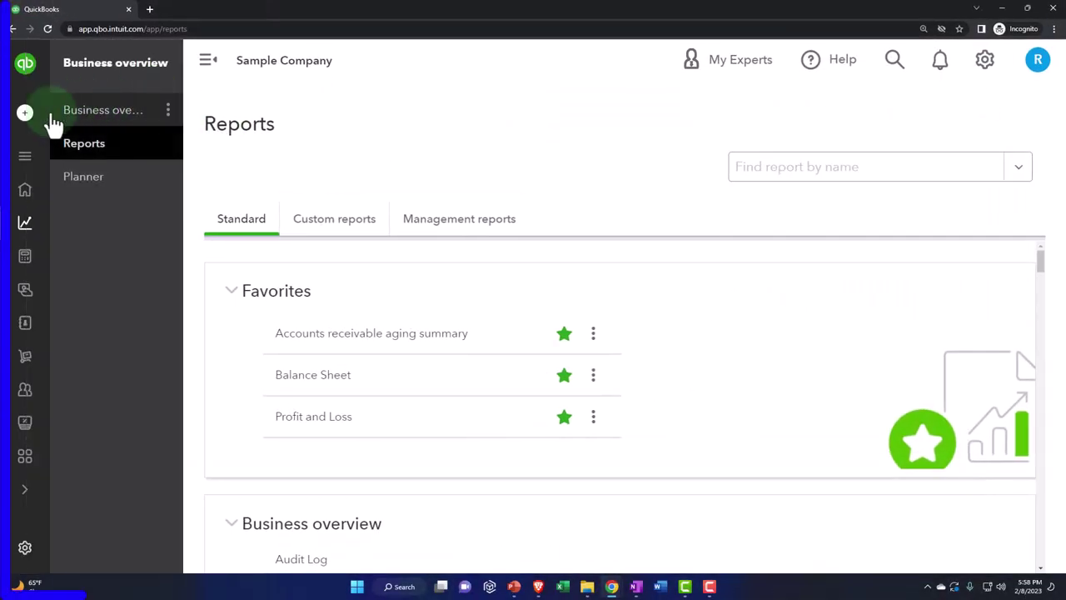
- Open the Bank transactions page of the Sample Company and return to the Bank Feeds Practice File window
mouse_move(35, 134)
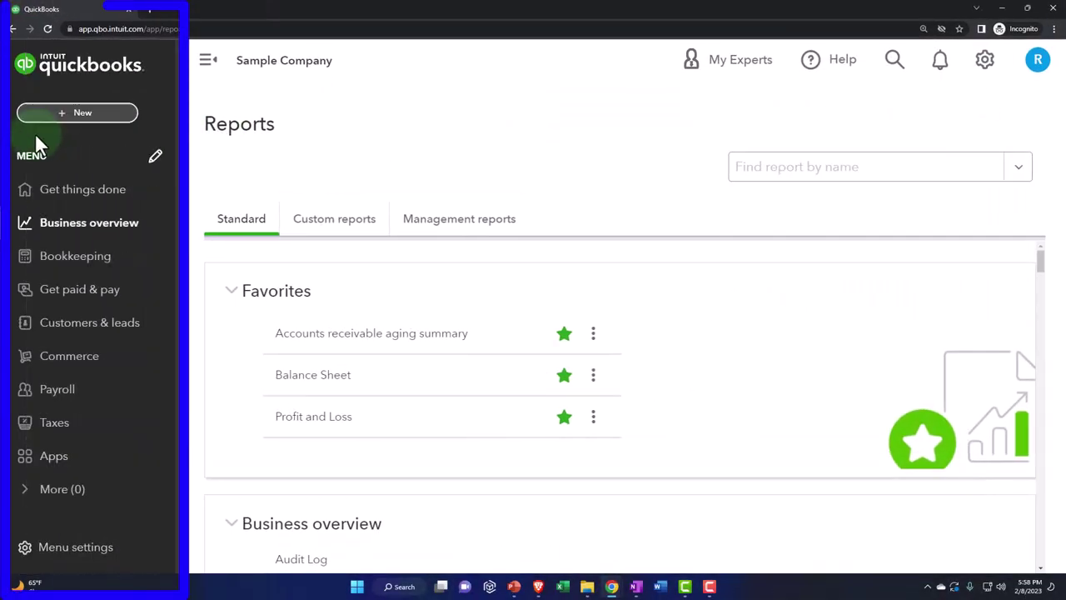
click(36, 275)
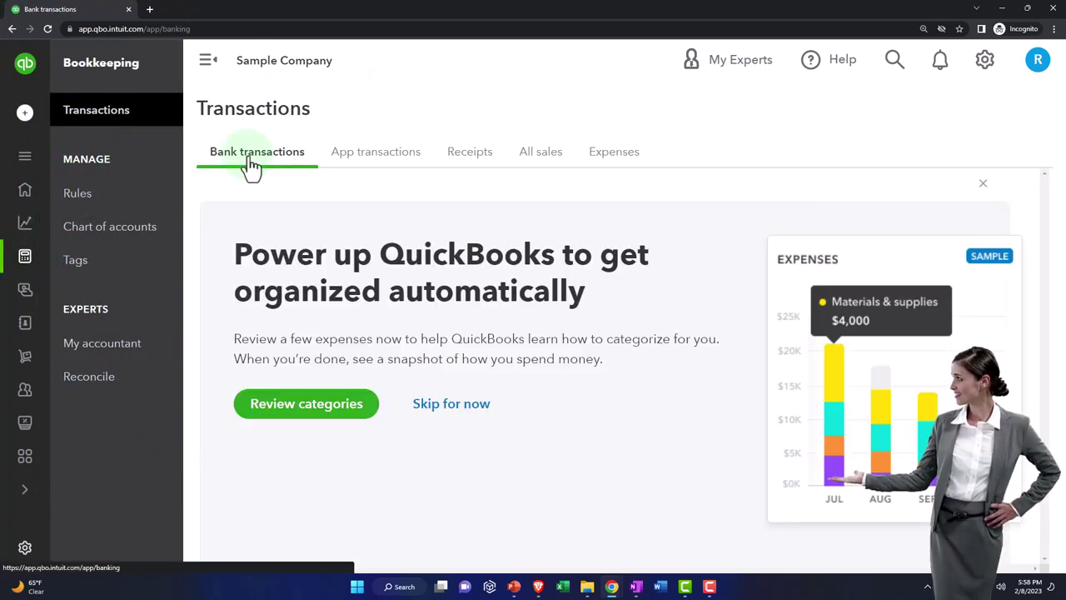
click(1004, 8)
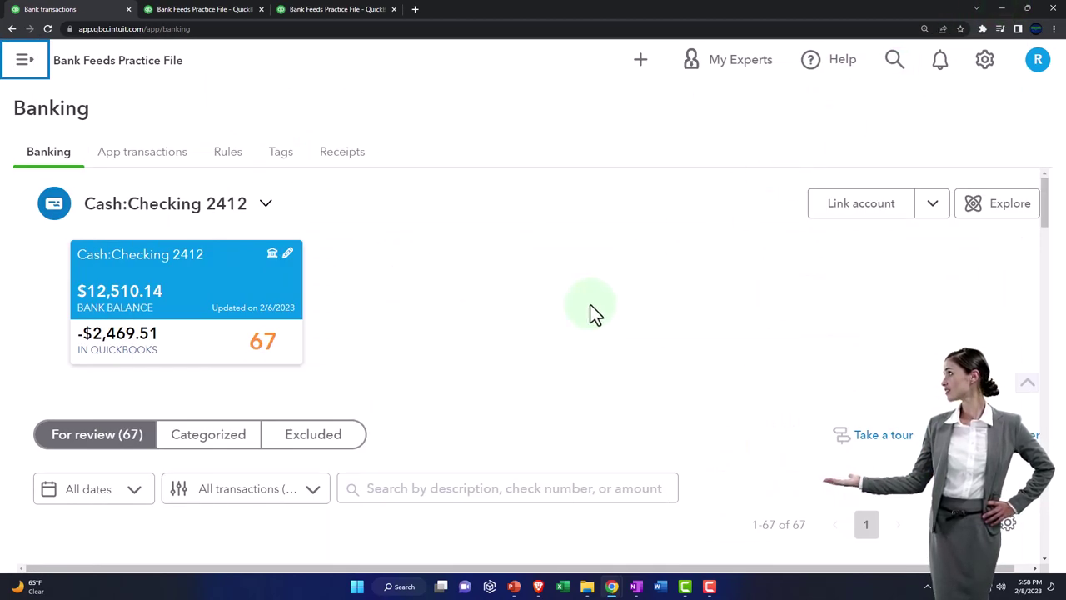
- Sort the checking account's for-review transactions by amount, from largest to smallest
scroll(589, 305, down, 3)
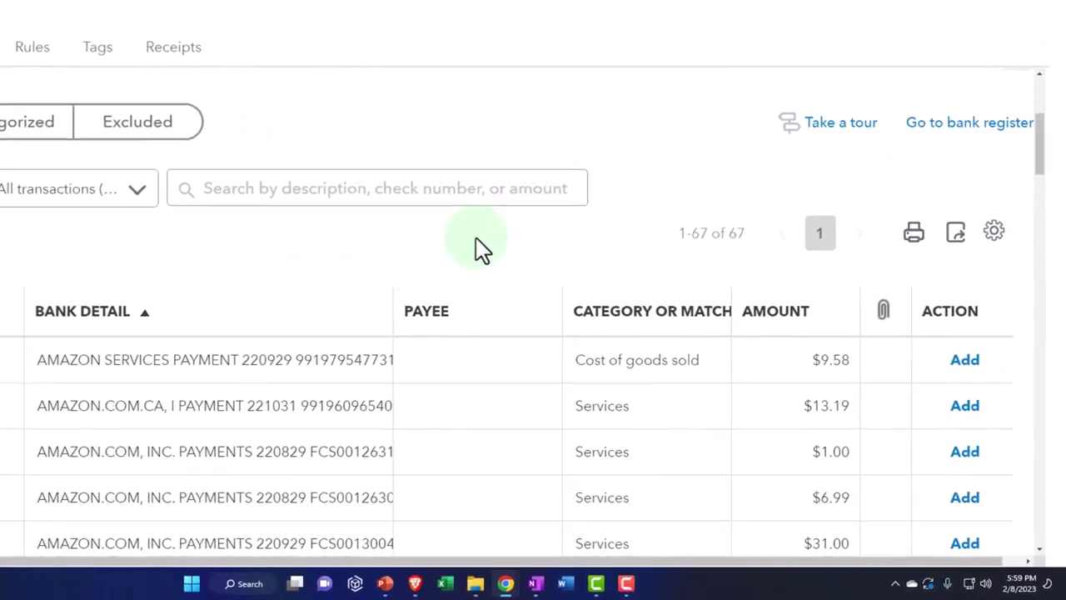
scroll(442, 225, down, 1)
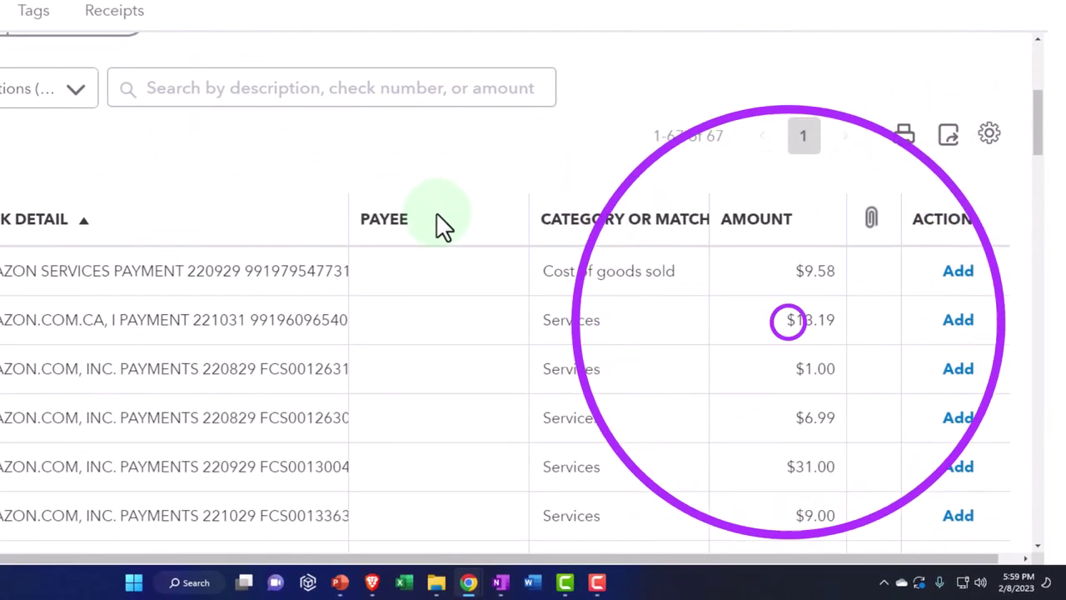
click(785, 226)
click(788, 227)
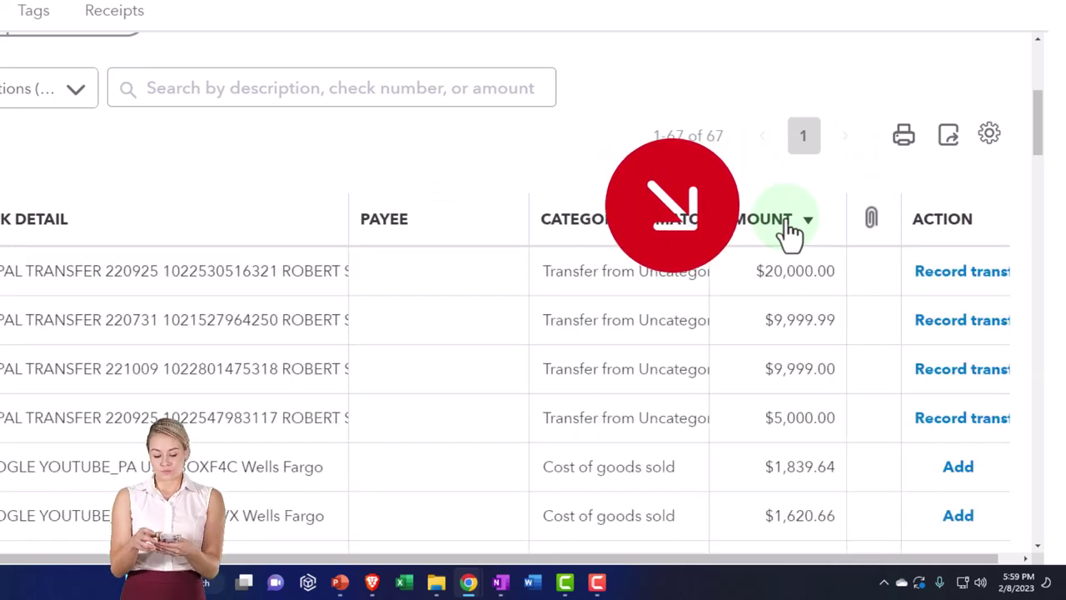
scroll(788, 234, down, 1)
scroll(788, 233, up, 1)
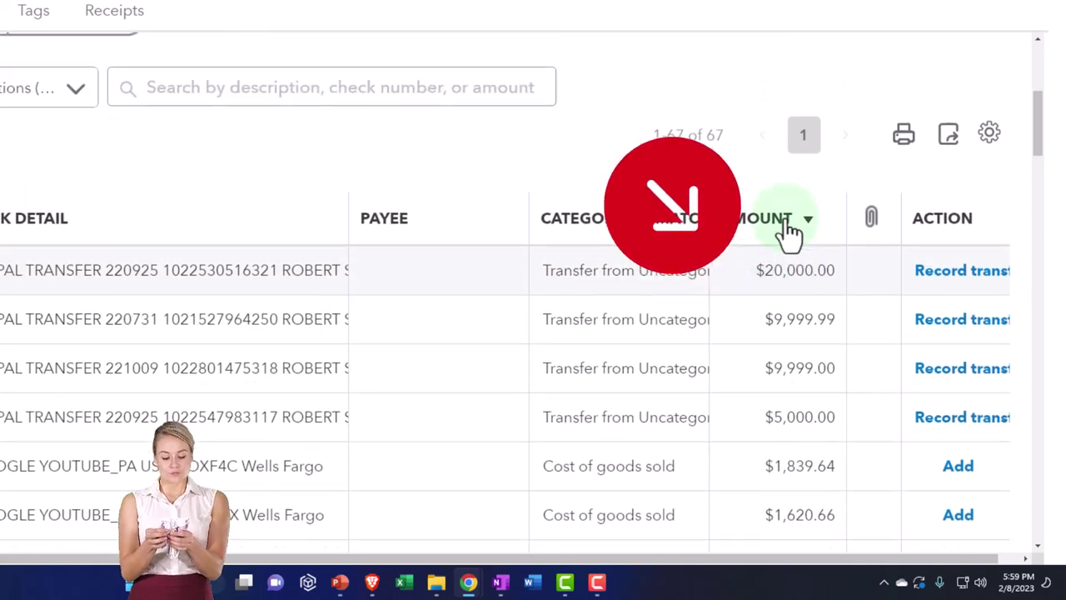
scroll(788, 233, up, 1)
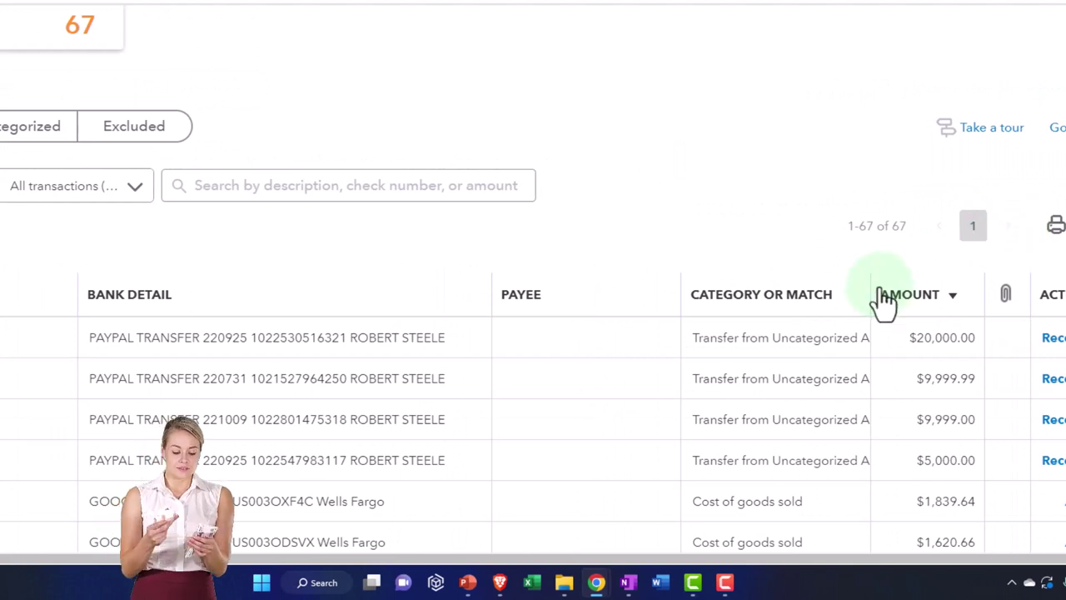
- Try sorting the for-review list by bank detail and by ascending amount, and restore the descending amount order
click(200, 312)
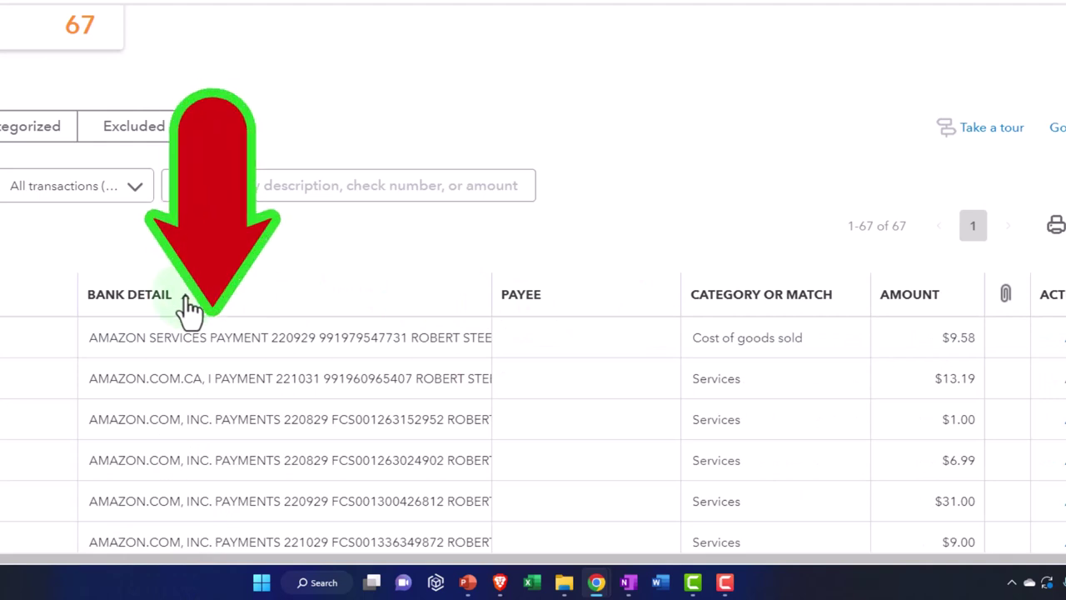
click(909, 316)
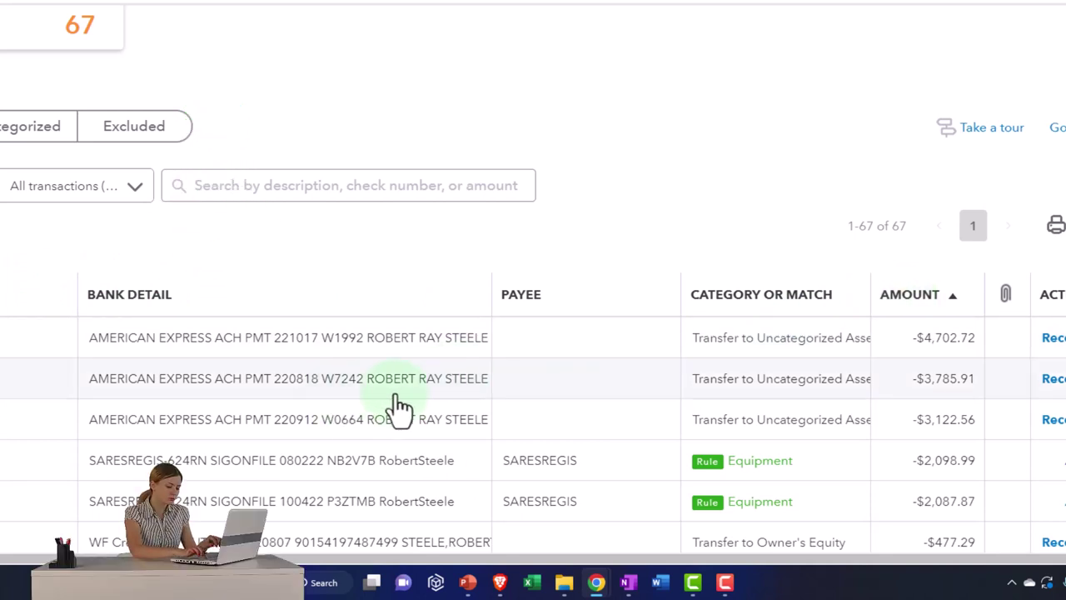
click(952, 307)
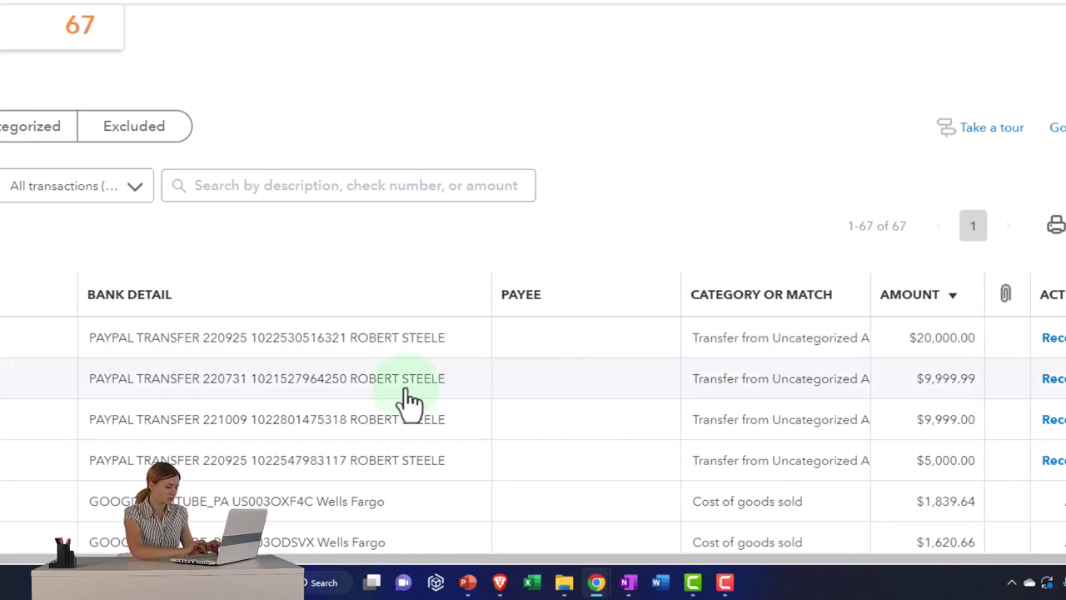
scroll(408, 404, down, 1)
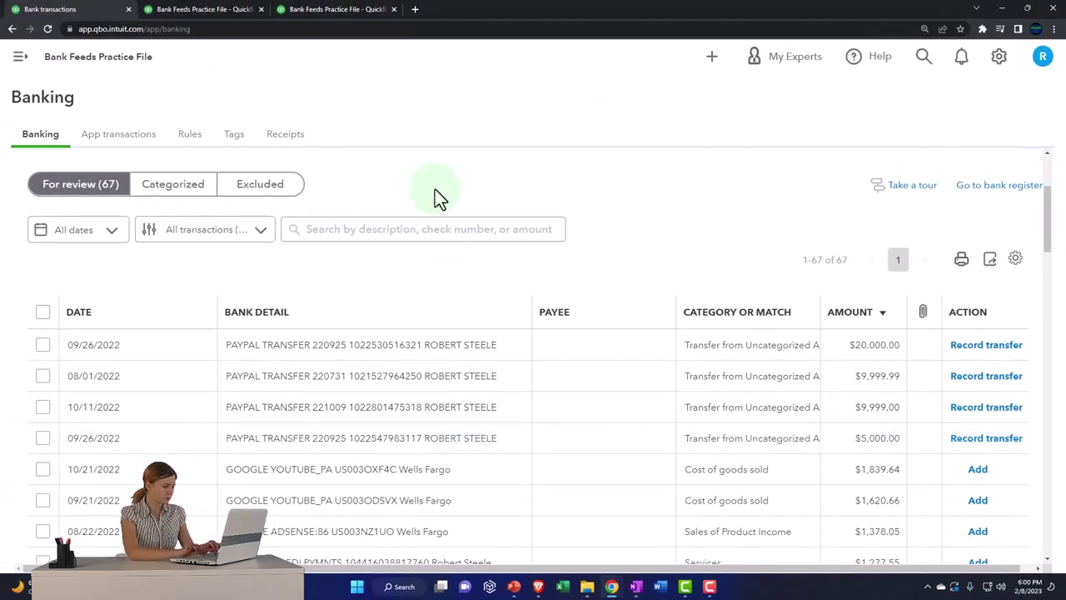
- Switch to the Profit and Loss report tab and examine the Sales of Product Income line
click(333, 12)
key(ctrl+plus)
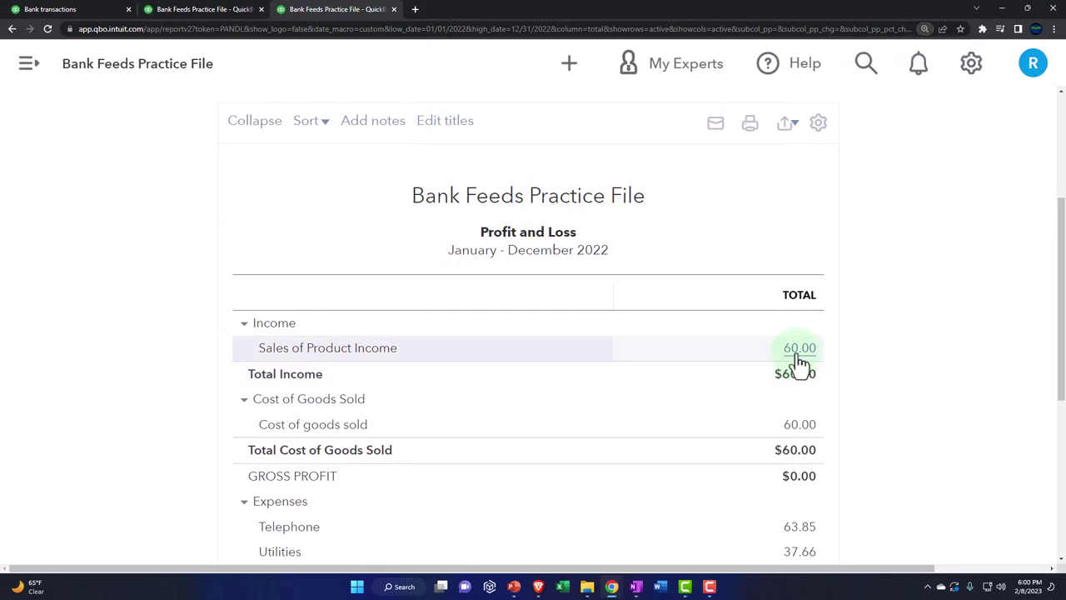
click(799, 360)
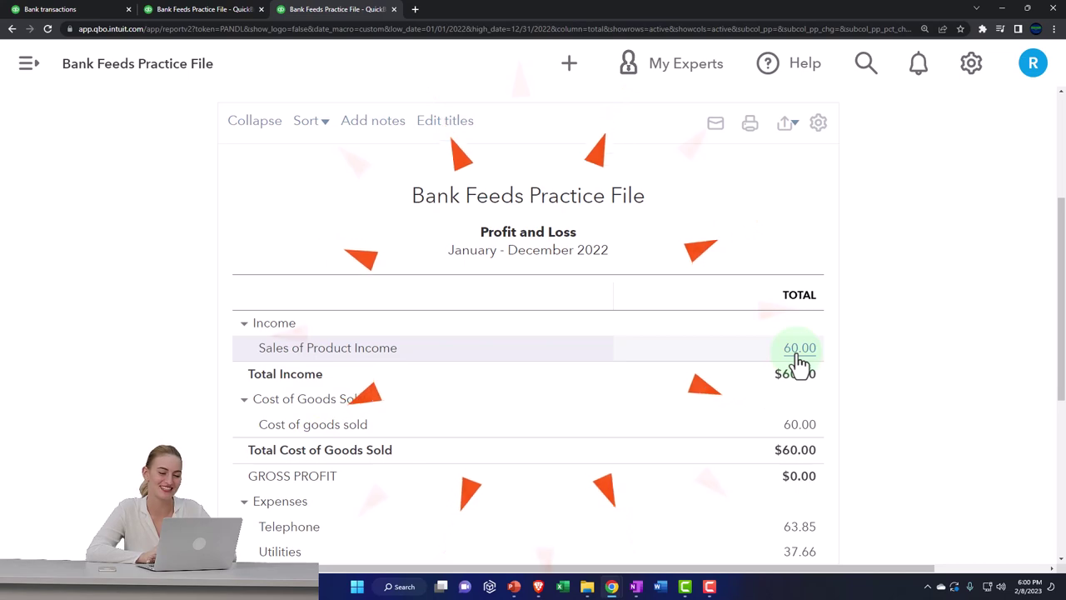
- Switch to OneNote and examine the customer cycle in the flowchart, from invoices and sales receipts to recorded deposits
click(638, 588)
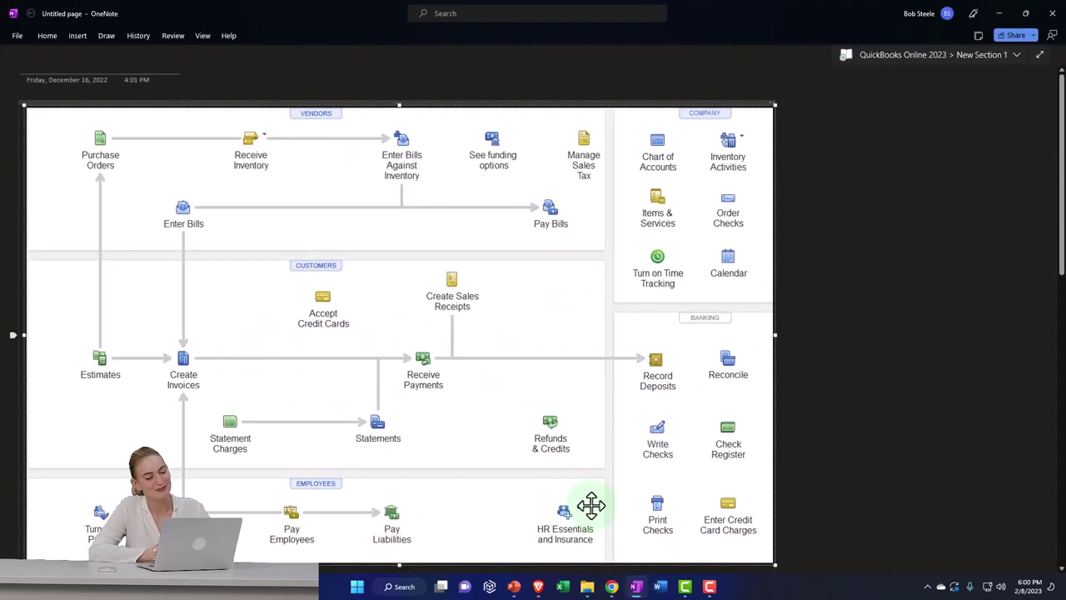
scroll(591, 504, up, 1)
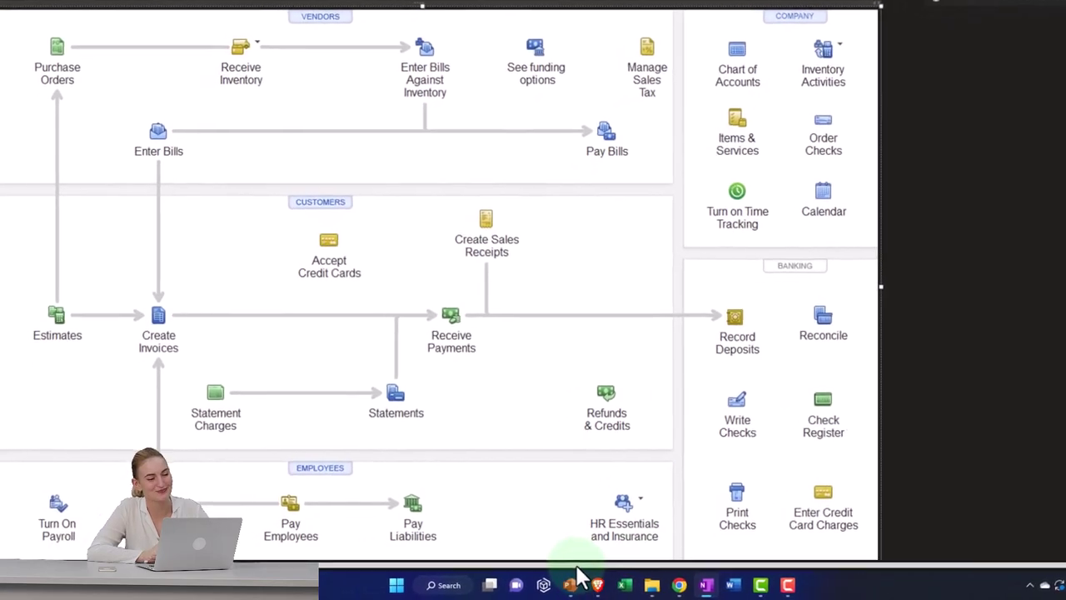
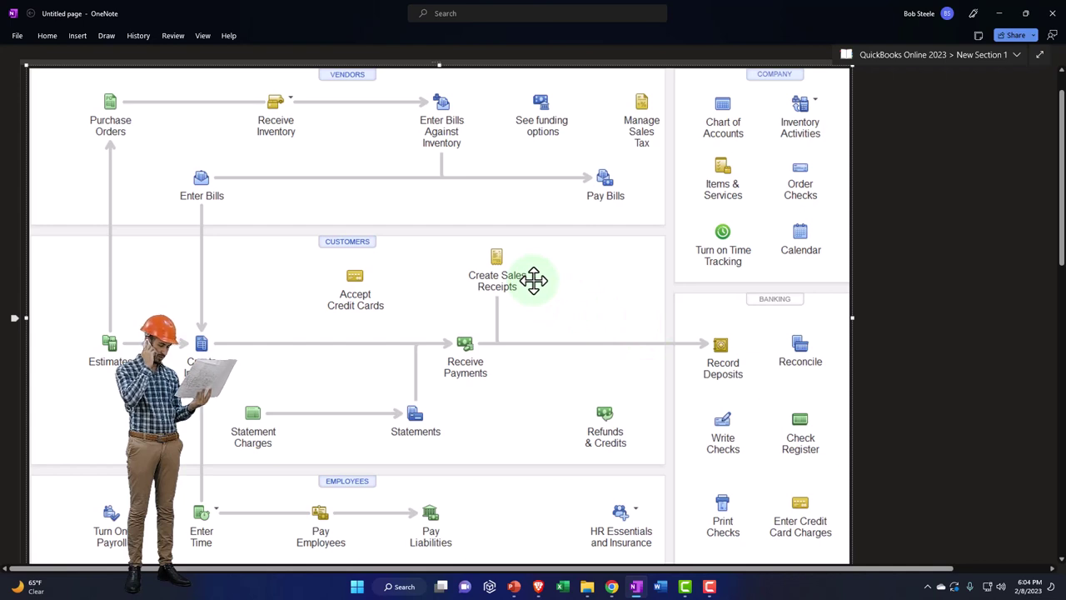
click(533, 281)
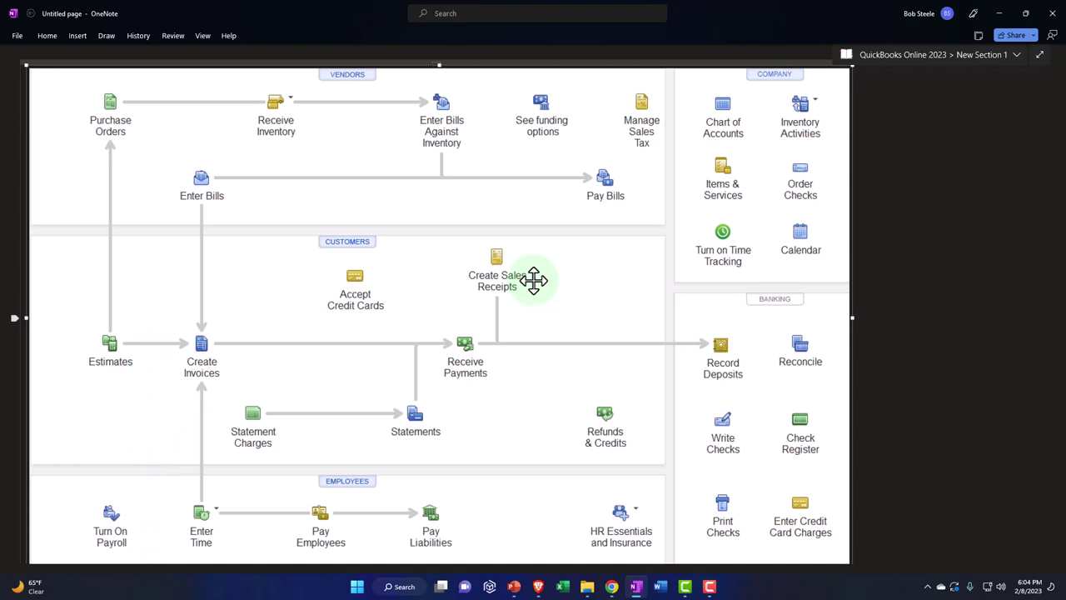
click(534, 331)
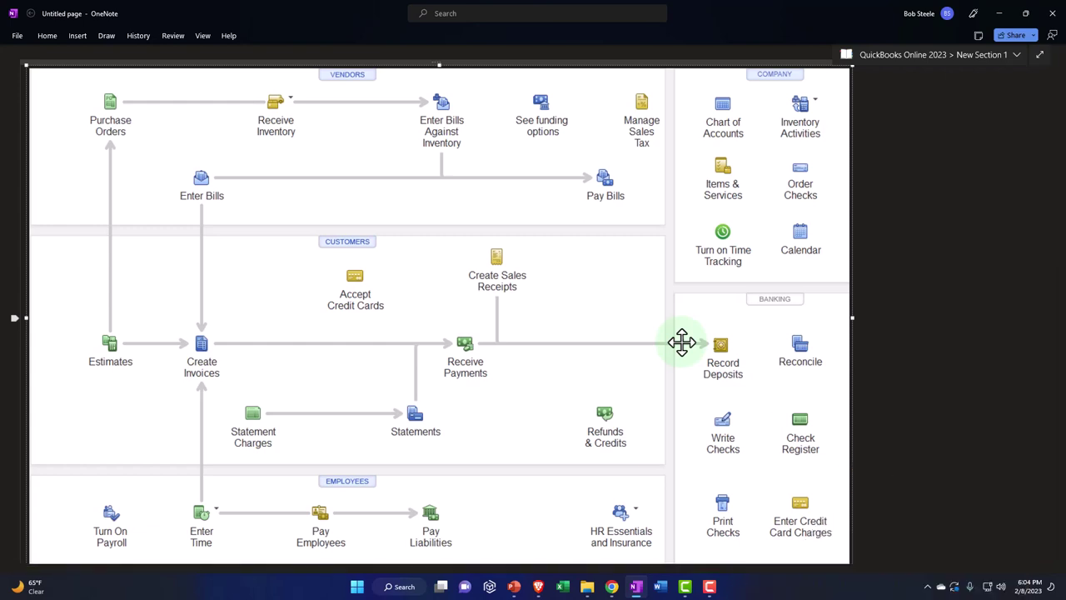
click(531, 300)
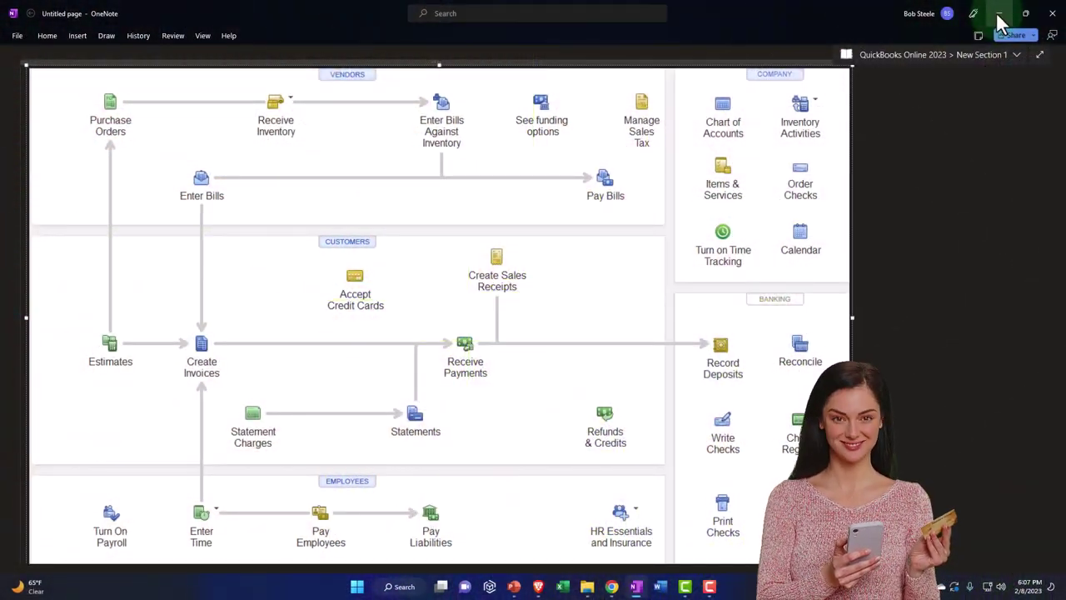
- Return to the Profit and Loss report in the browser and examine its income, cost of goods sold and expense lines
click(999, 14)
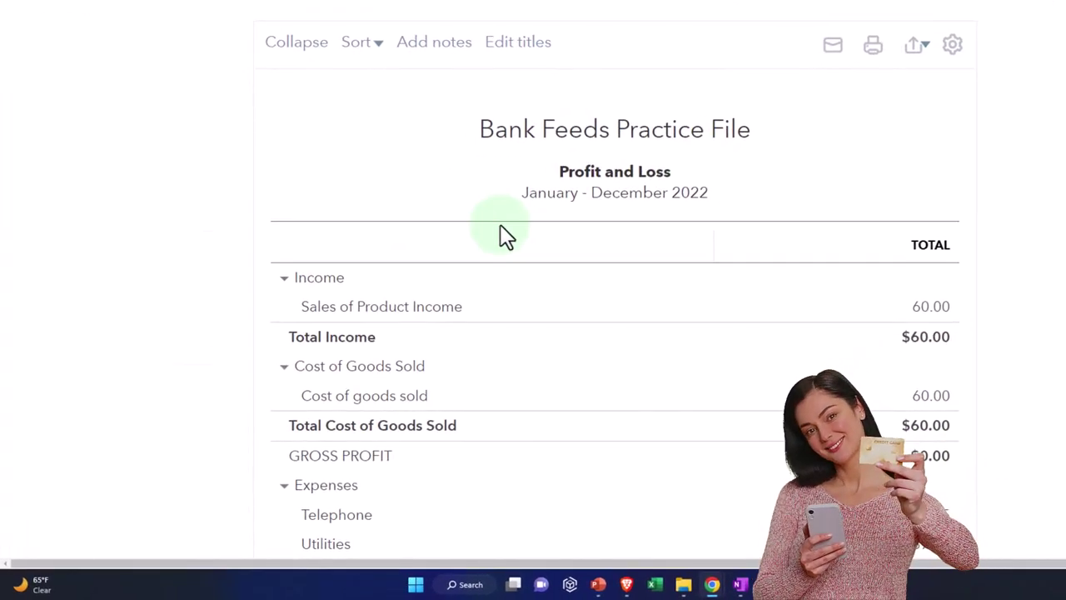
scroll(504, 237, down, 1)
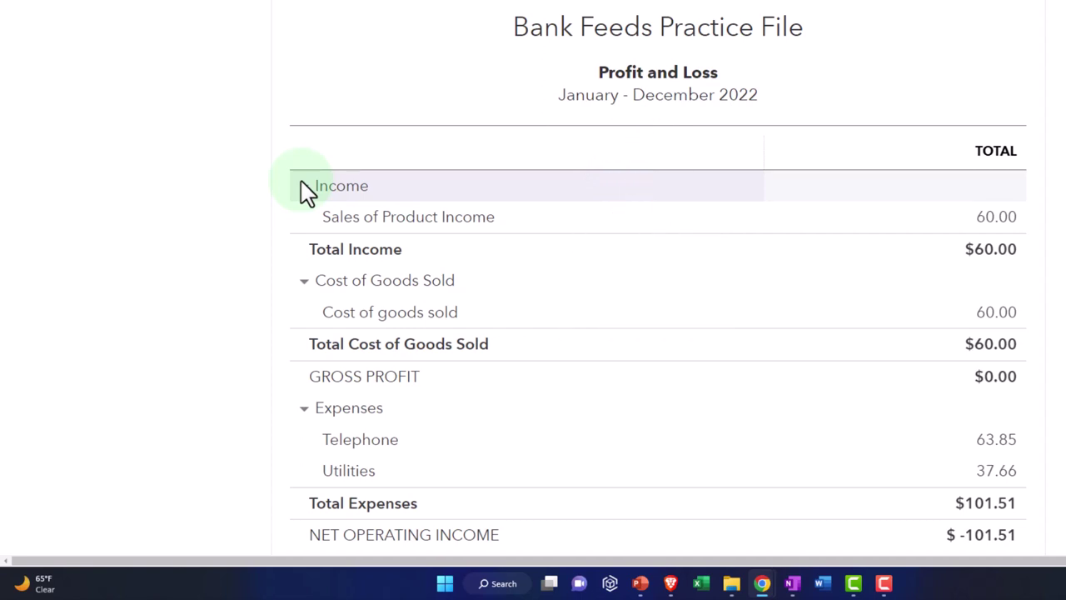
key(ctrl+plus)
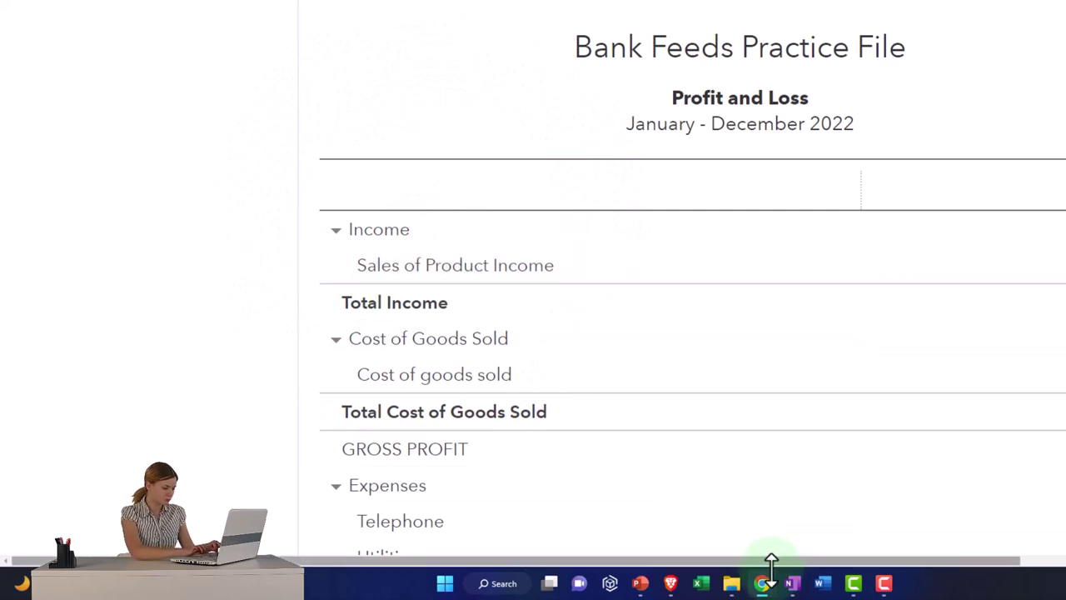
- Move the OneNote shortcut to the end of the taskbar and compare its flowchart with the Profit and Loss report
drag(794, 585, 887, 587)
click(886, 585)
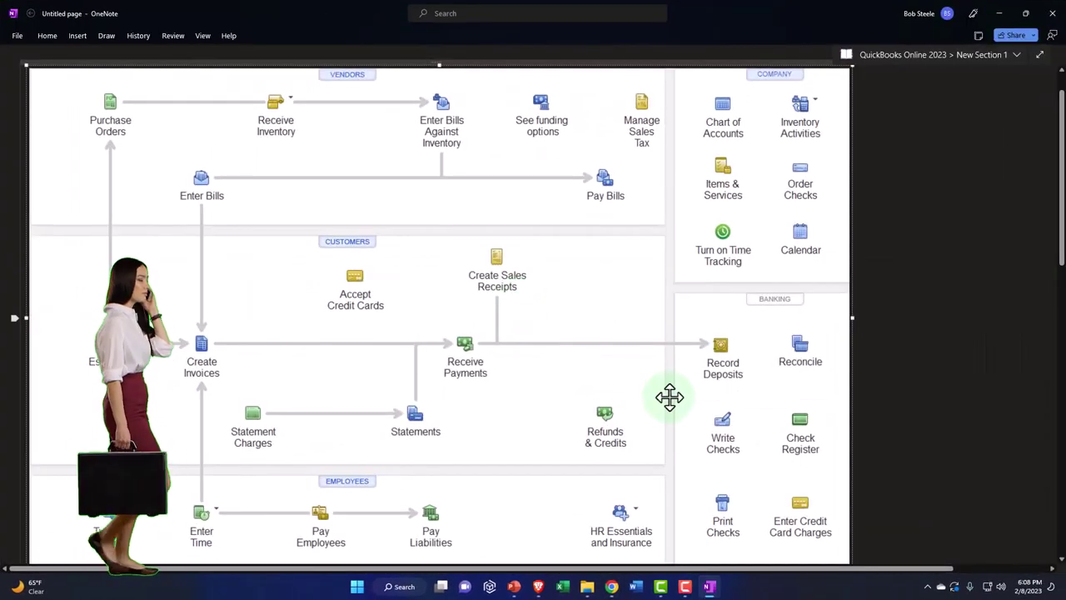
click(1002, 14)
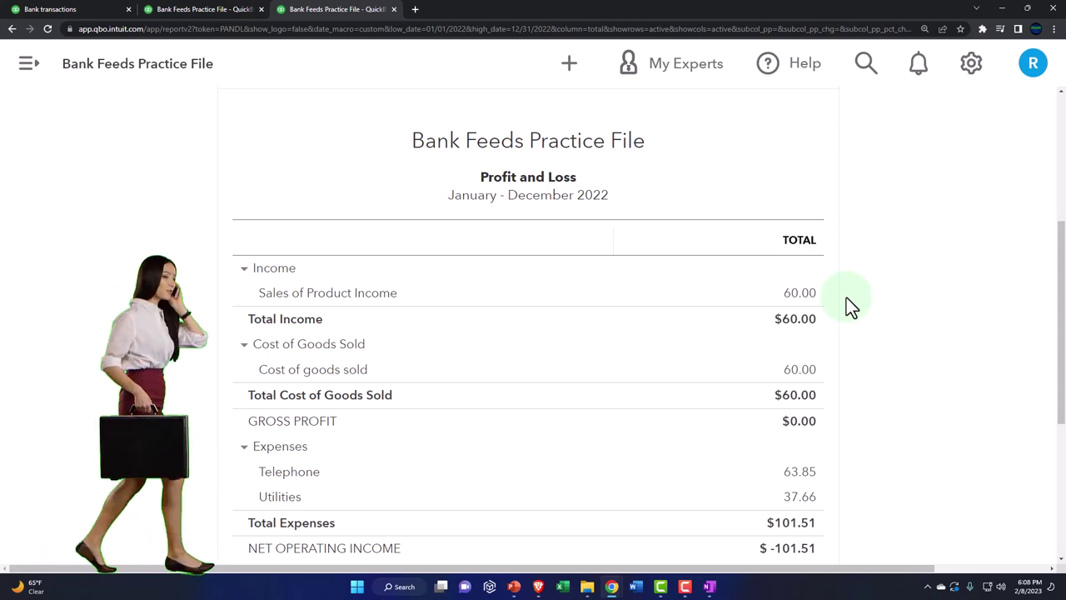
click(709, 587)
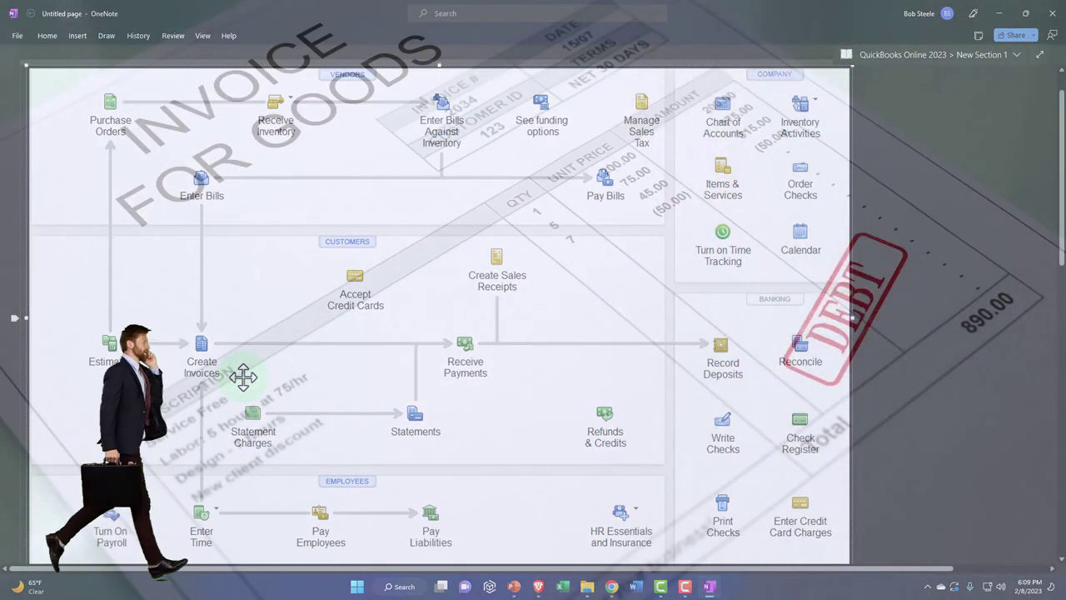
click(996, 14)
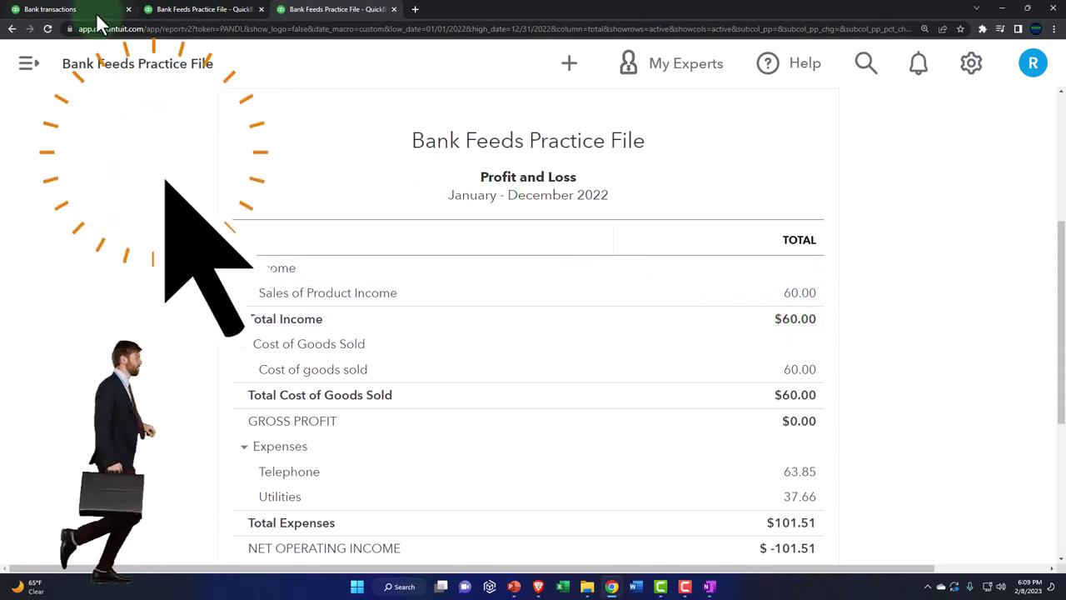
- Return to the Bank transactions tab and examine the largest for-review deposits and the checking account's balance card
mouse_move(113, 27)
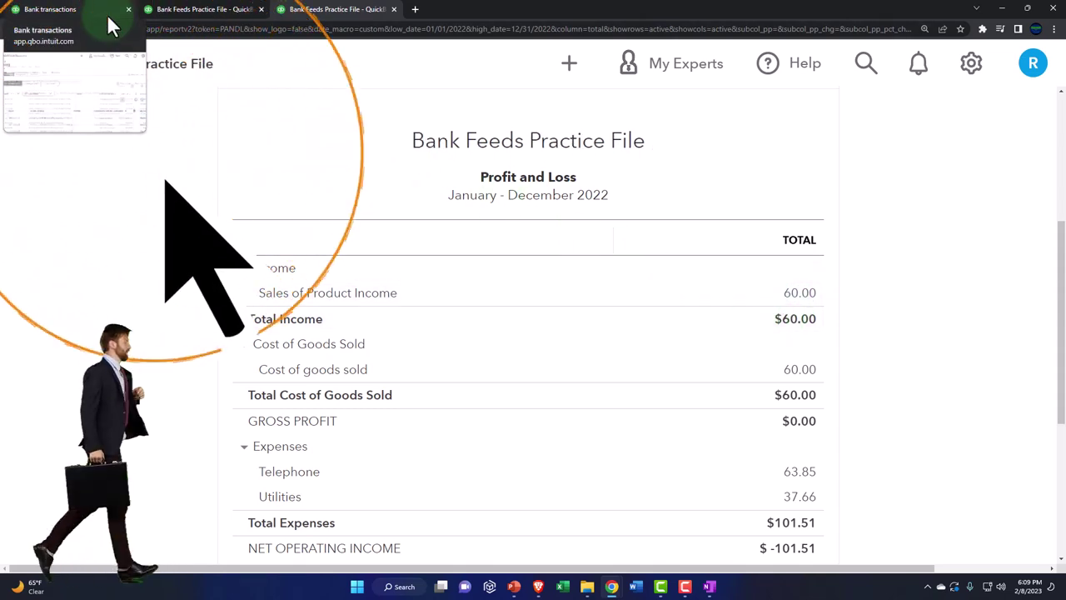
click(109, 17)
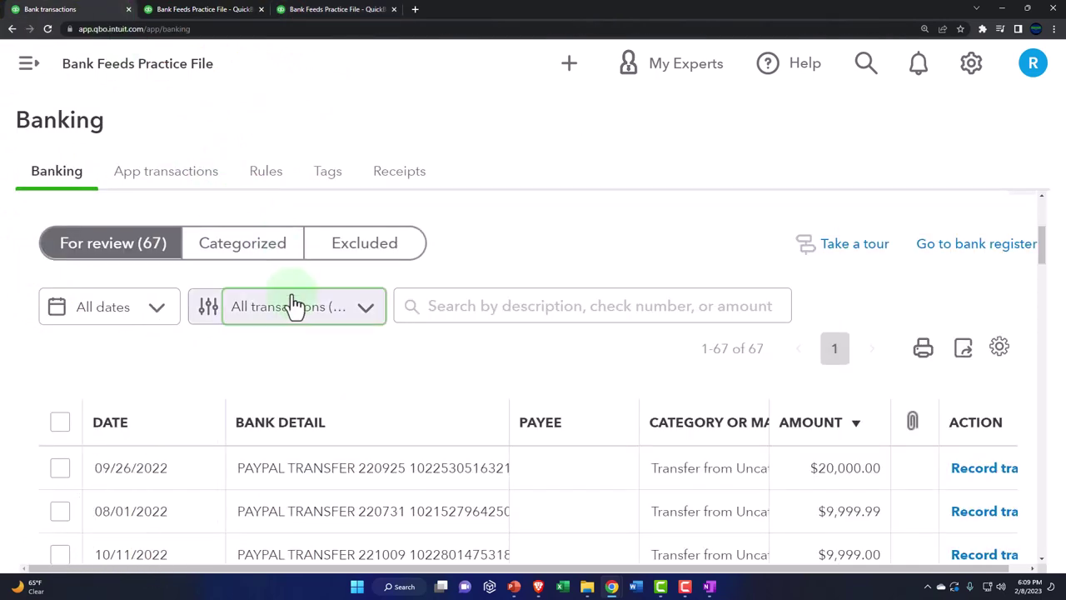
scroll(283, 356, down, 3)
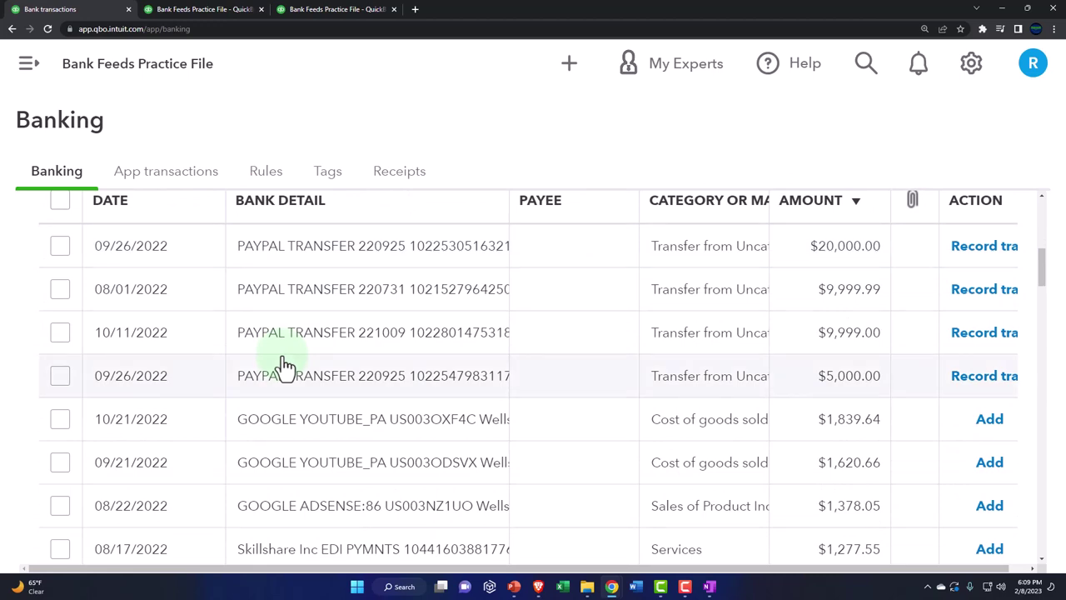
key(ctrl+plus)
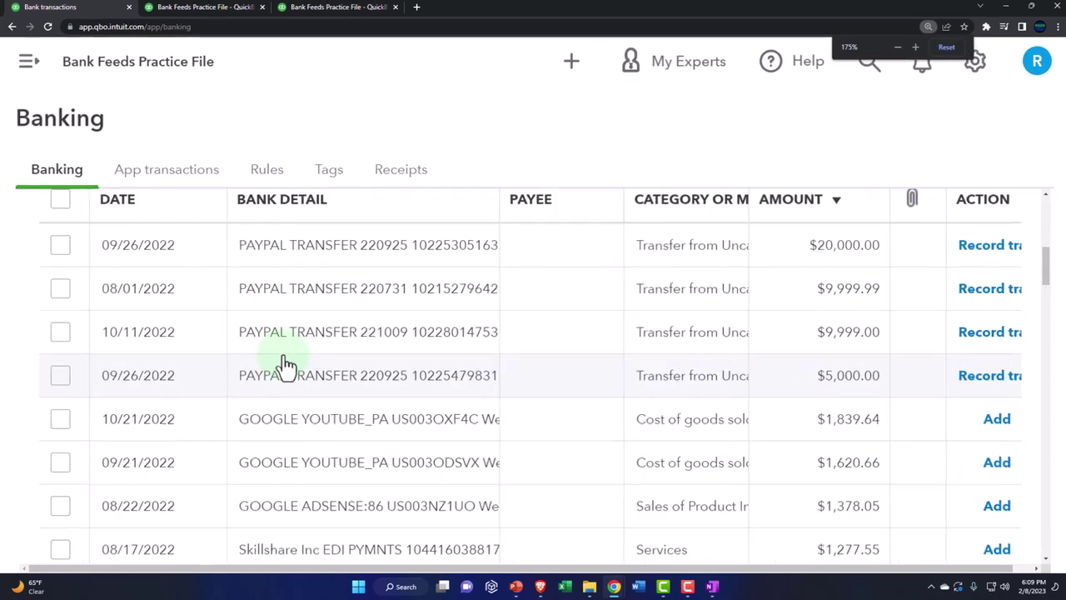
key(ctrl+minus)
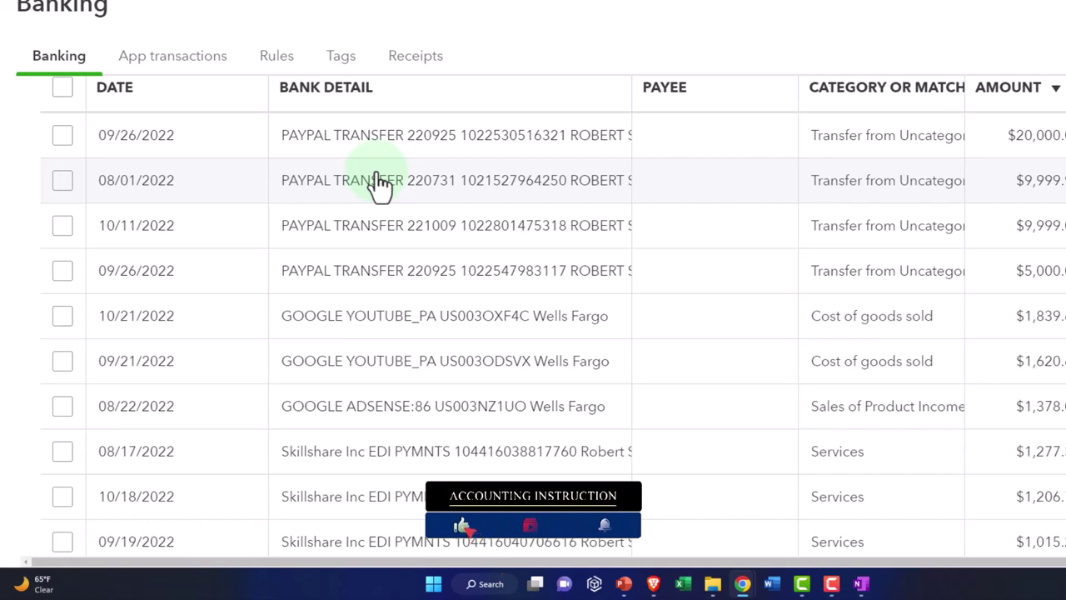
click(379, 185)
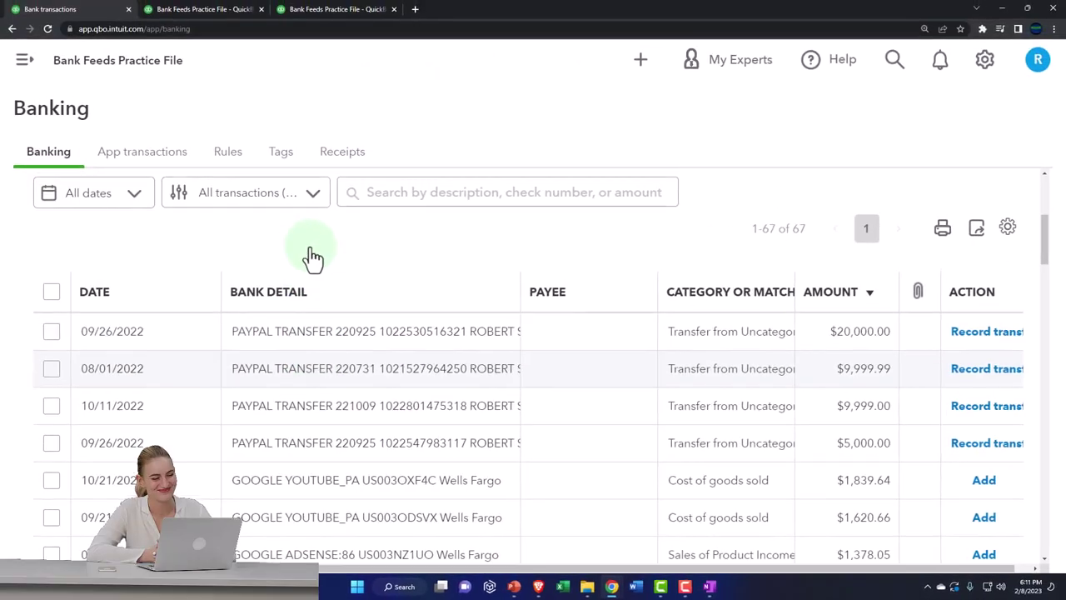
scroll(312, 258, up, 4)
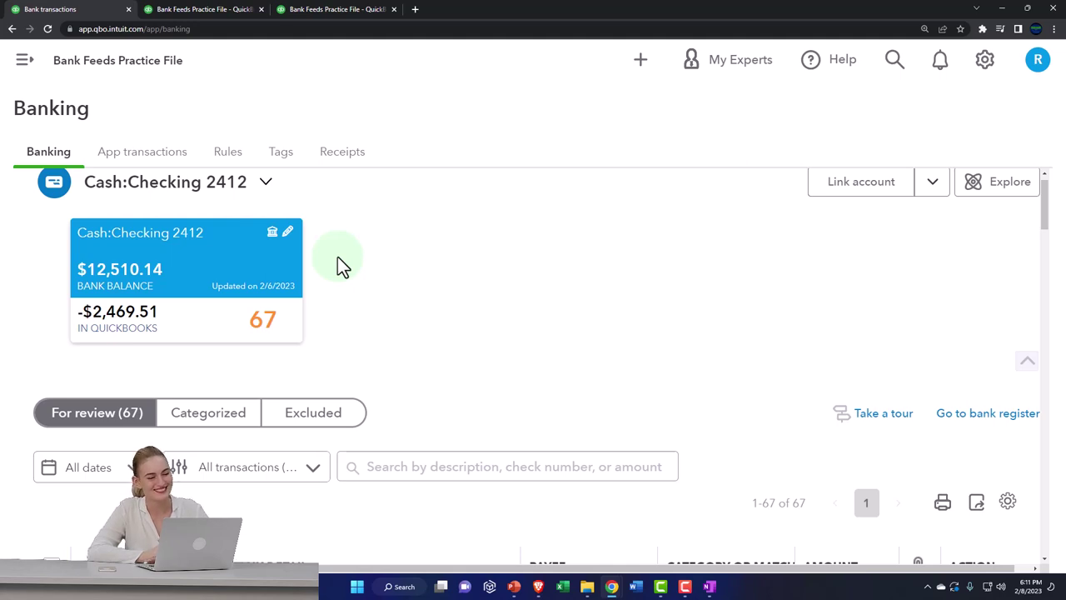
scroll(337, 264, down, 3)
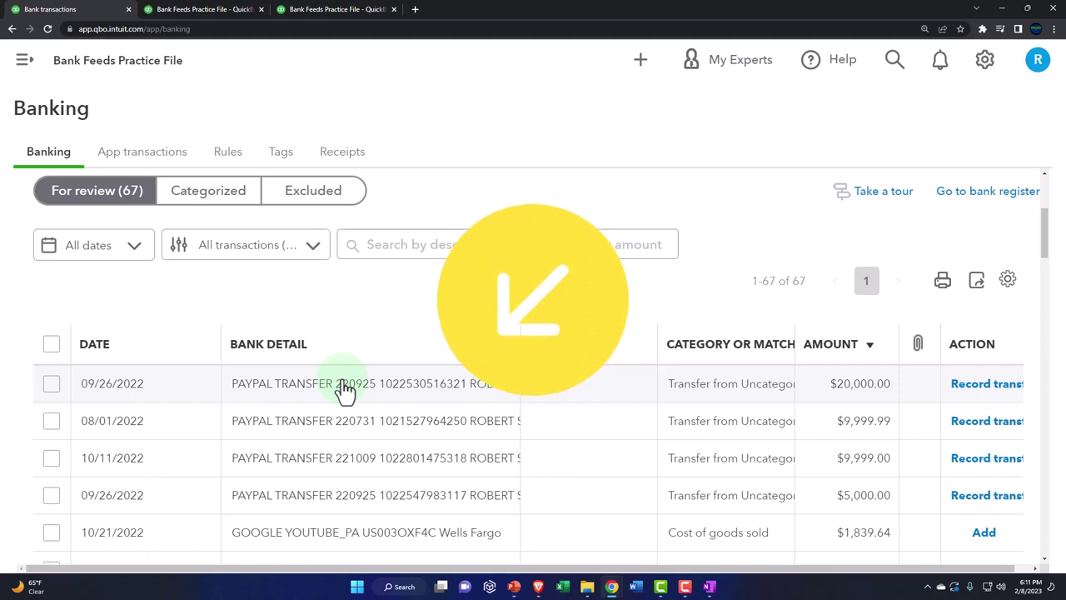
- Examine the larger for-review deposits from PayPal, Google YouTube and AdSense, Skillshare and Stripe, with their suggested categories
scroll(345, 390, down, 1)
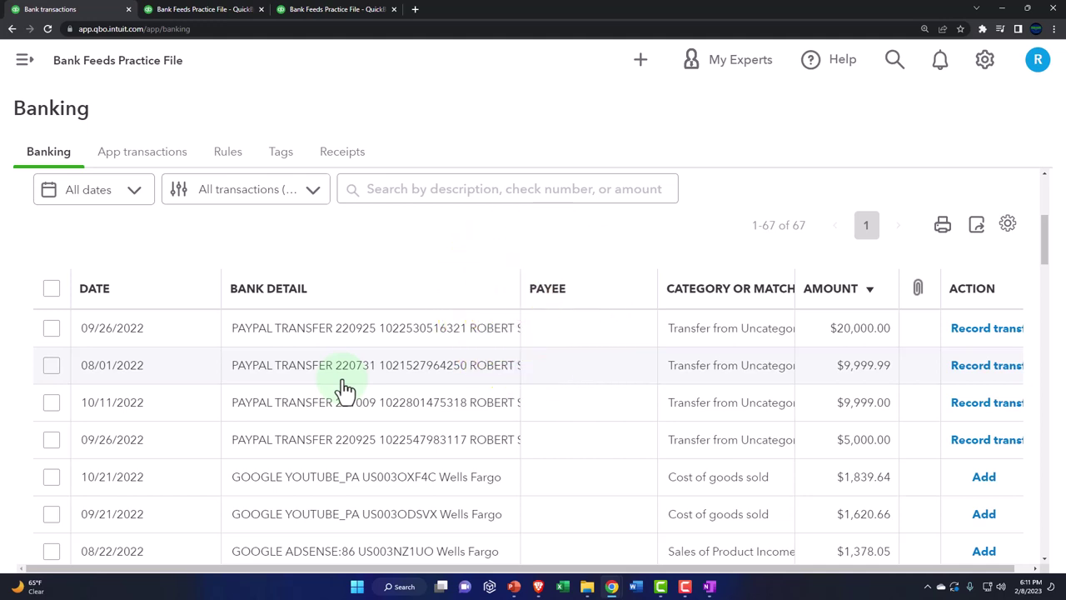
scroll(345, 390, down, 1)
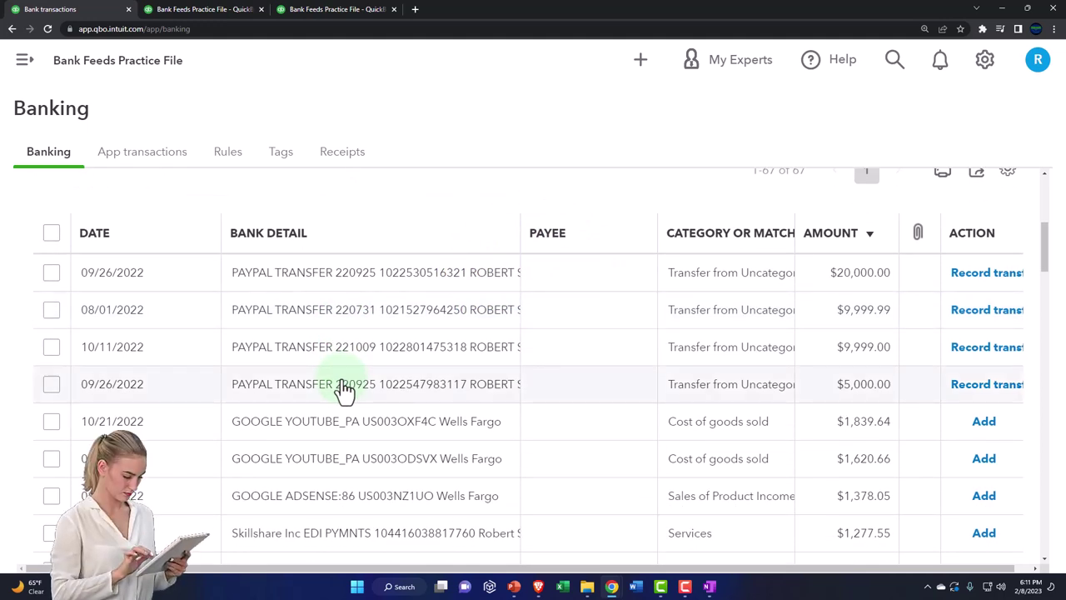
scroll(345, 390, down, 1)
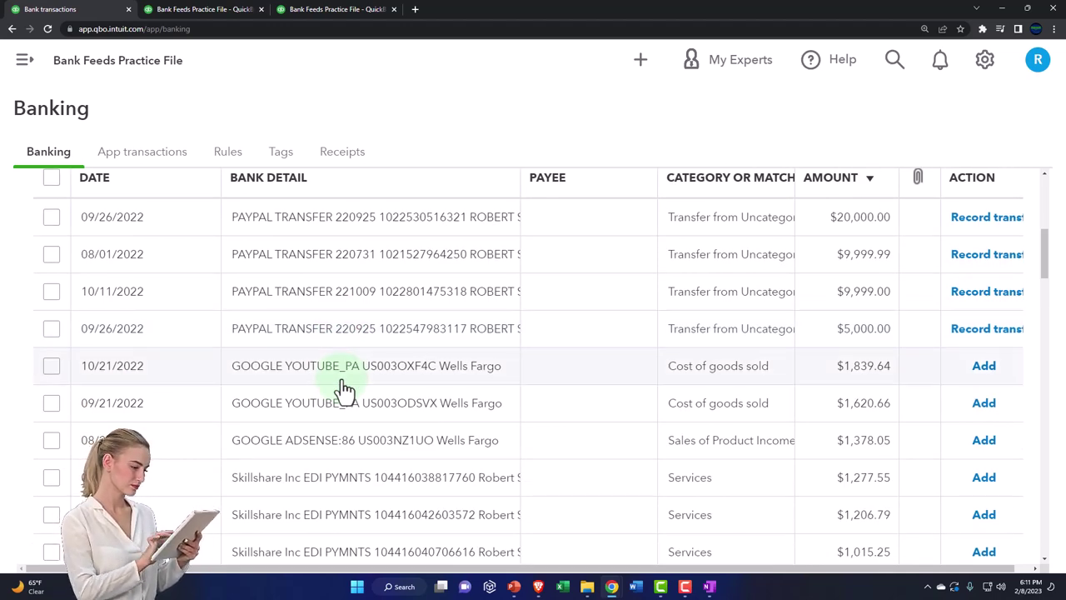
scroll(344, 390, down, 1)
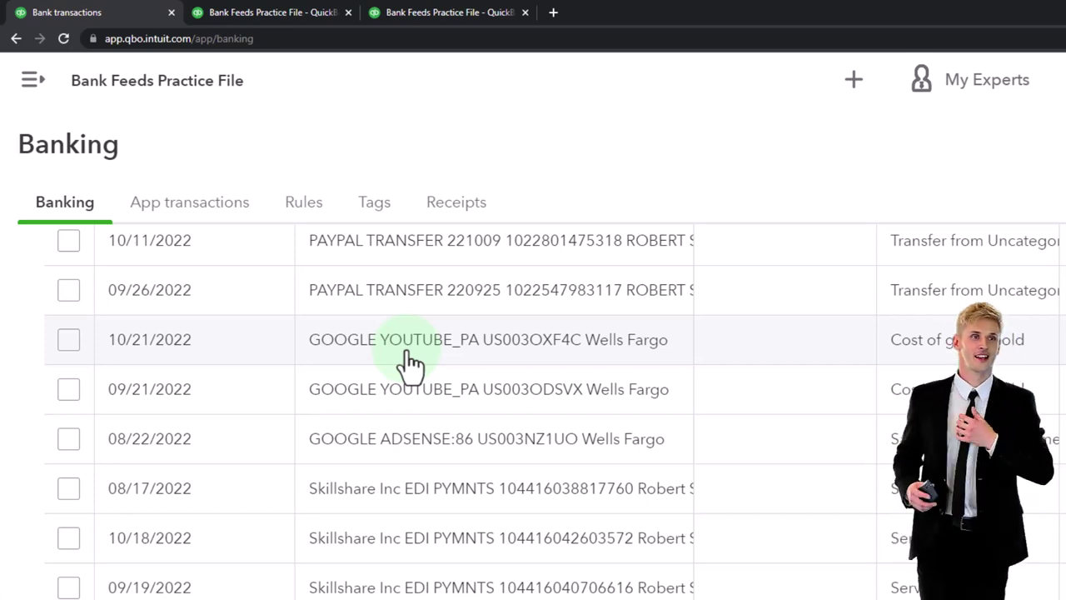
scroll(411, 364, down, 1)
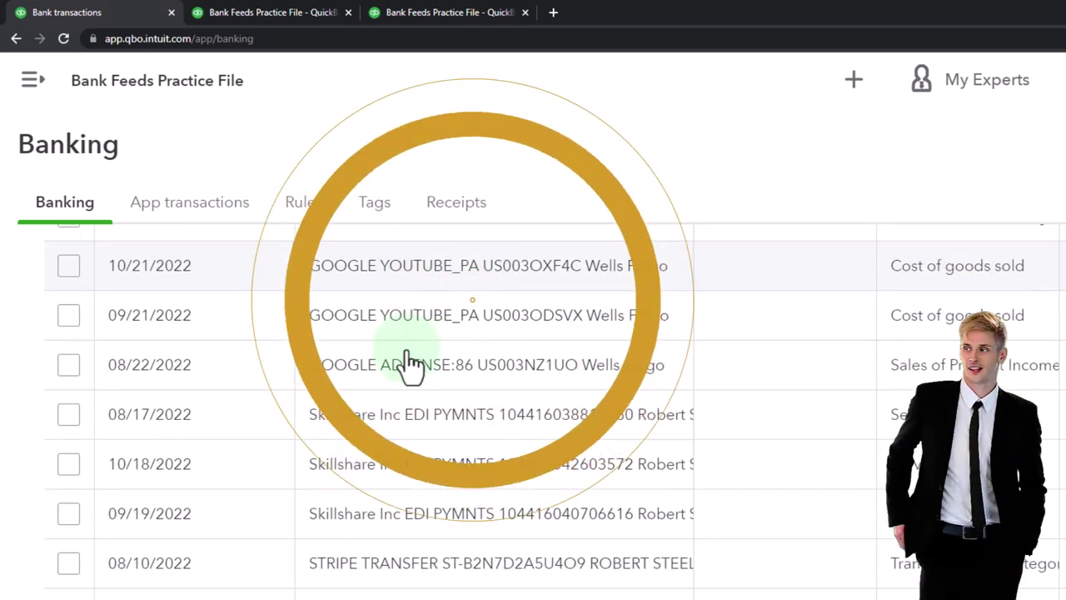
scroll(411, 364, down, 1)
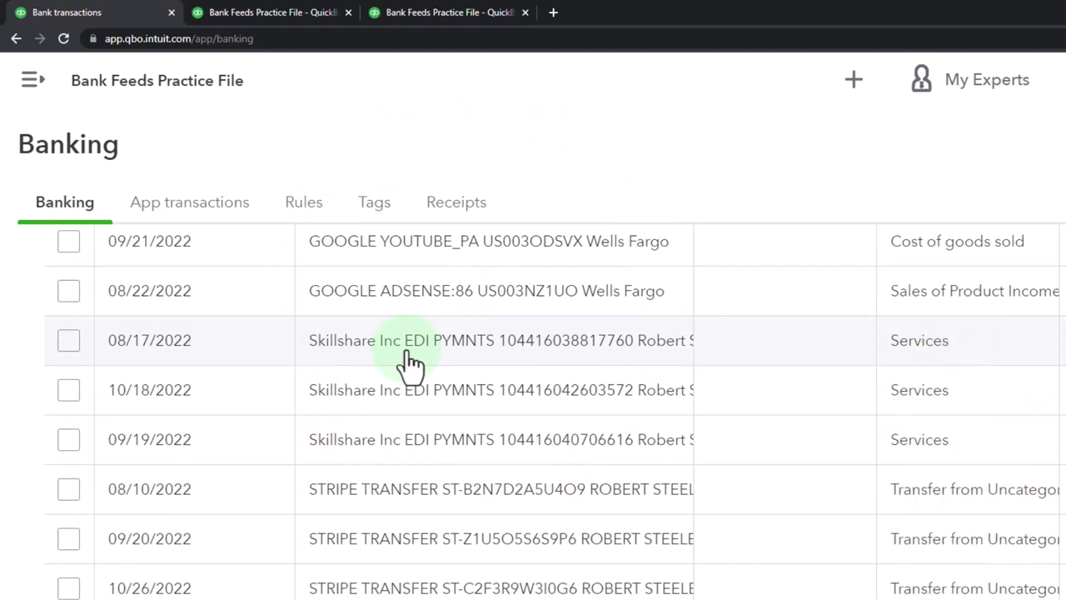
scroll(411, 364, down, 2)
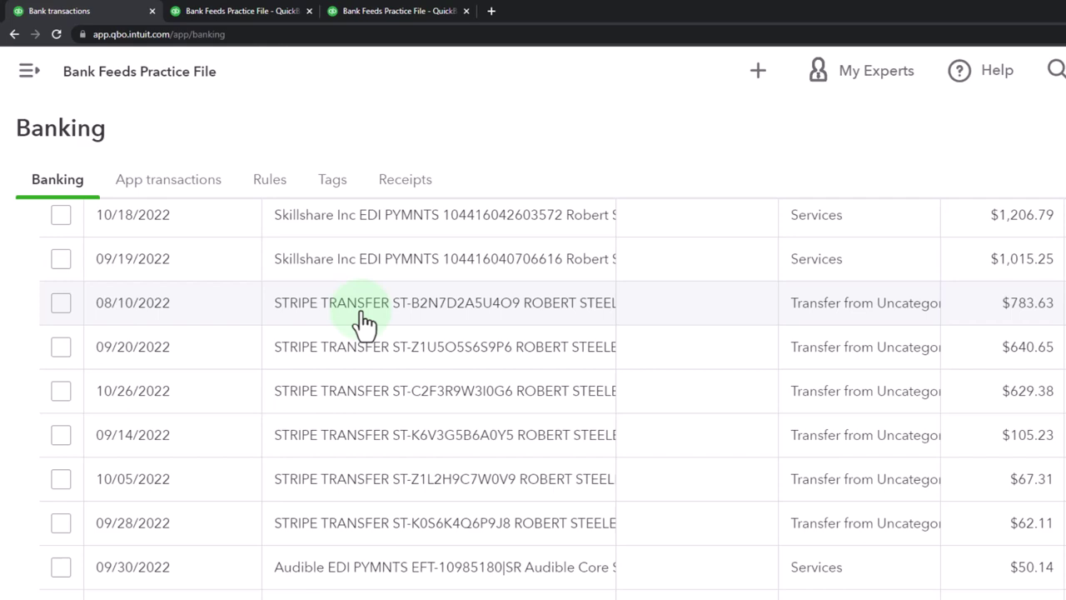
scroll(365, 323, down, 1)
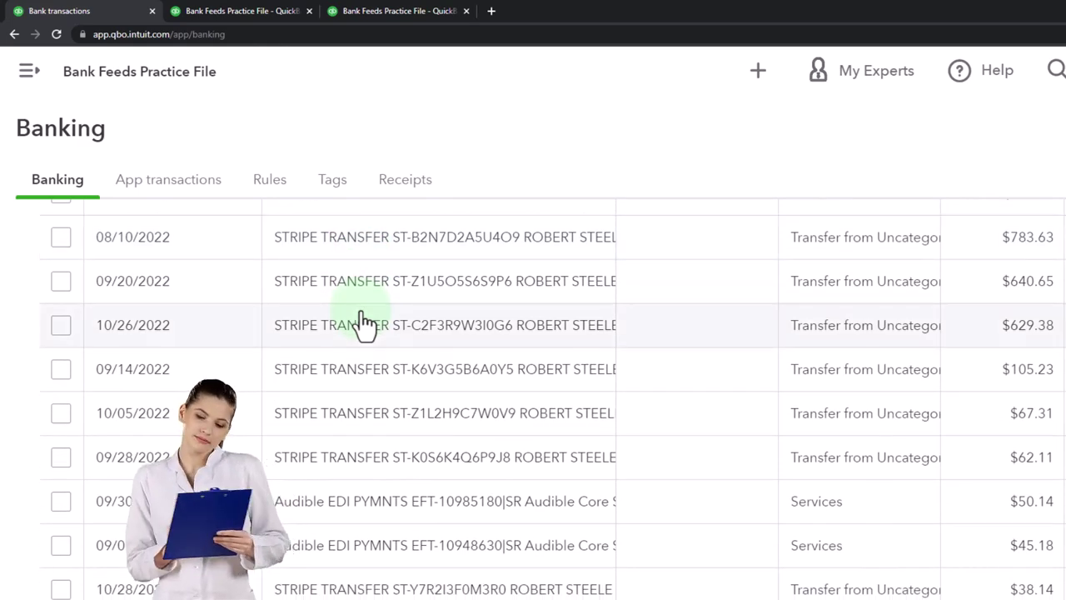
- Examine the smaller for-review deposits from Stripe, Audible and Amazon, down to the interest payments and first withdrawals
scroll(364, 324, down, 2)
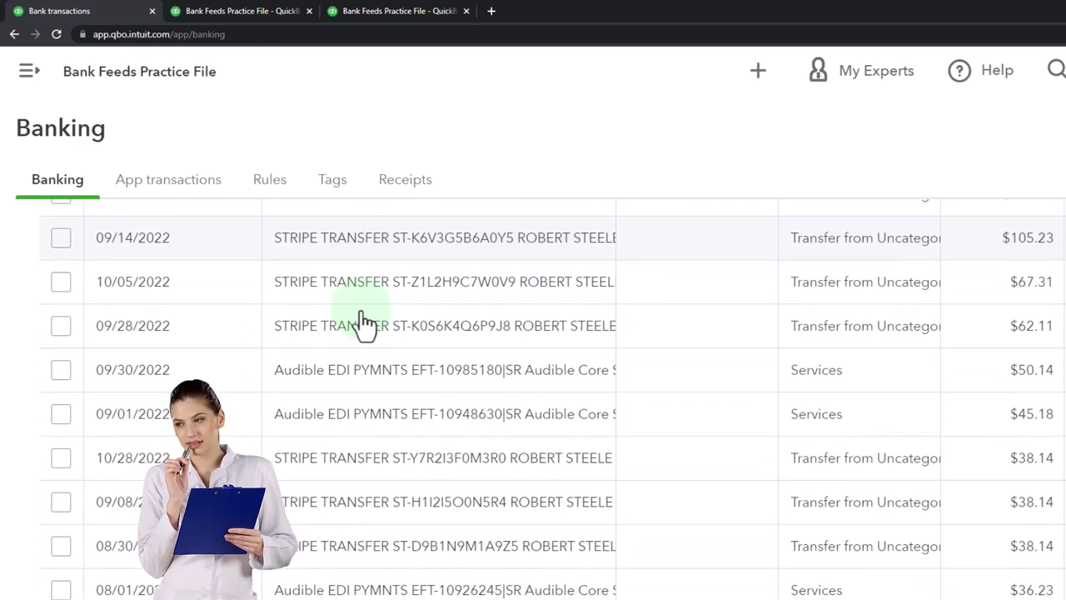
scroll(365, 324, down, 1)
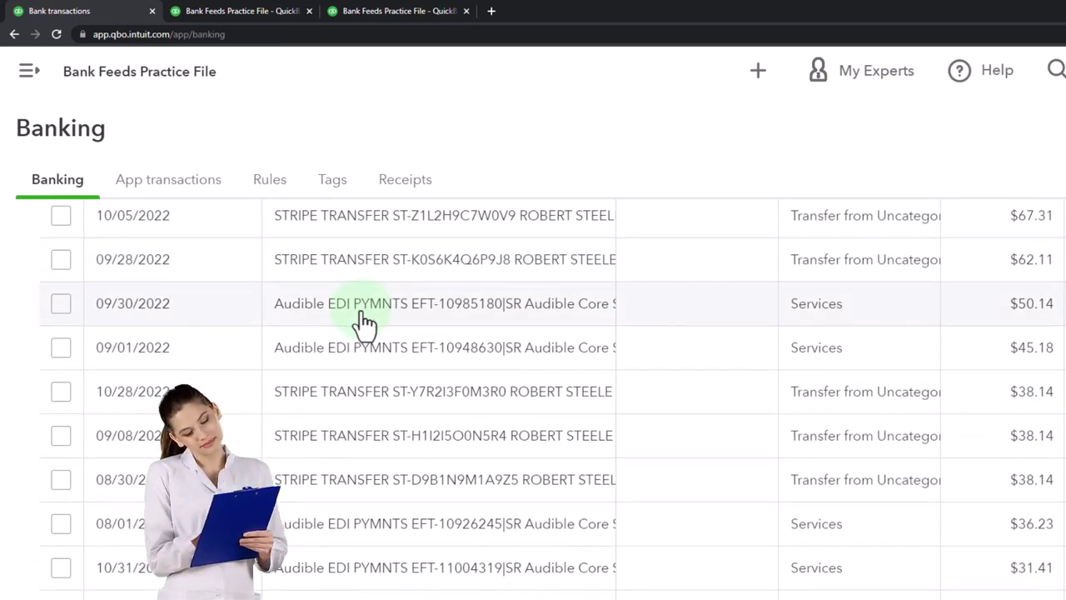
scroll(365, 323, down, 1)
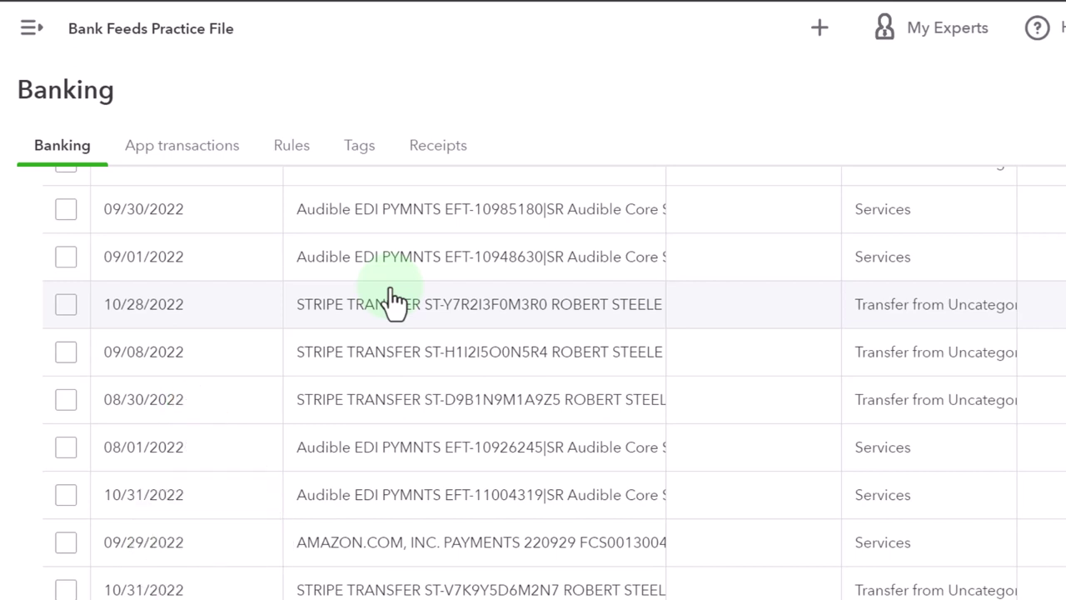
scroll(394, 301, down, 3)
scroll(394, 301, down, 5)
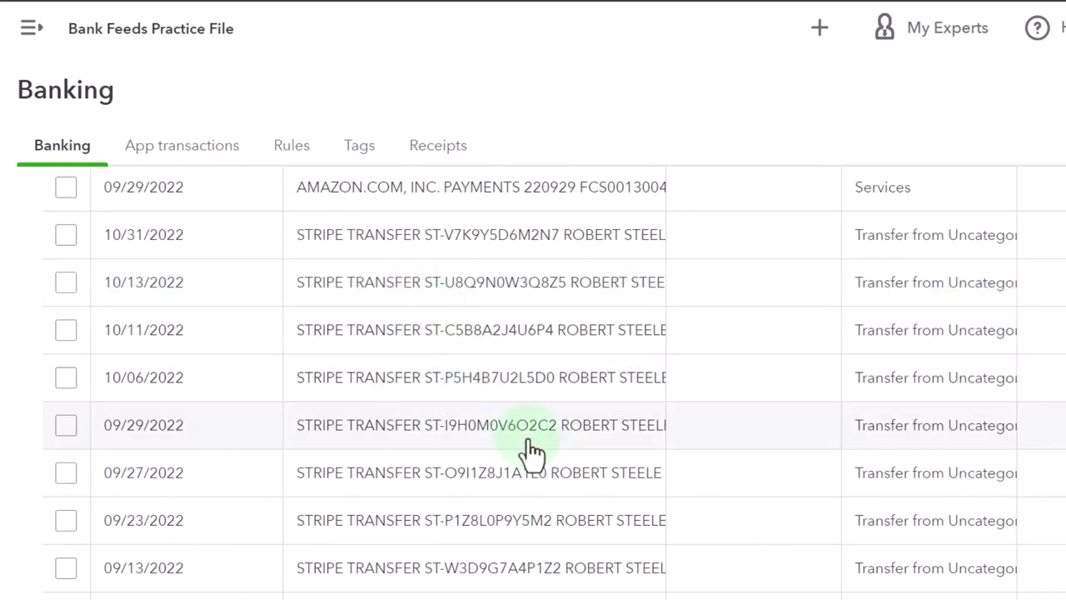
scroll(530, 453, down, 5)
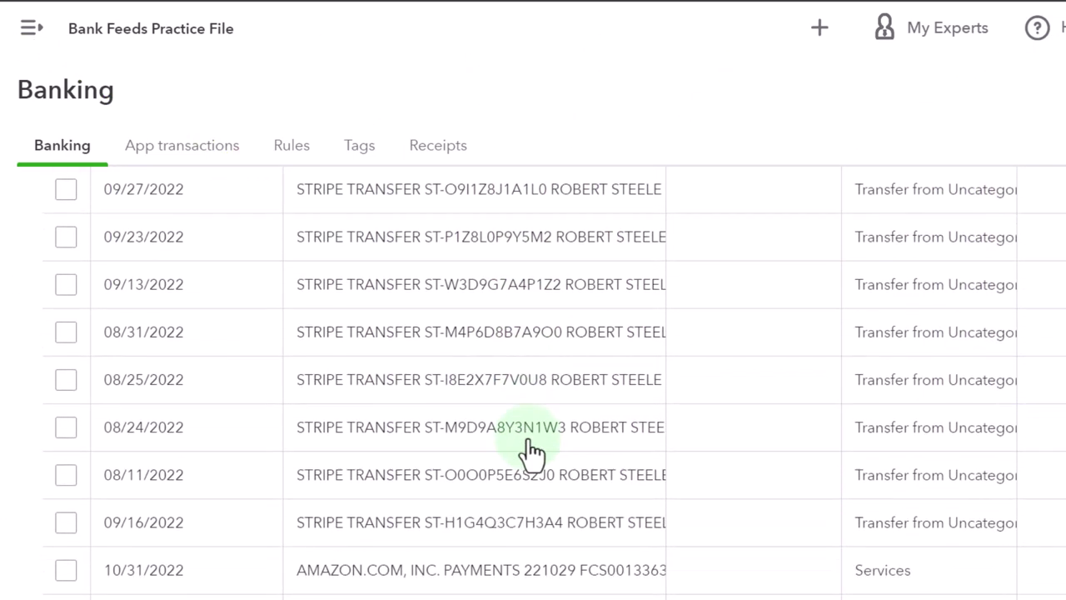
scroll(531, 453, down, 5)
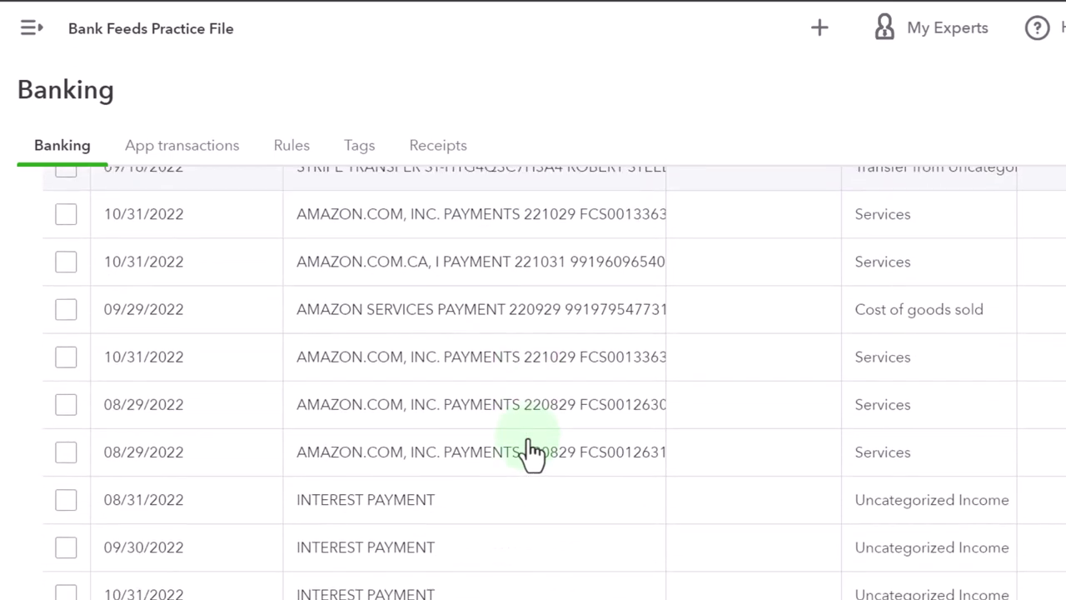
scroll(531, 452, down, 2)
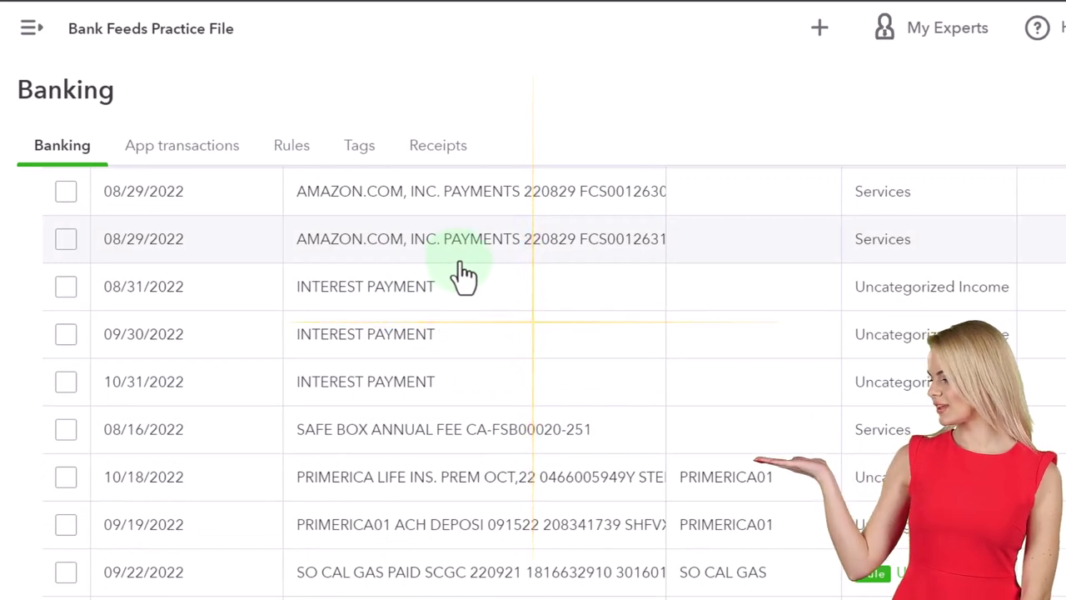
scroll(464, 275, down, 1)
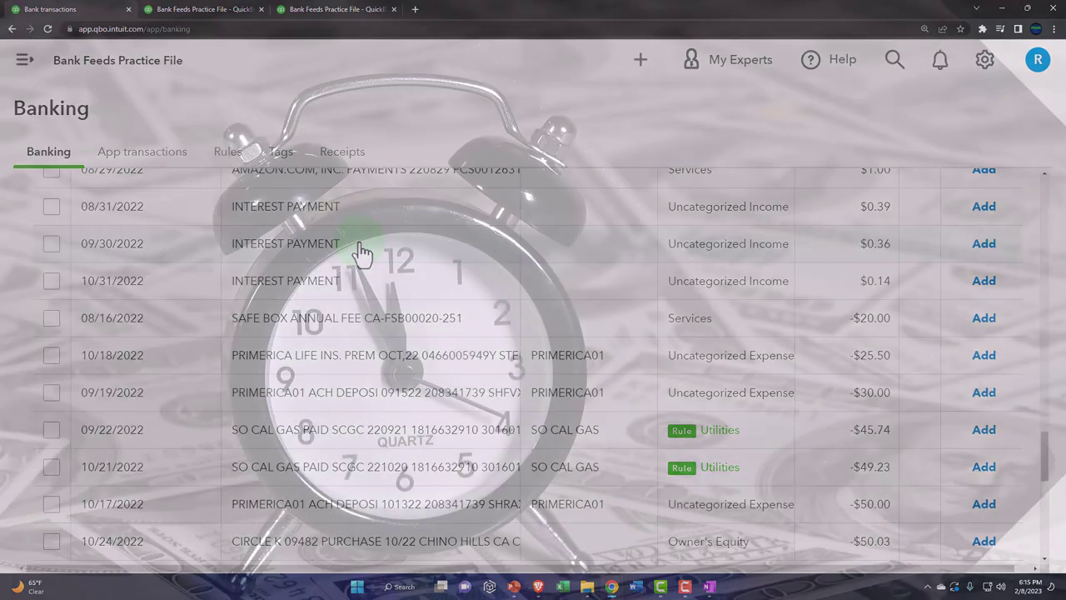
- Expand the 08/10/2022 Stripe transfer deposit of $783.63 and change its handling to Categorize
scroll(362, 253, up, 2)
scroll(366, 266, up, 10)
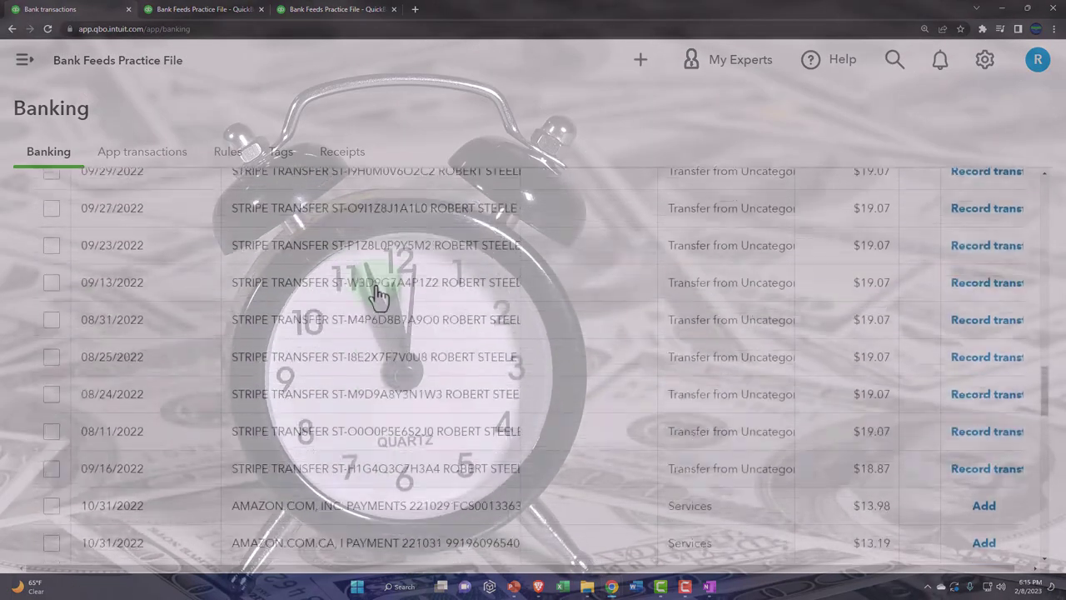
scroll(379, 304, up, 4)
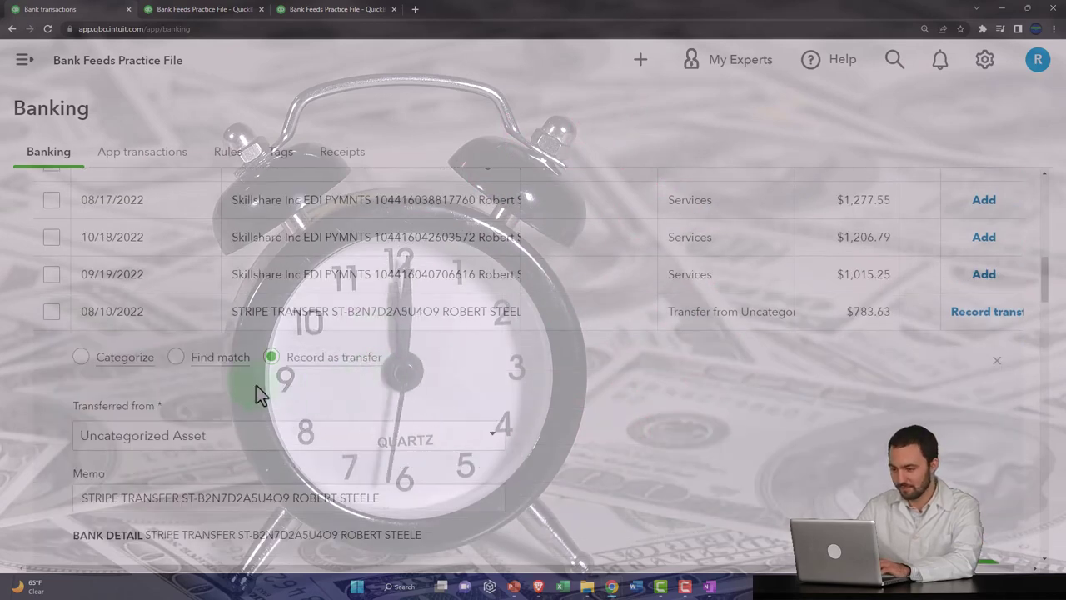
scroll(255, 388, down, 1)
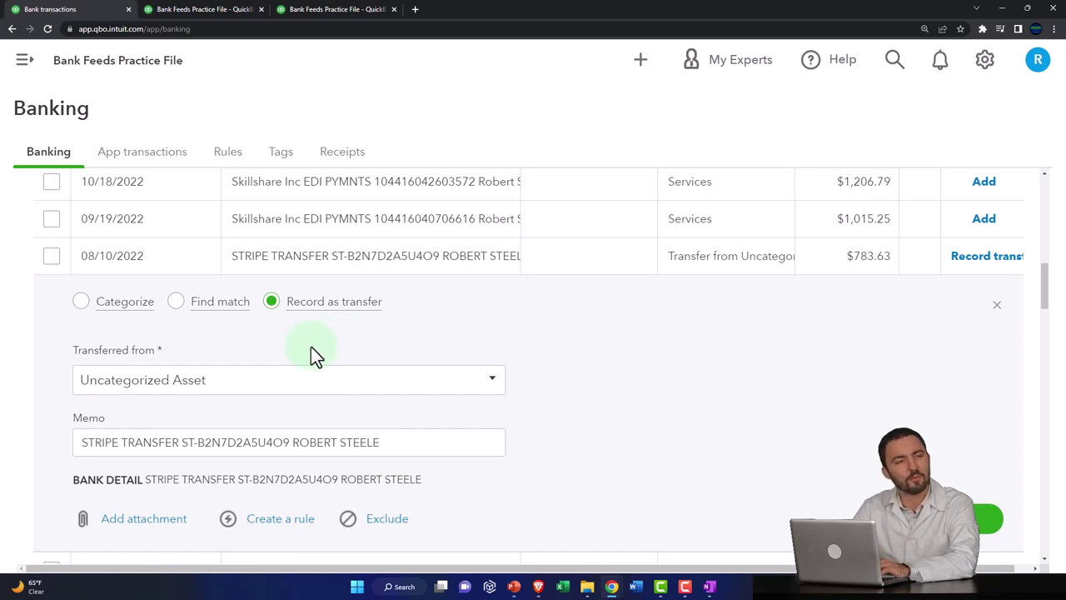
click(82, 301)
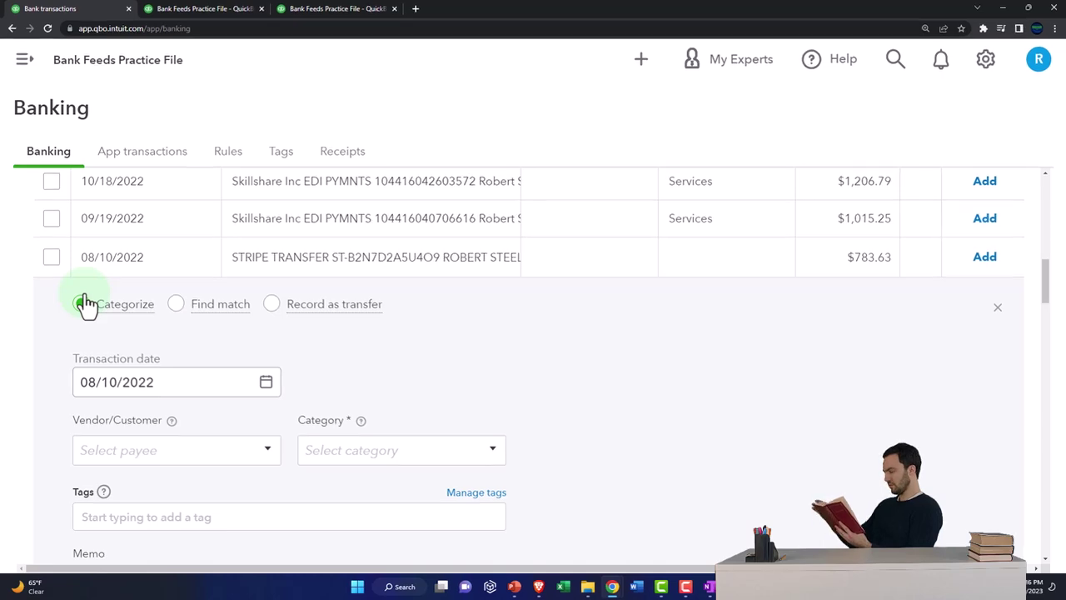
- Copy STRIPE from the memo into Vendor/Customer and save it as a new payee of type Customer
scroll(107, 239, down, 3)
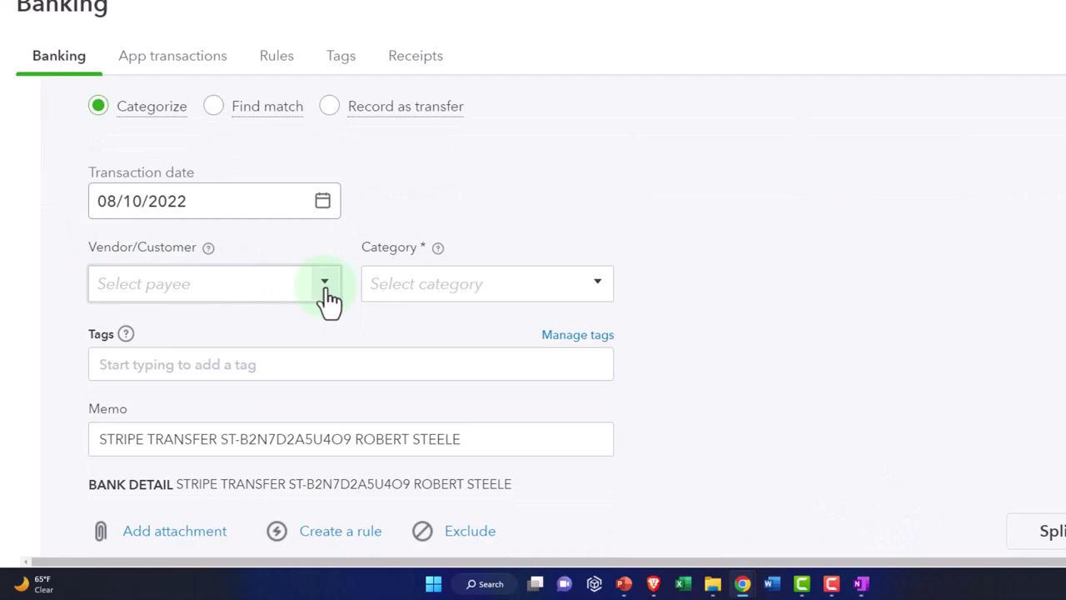
click(207, 436)
drag(148, 443, 89, 436)
key(ctrl+c)
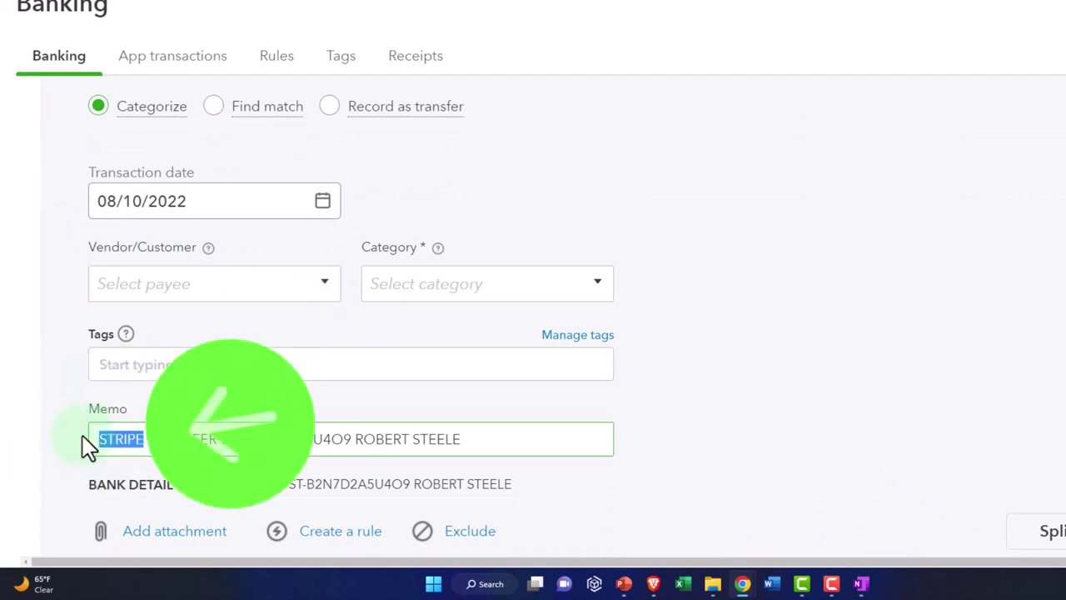
click(142, 282)
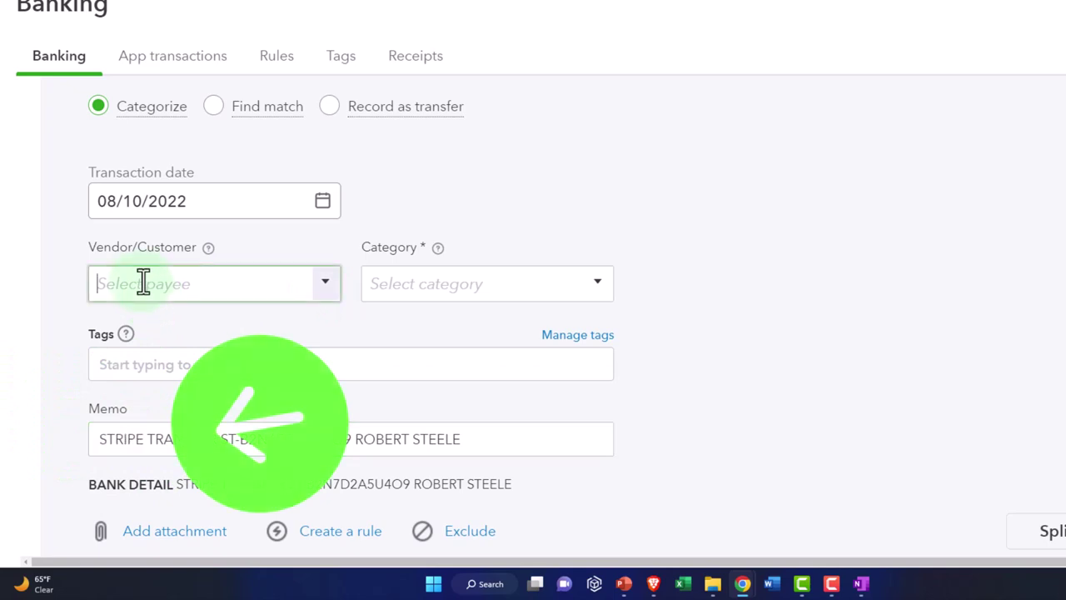
key(ctrl+v)
key(Escape)
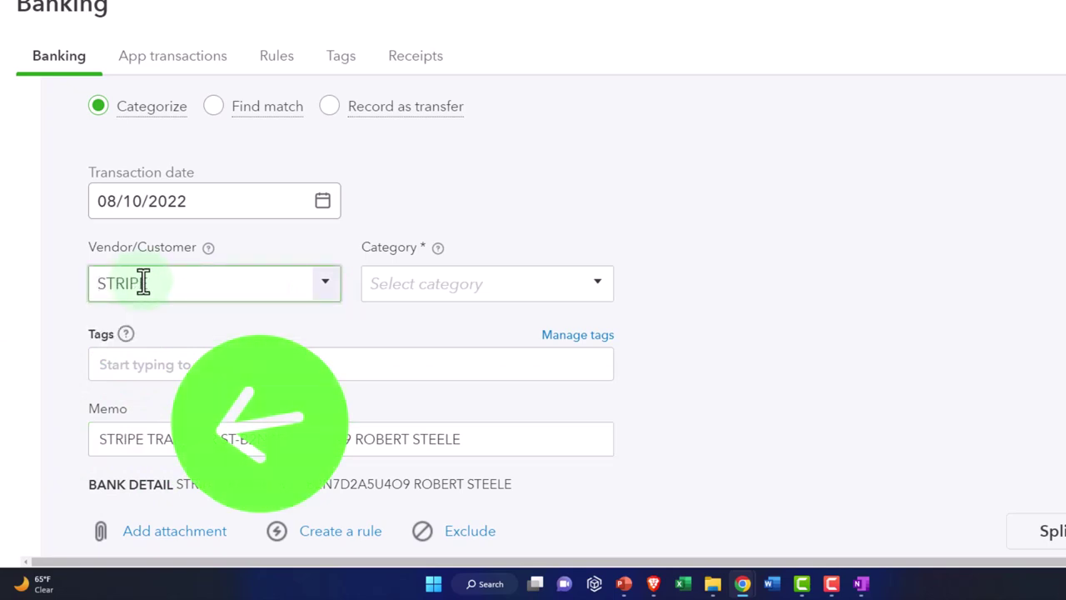
key(Return)
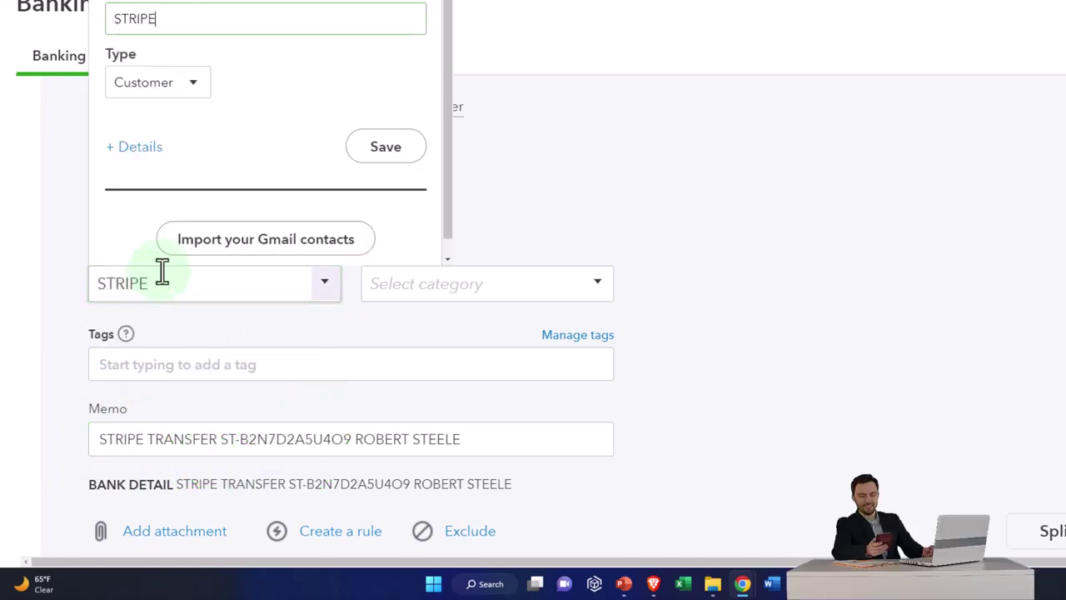
click(381, 150)
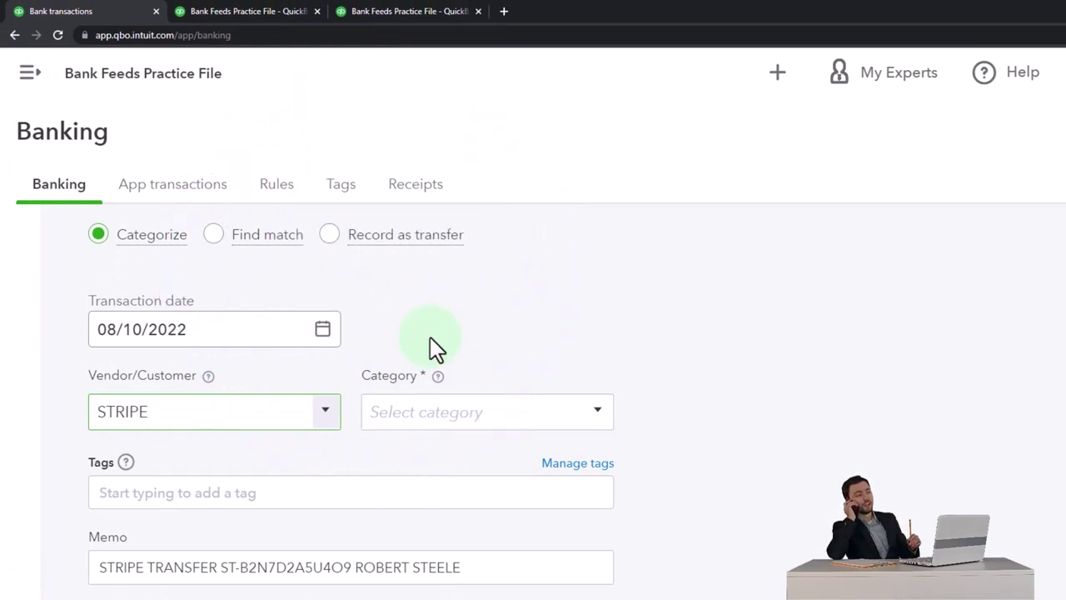
- Look through the existing categories for the Stripe deposit and start adding a new category account
scroll(432, 341, down, 1)
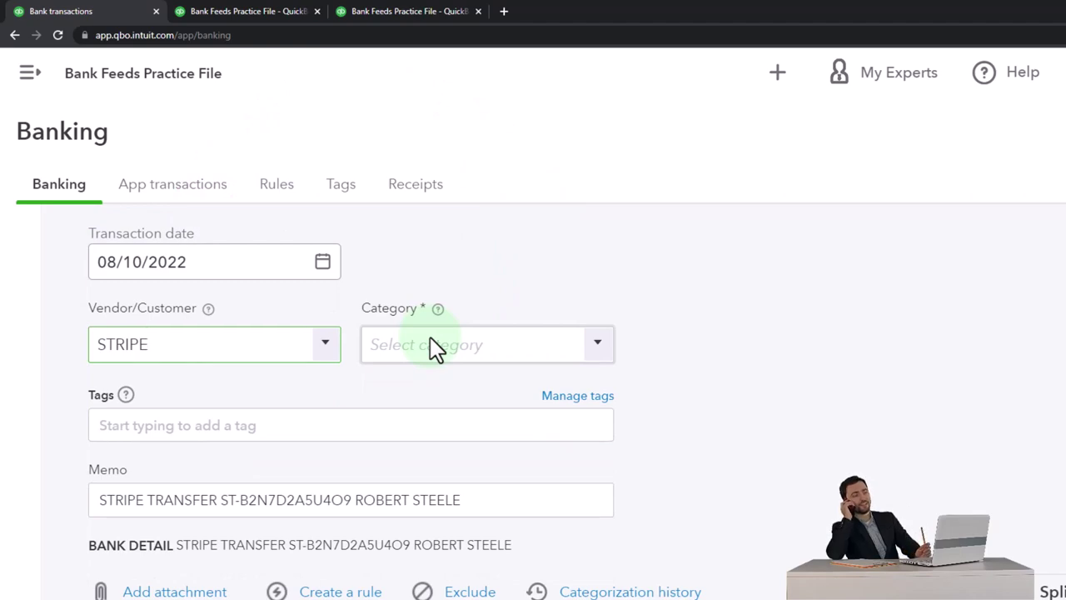
click(597, 344)
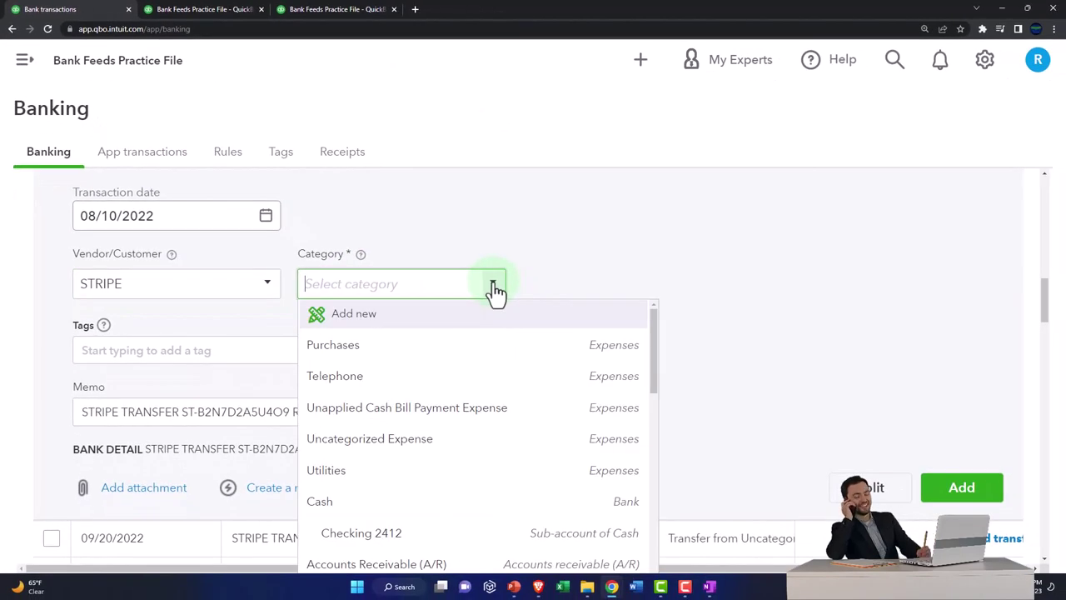
scroll(469, 369, down, 3)
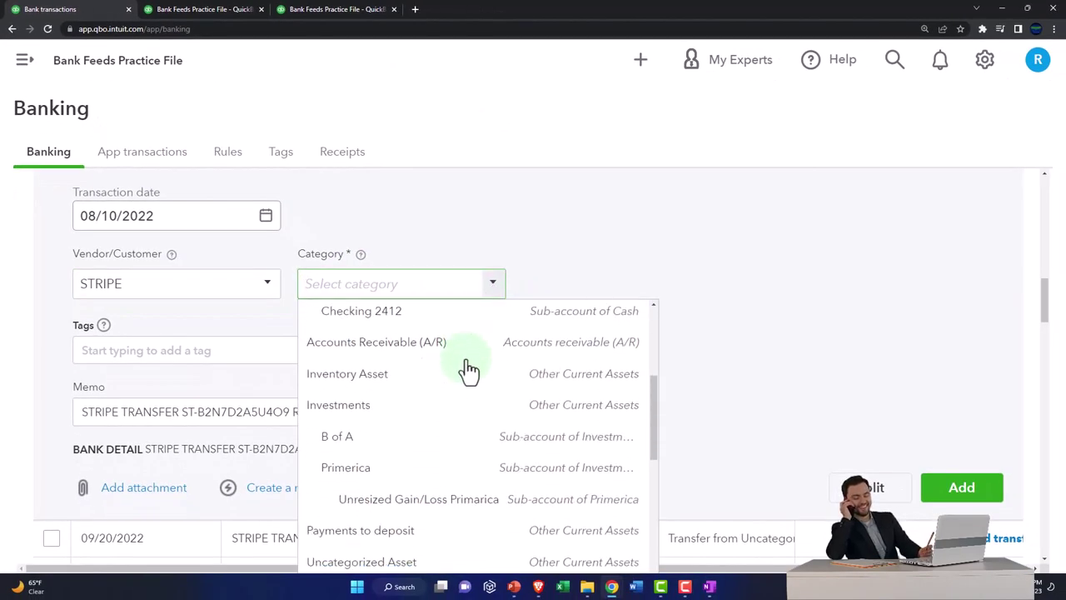
scroll(467, 370, up, 3)
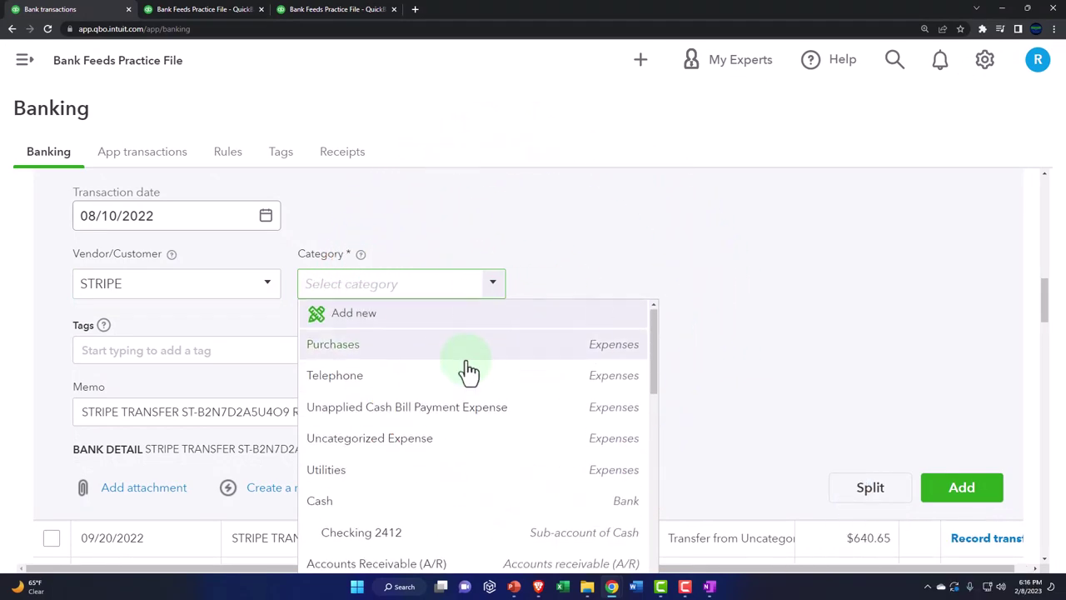
scroll(467, 370, down, 6)
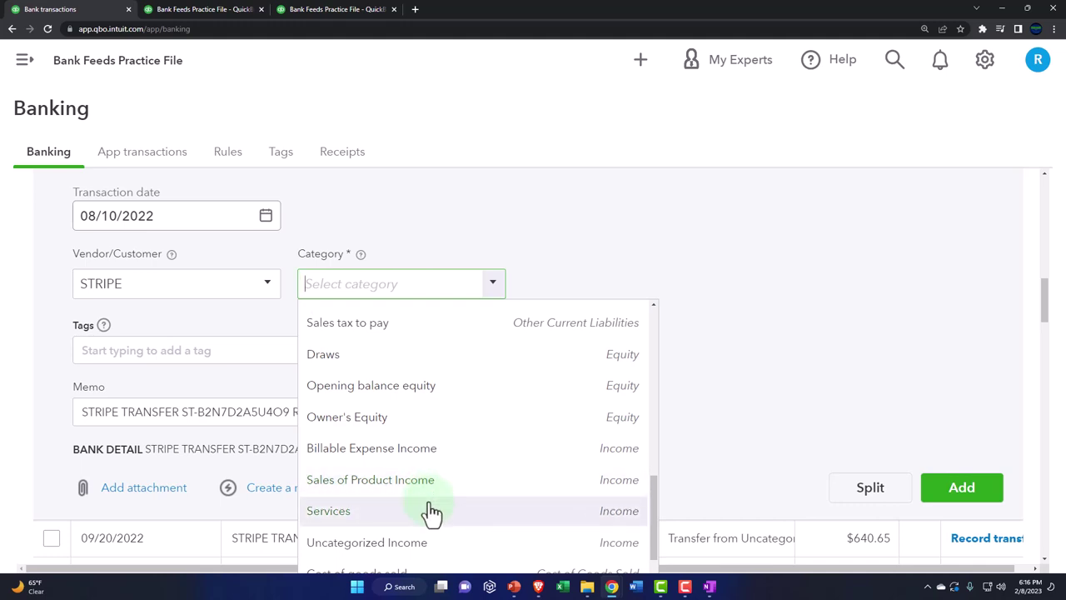
scroll(431, 512, up, 10)
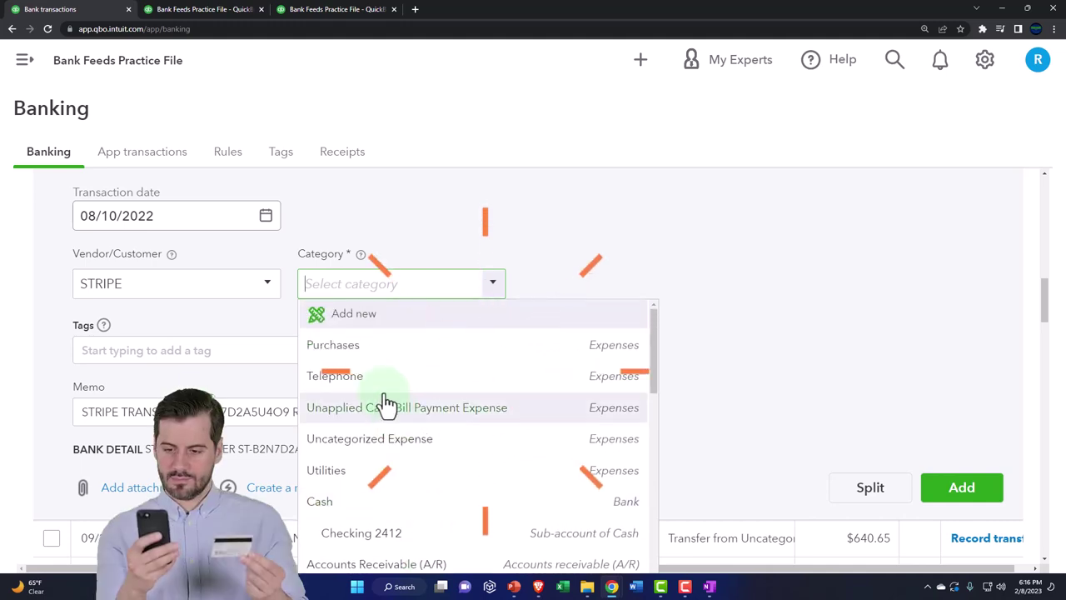
click(350, 324)
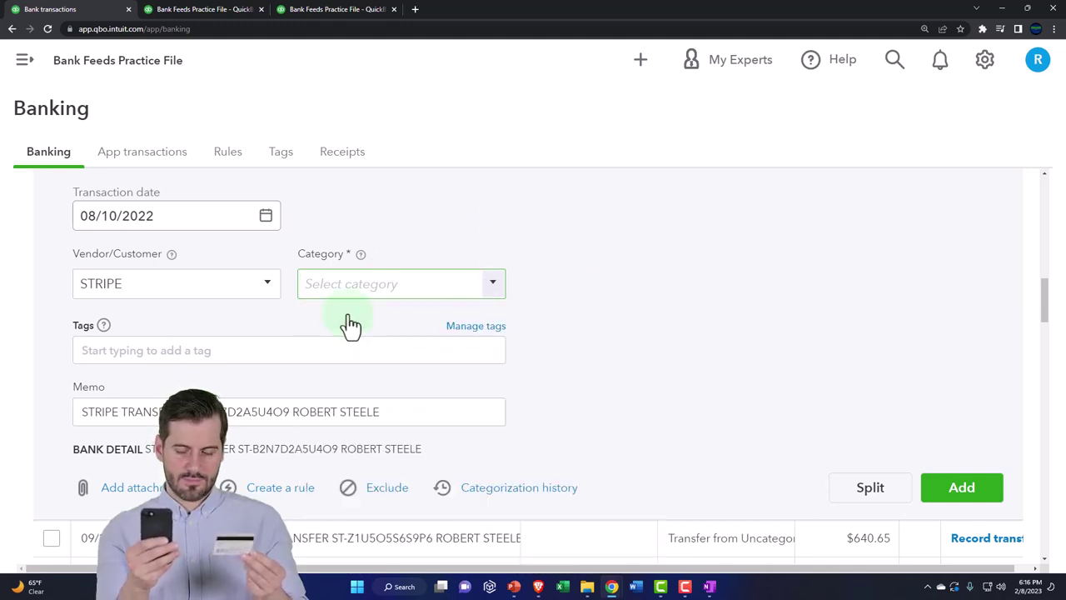
- Create an Income account with detail type Other Primary Income, named Website Income, and save it as the deposit's category
click(469, 163)
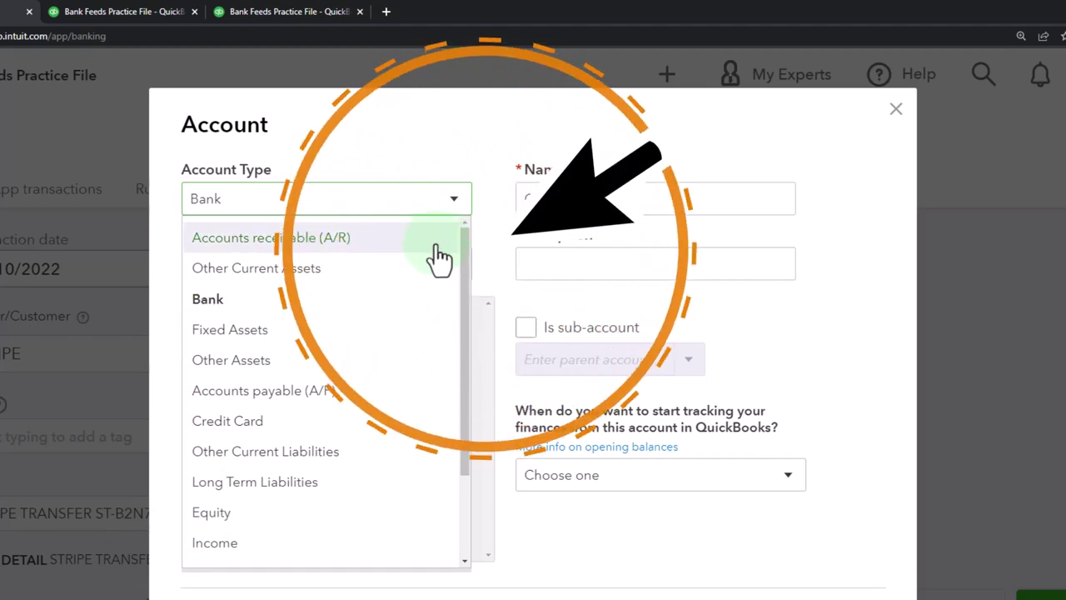
click(275, 547)
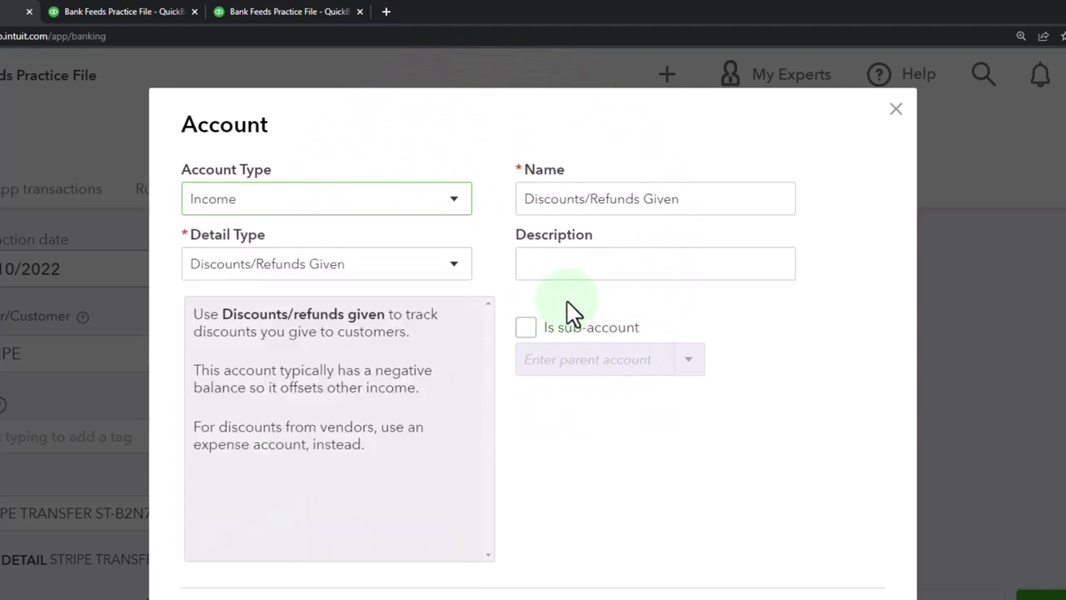
click(452, 272)
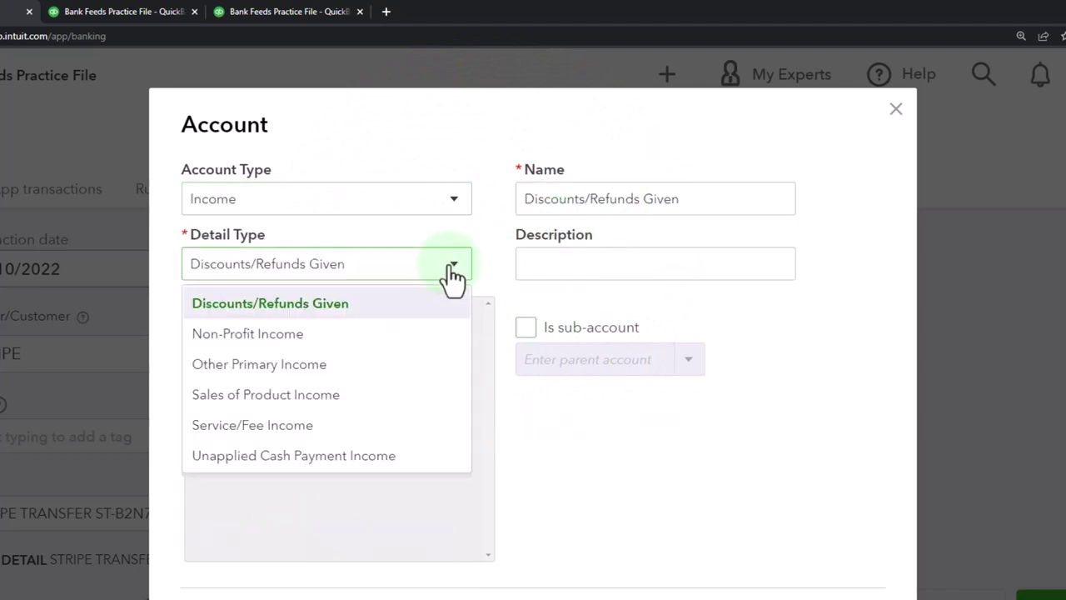
click(367, 364)
drag(678, 198, 518, 195)
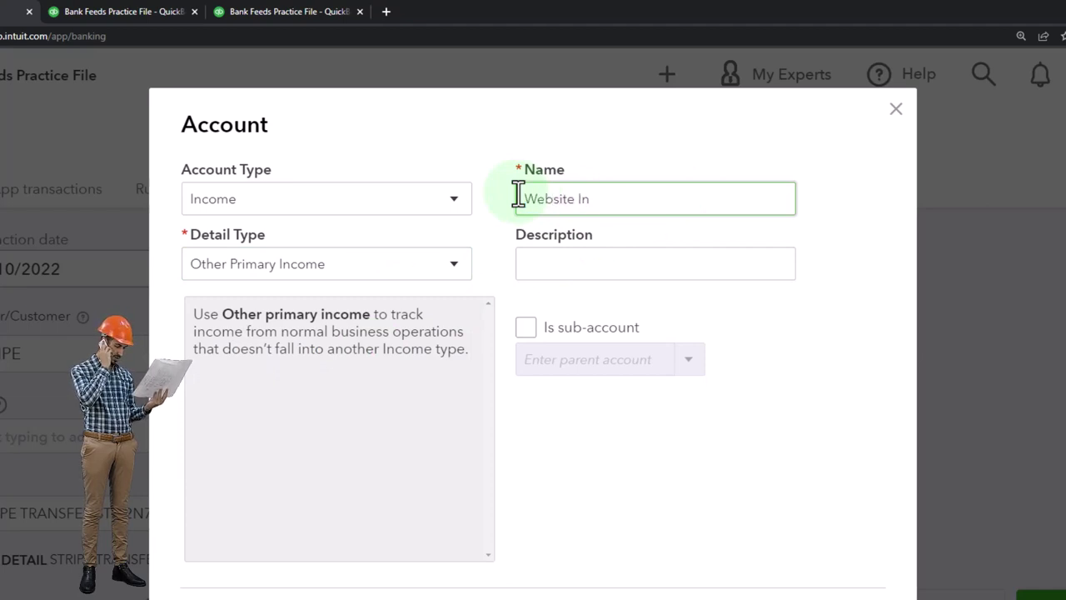
key(Tab)
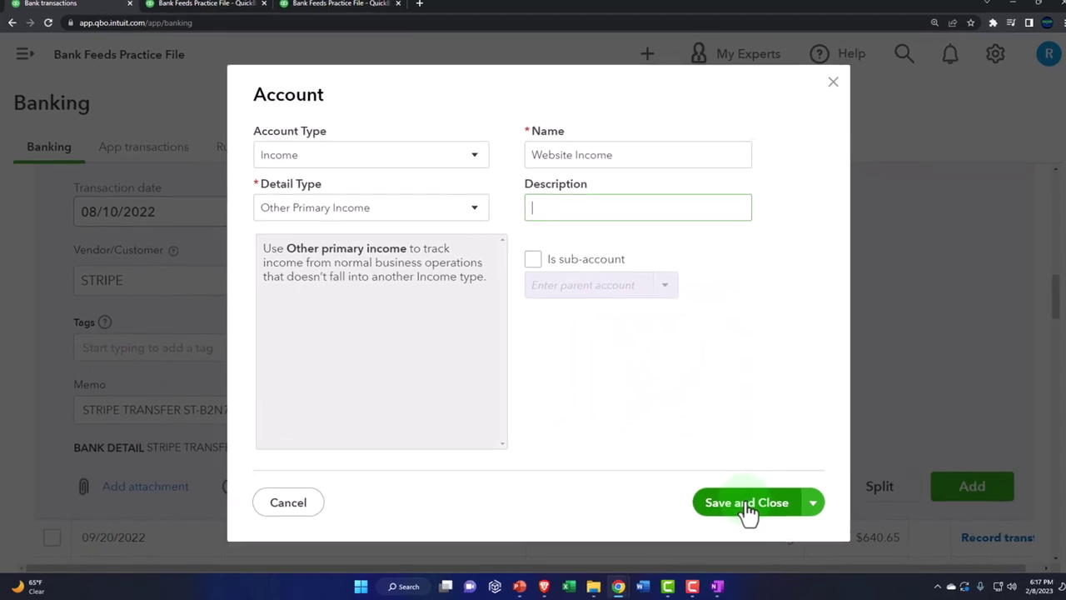
click(739, 505)
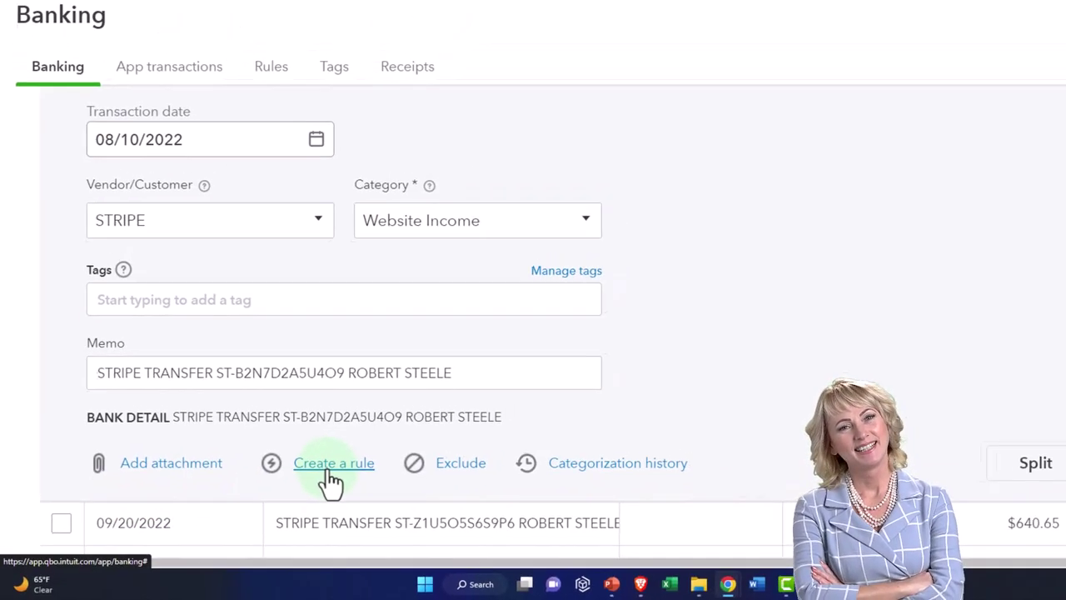
- Start a new bank rule from the Stripe deposit and name it STRIPE
click(331, 471)
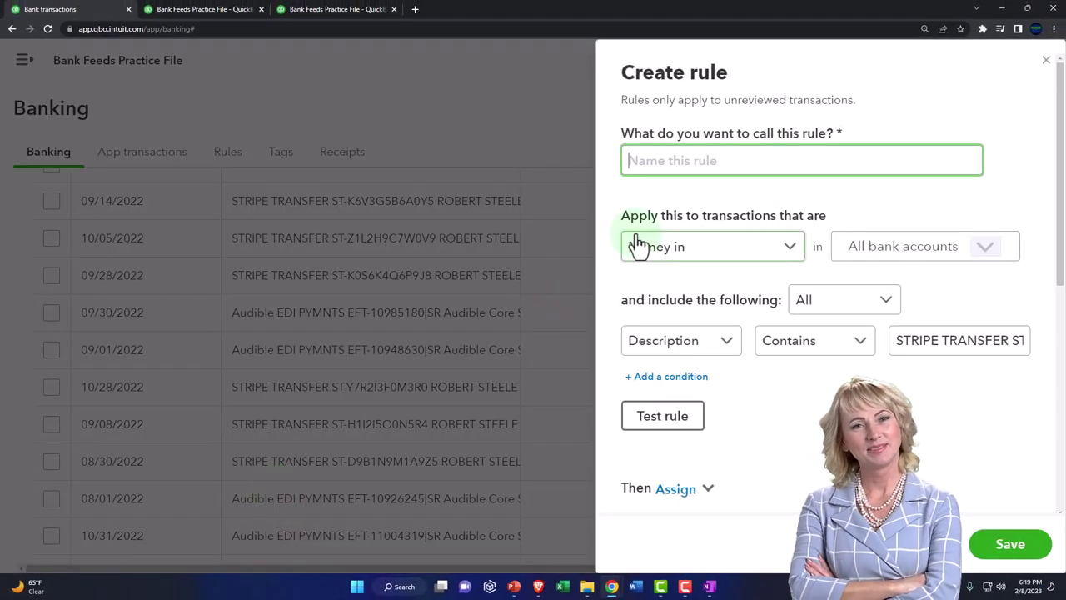
click(647, 167)
text(STRIPE)
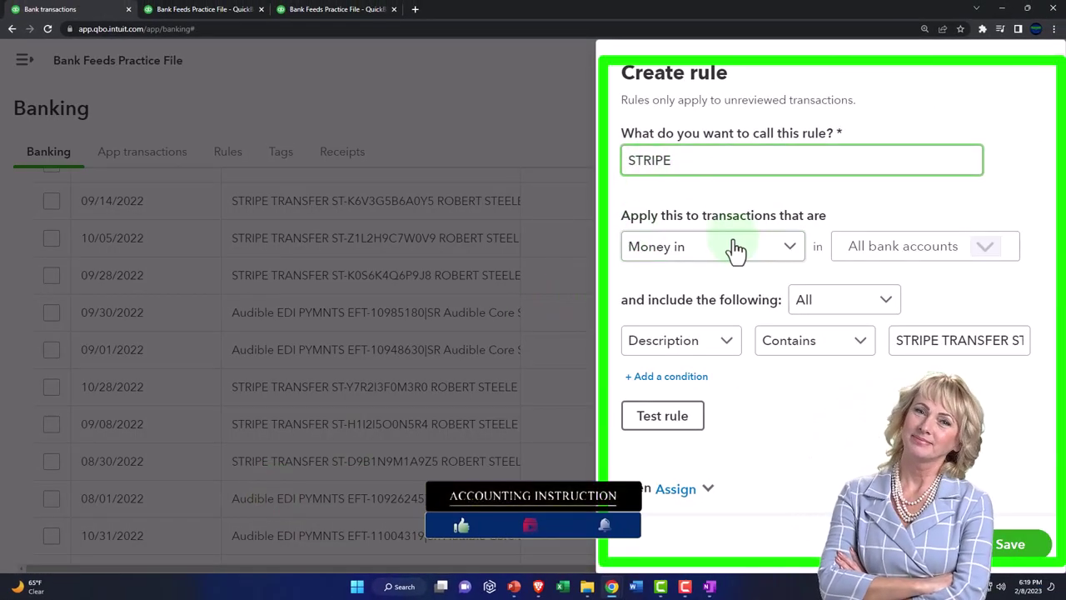
- Check the rule's money direction, bank account and condition matching options, keeping Money in, All bank accounts and All
click(785, 247)
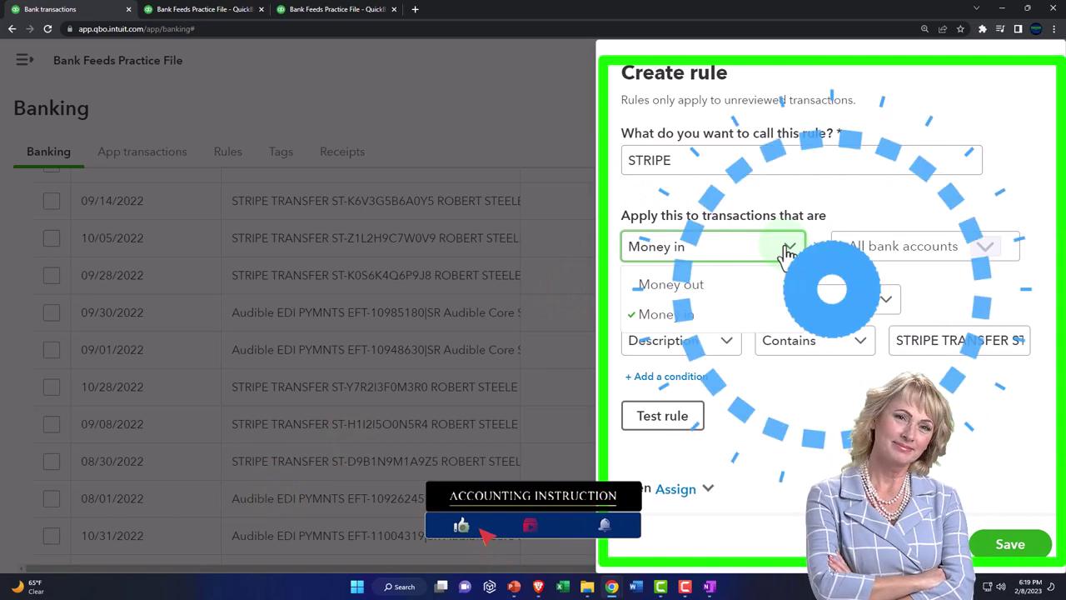
click(786, 248)
click(975, 250)
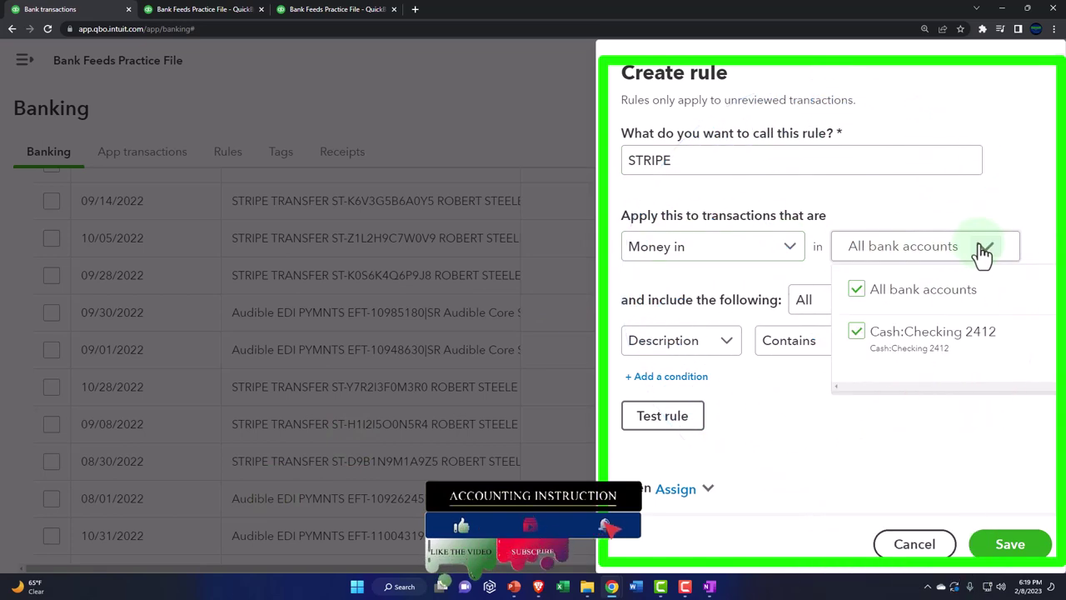
click(984, 253)
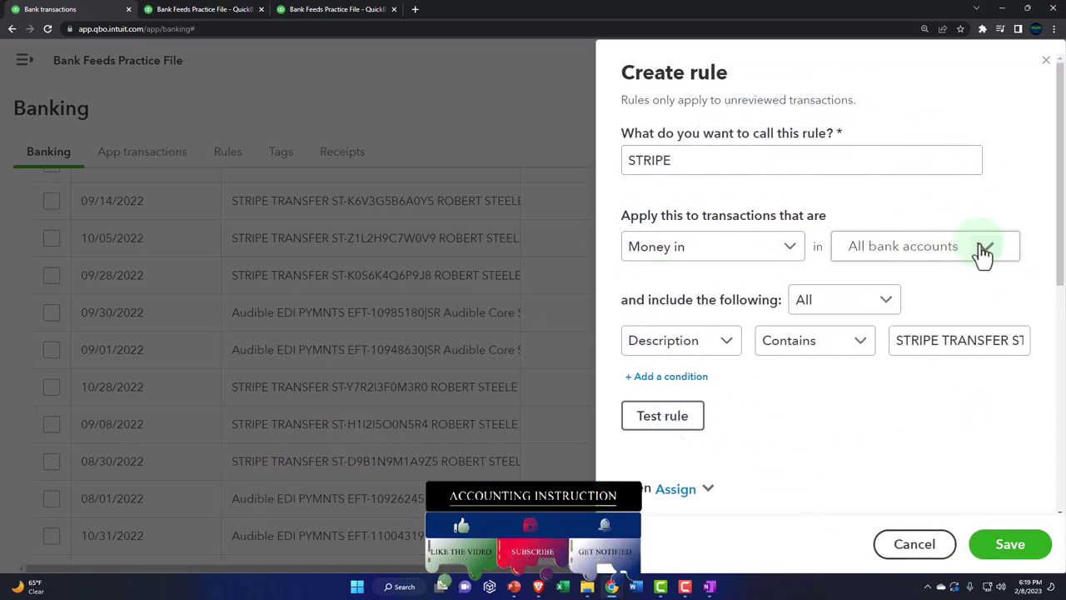
click(888, 301)
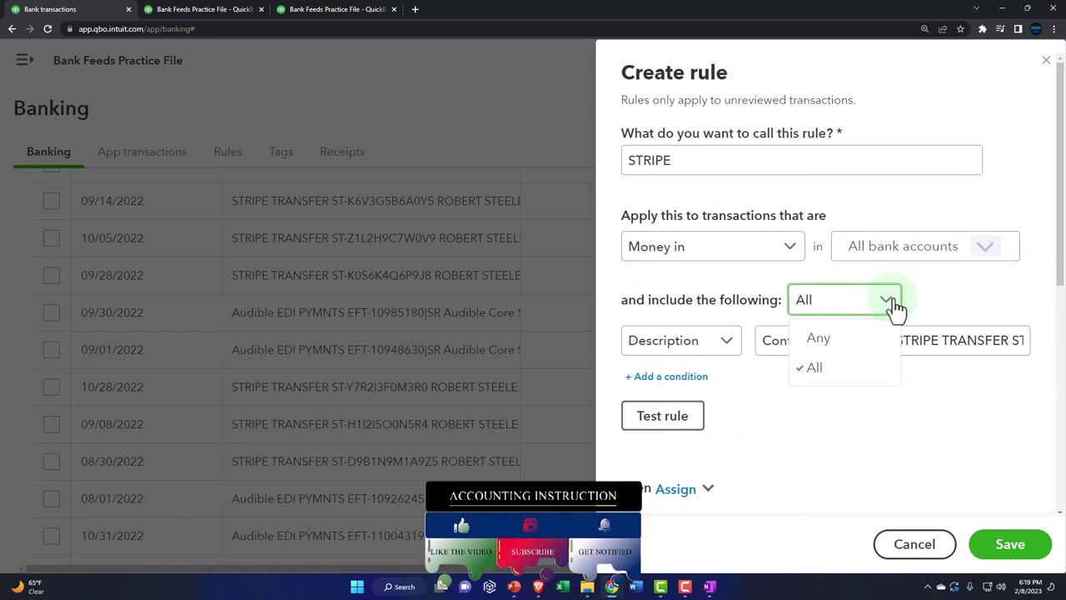
click(888, 302)
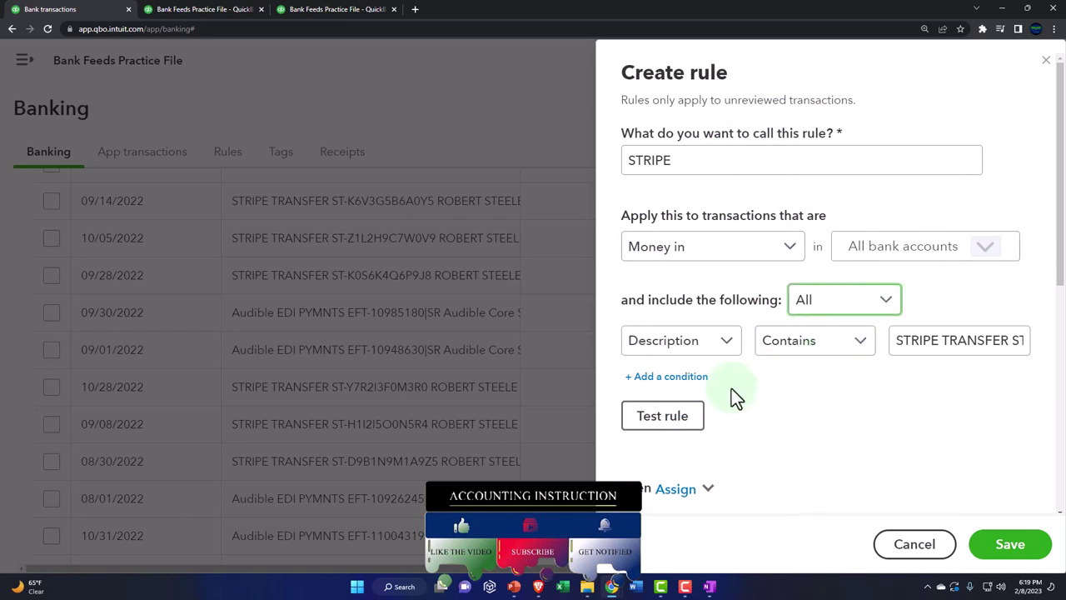
- Set the rule's condition to Bank text Contains STRIPE, removing the rest of the transfer description
scroll(731, 386, down, 1)
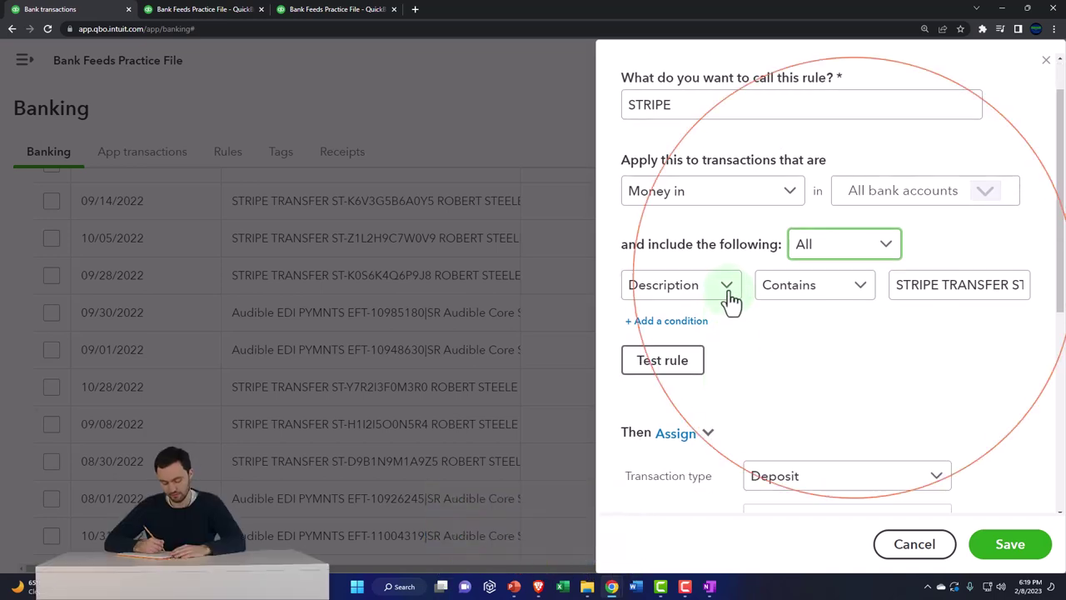
click(731, 300)
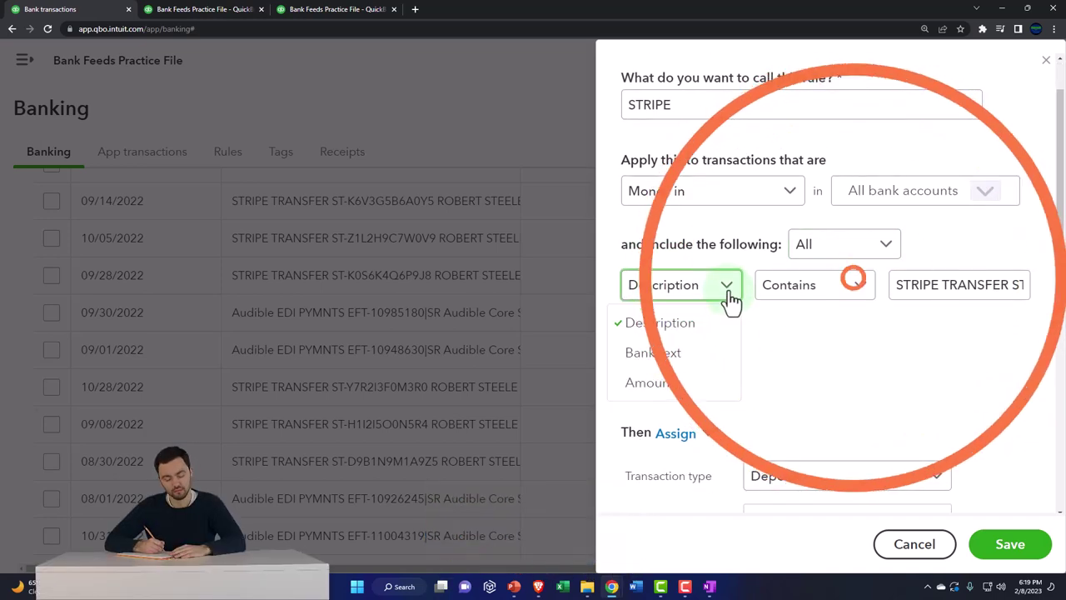
click(698, 358)
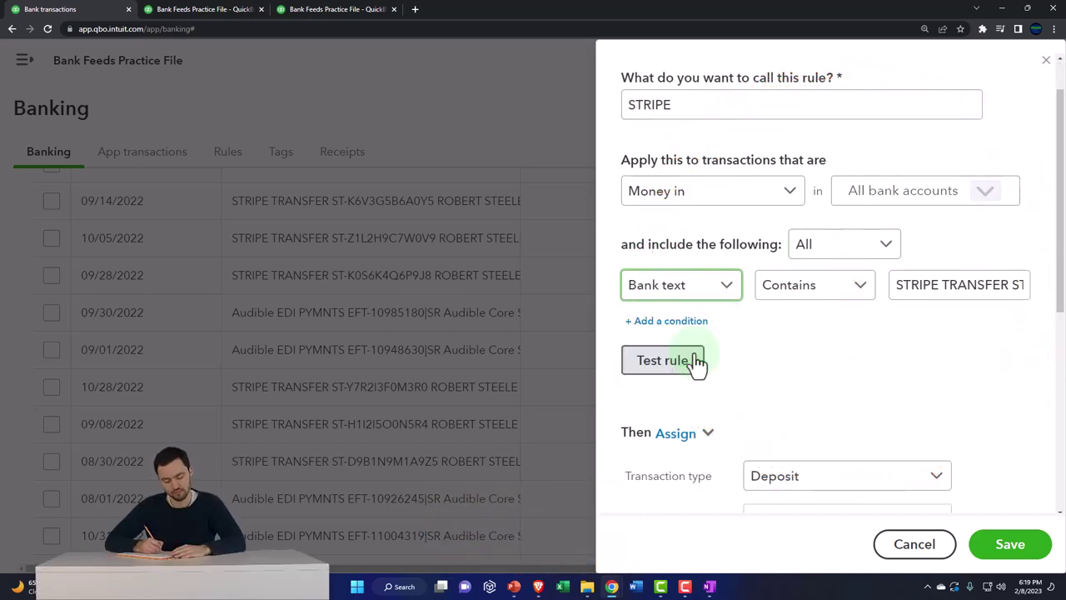
click(860, 292)
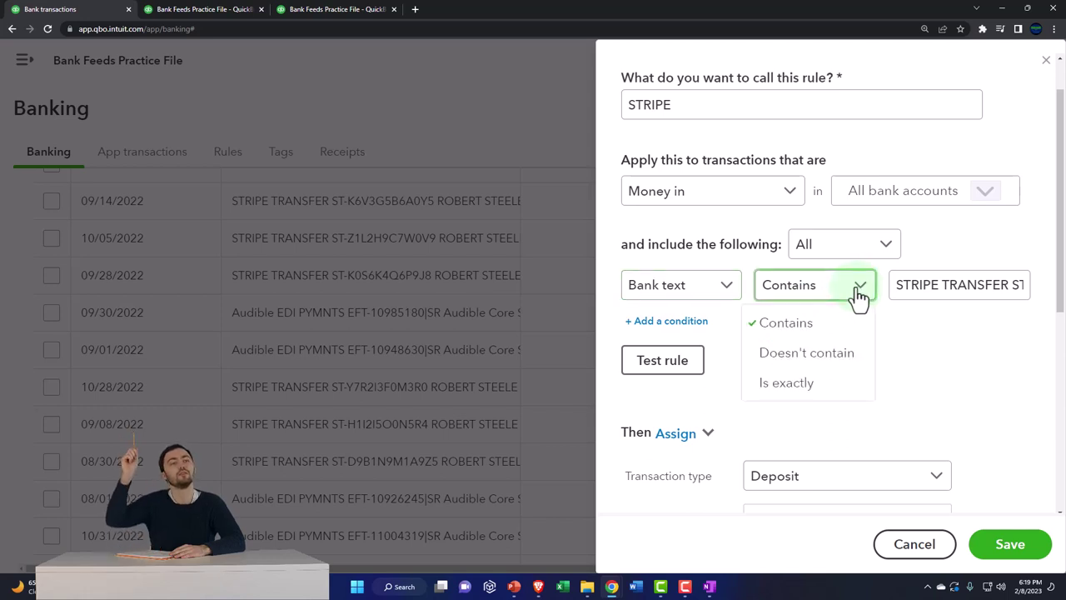
click(826, 327)
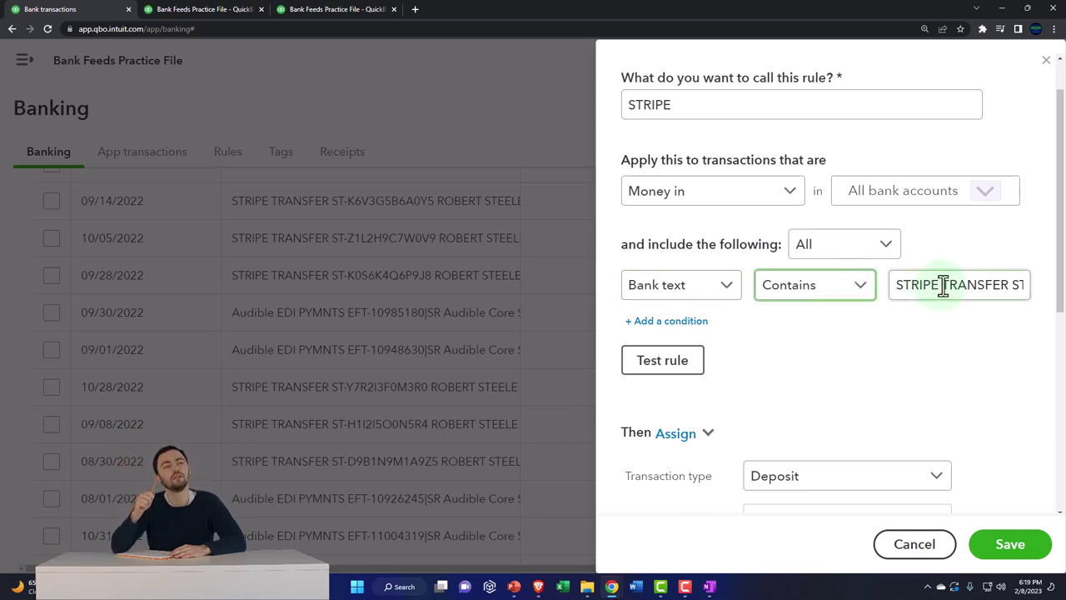
drag(946, 285, 1029, 285)
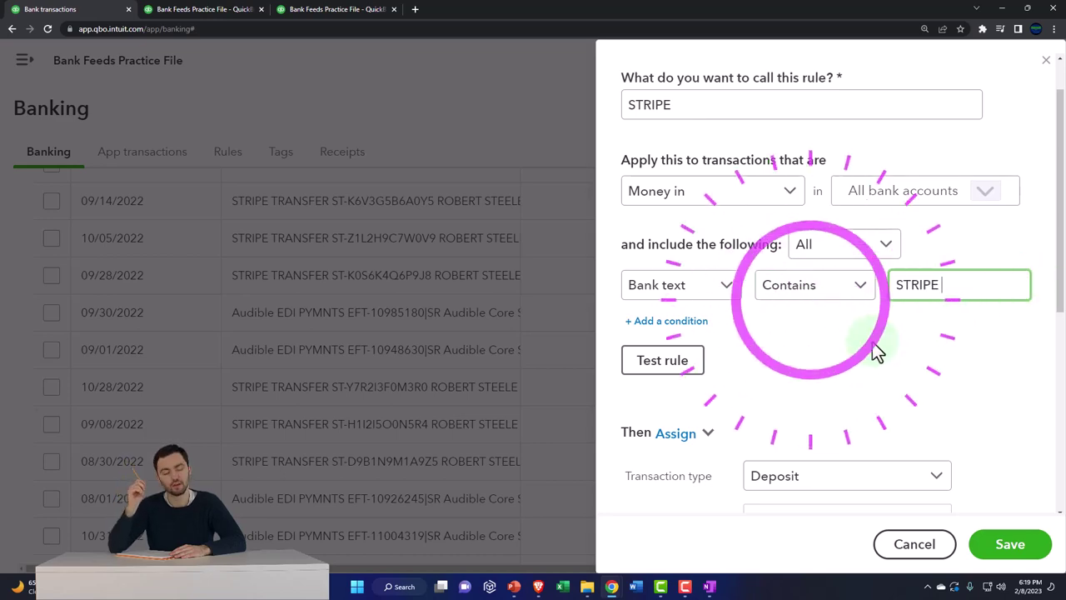
- Review the rule's Deposit type, Website Income category and STRIPE payee, and save it with Auto-add off
scroll(833, 327, down, 2)
scroll(774, 337, down, 1)
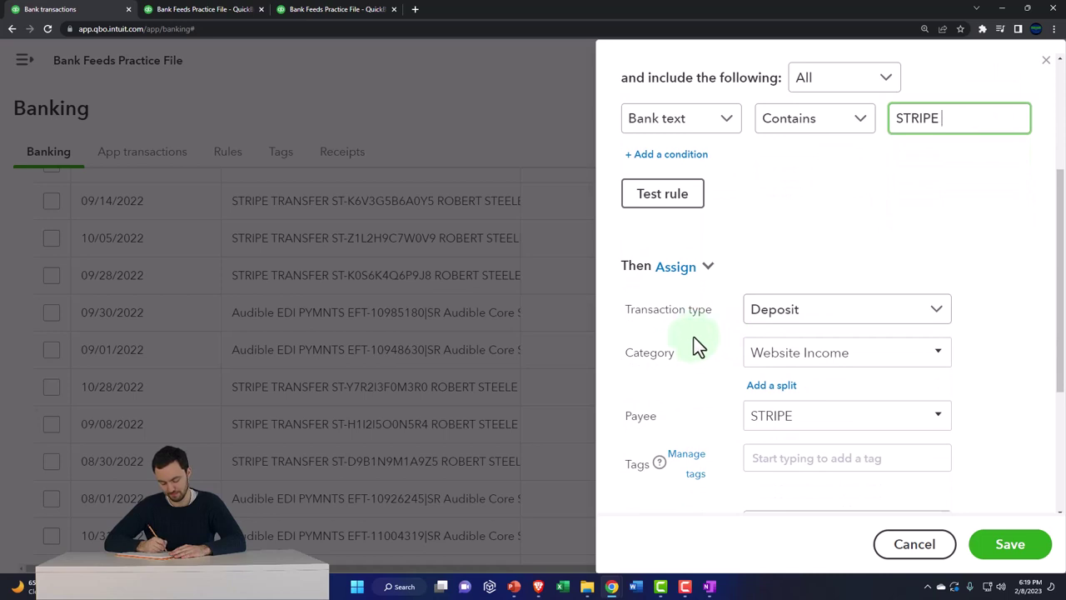
scroll(698, 345, down, 1)
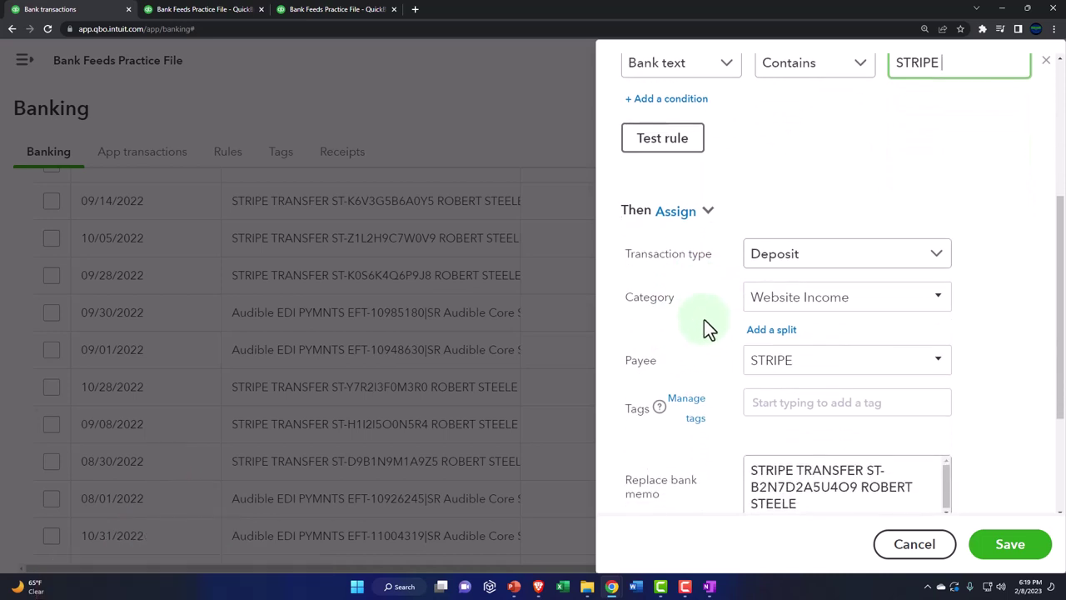
scroll(700, 322, down, 3)
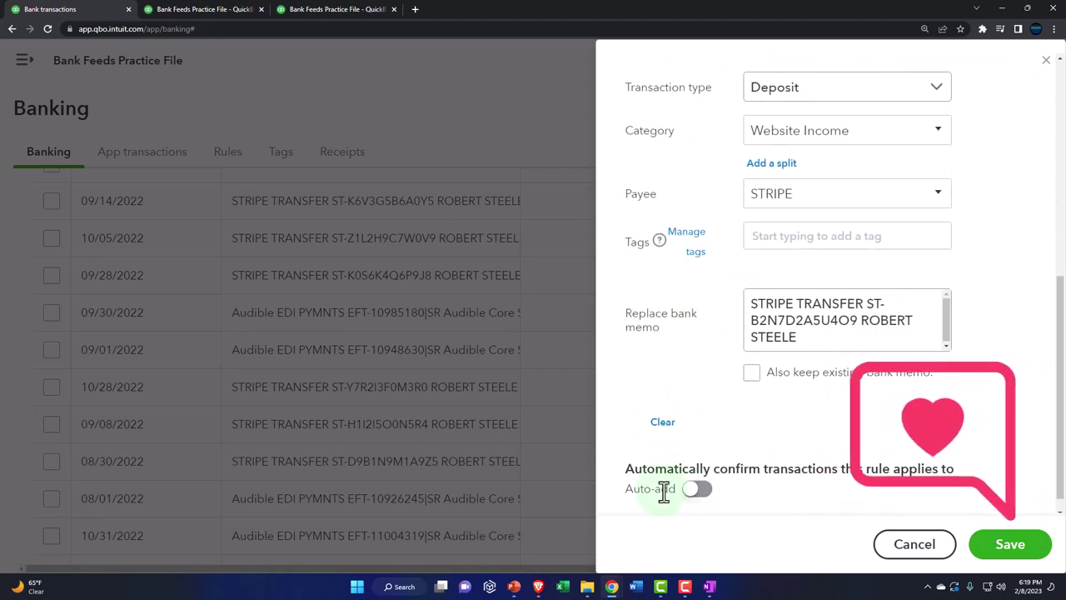
click(1000, 548)
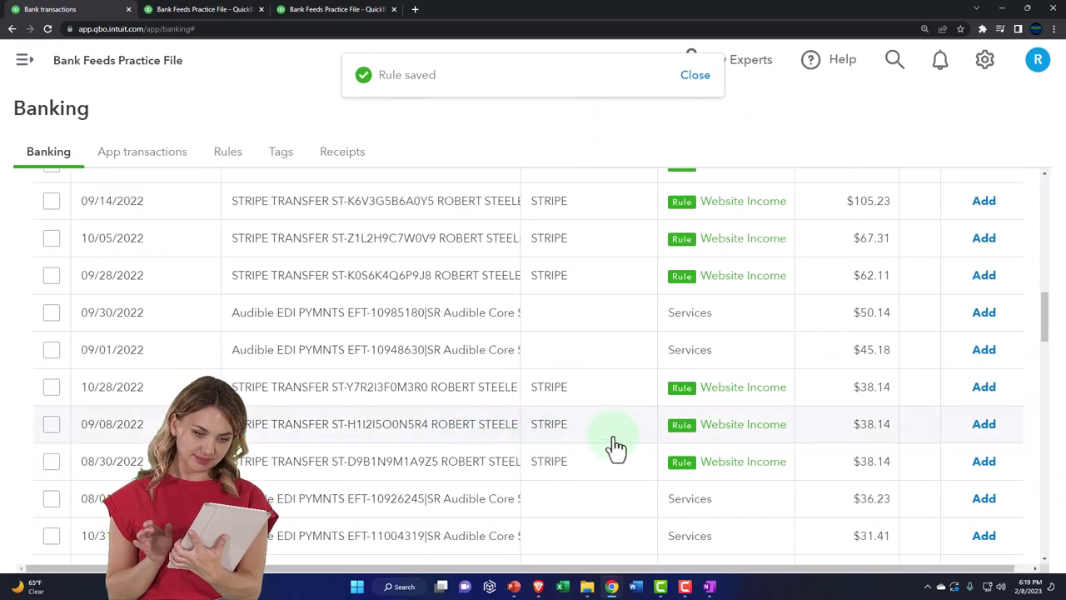
- Filter the for-review transactions to Recognized and check the Stripe deposits covered by the rule
scroll(691, 448, up, 2)
scroll(691, 448, up, 1)
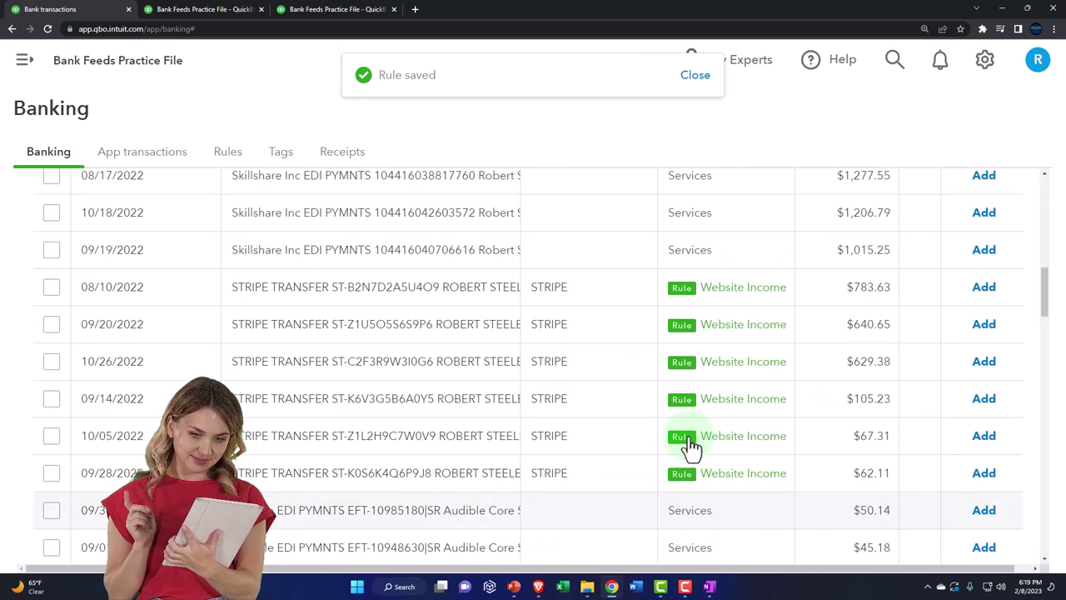
scroll(450, 441, up, 10)
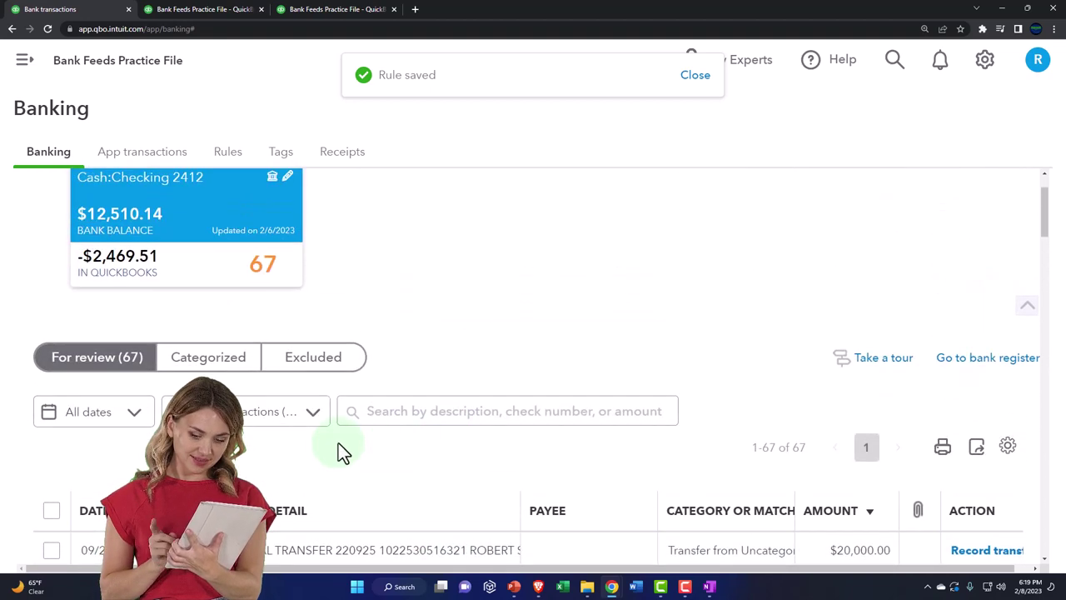
click(284, 417)
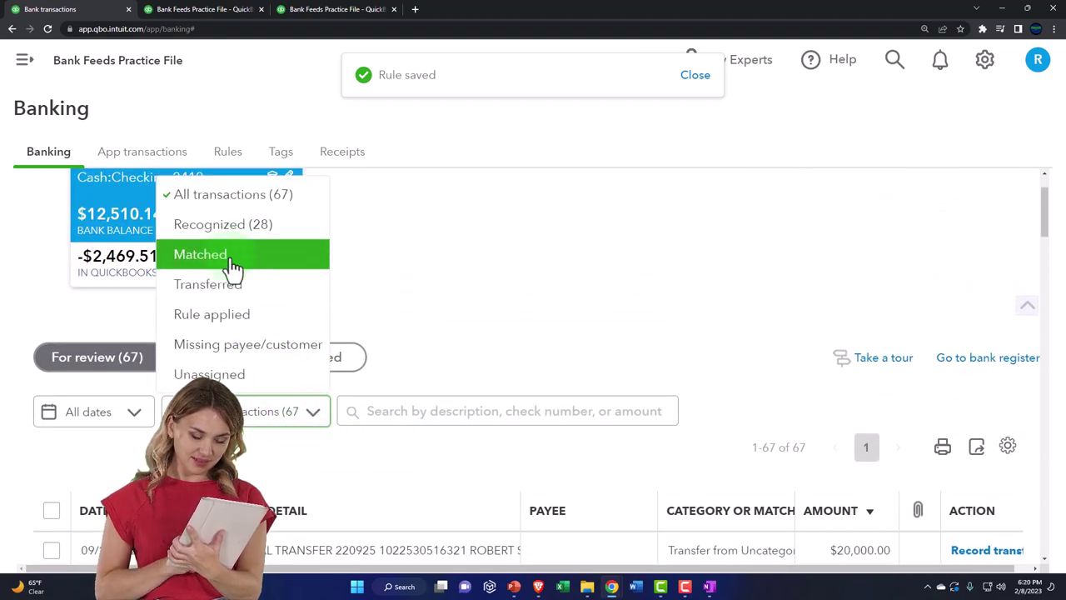
click(225, 227)
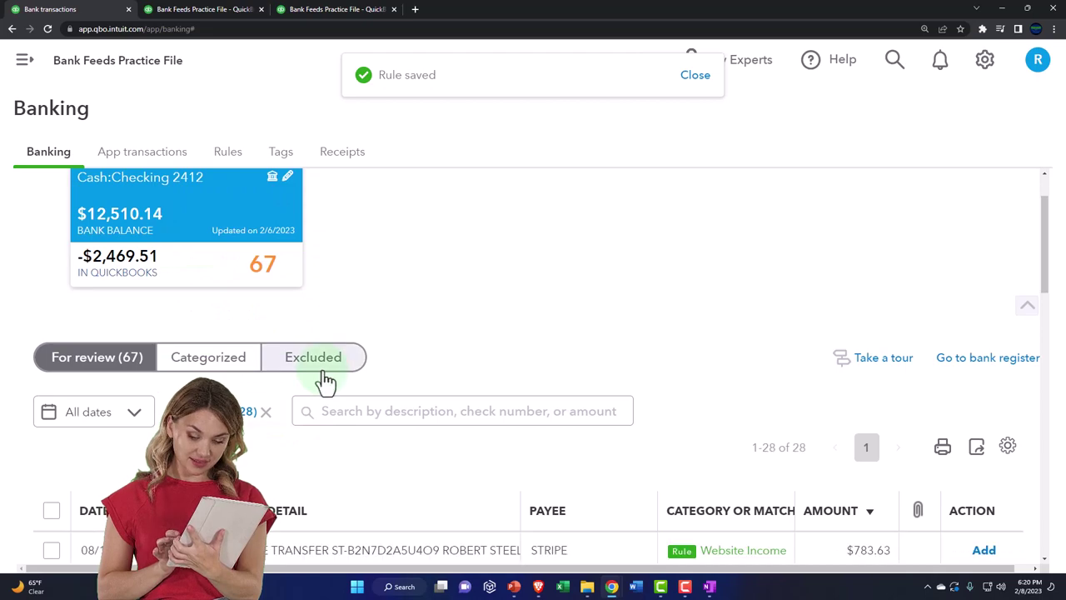
scroll(324, 379, down, 3)
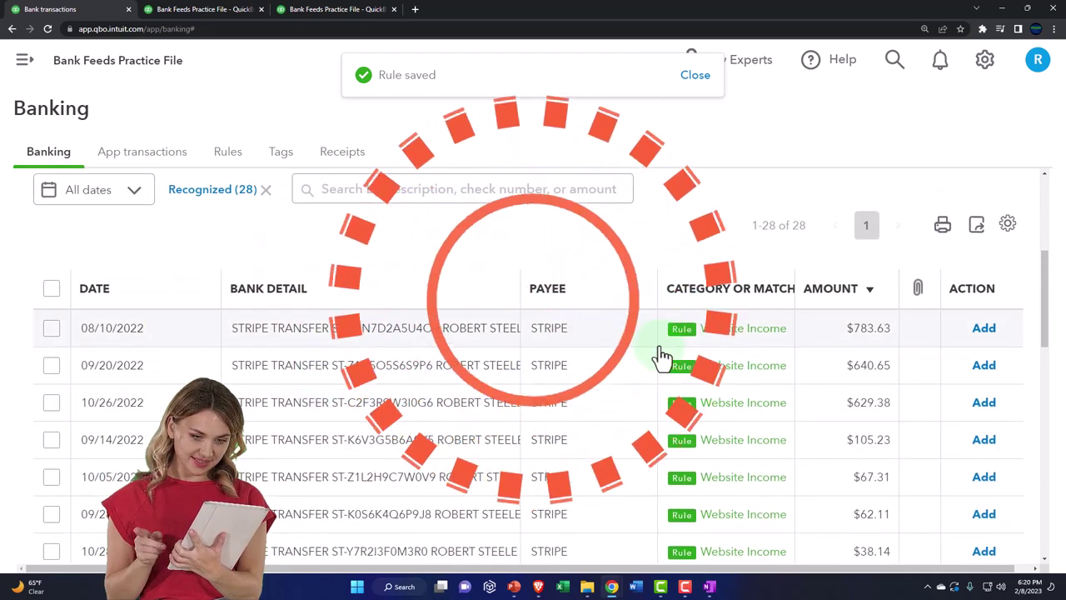
- Select all recognized STRIPE deposits, from the 08/10/2022 one for $783.63 through the 09/16/2022 one for $18.87, excluding the expense transactions
scroll(661, 357, down, 2)
scroll(661, 357, down, 4)
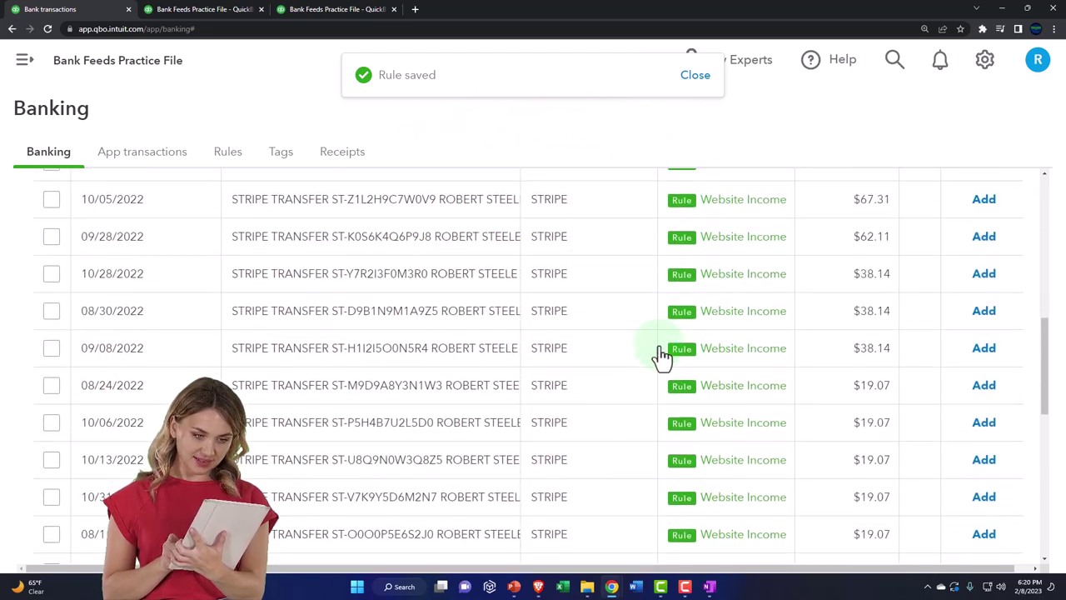
scroll(661, 356, down, 2)
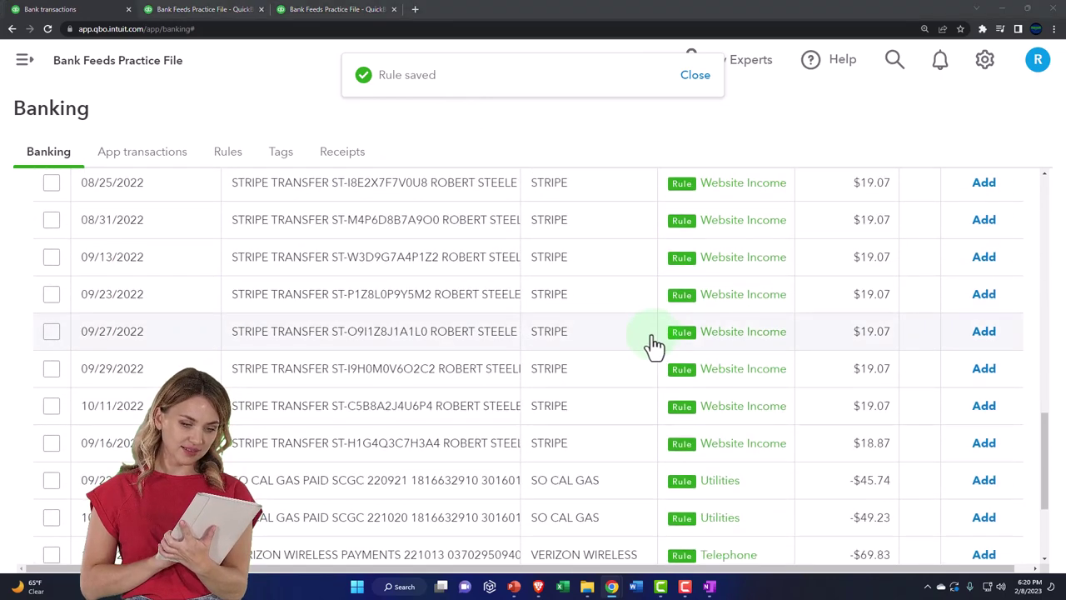
scroll(191, 369, up, 3)
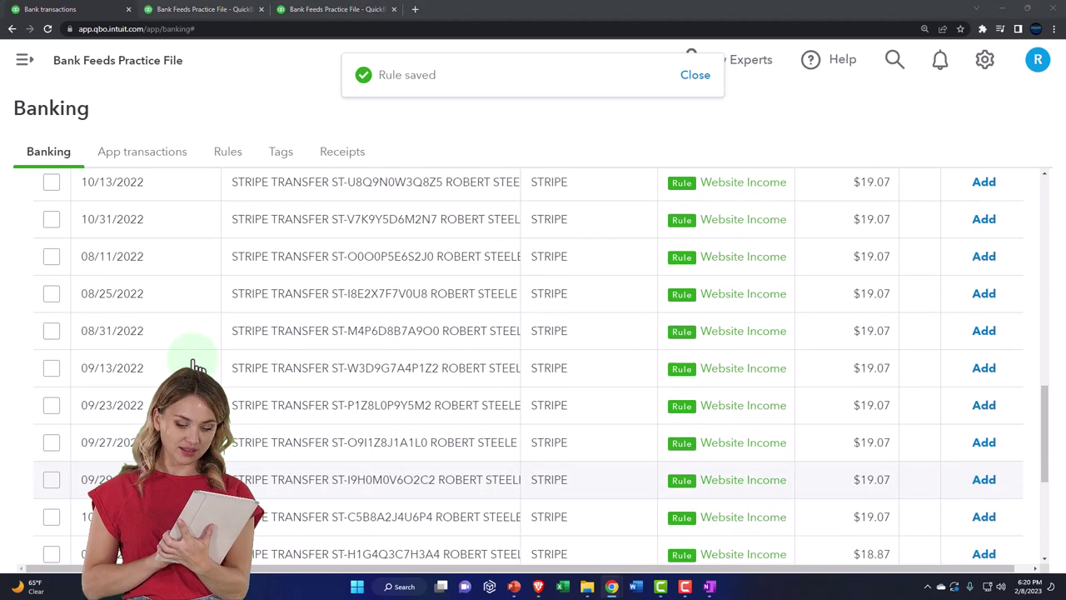
scroll(190, 369, up, 5)
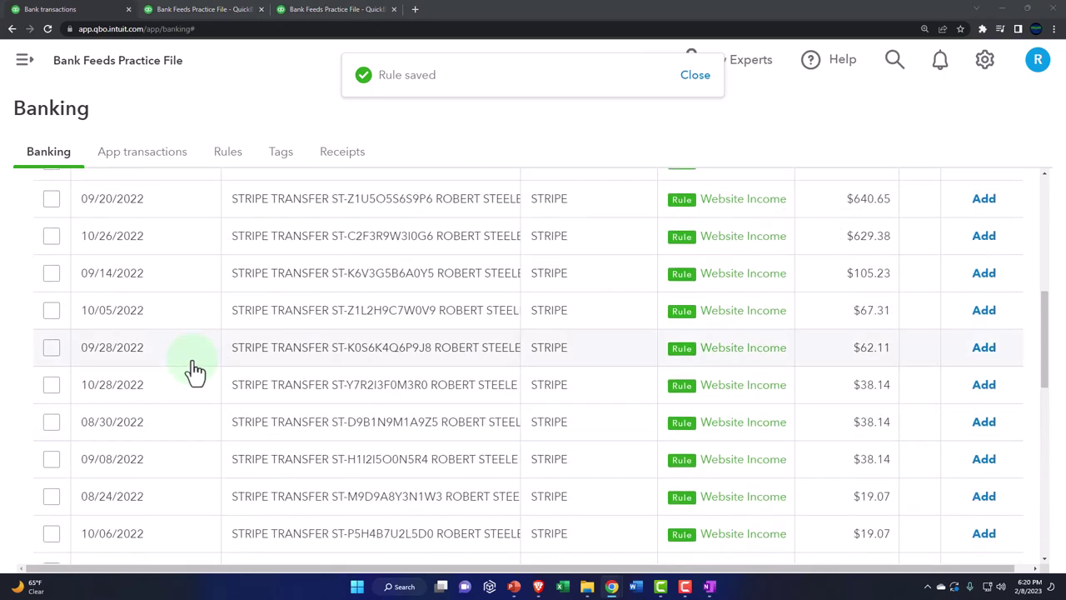
scroll(193, 370, up, 1)
click(48, 330)
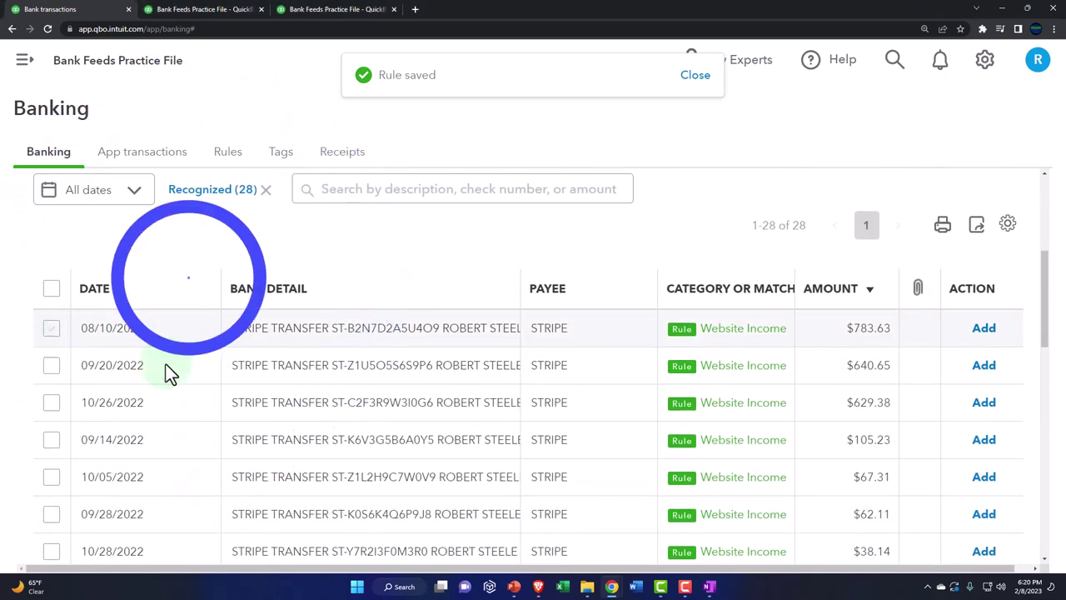
scroll(234, 406, down, 5)
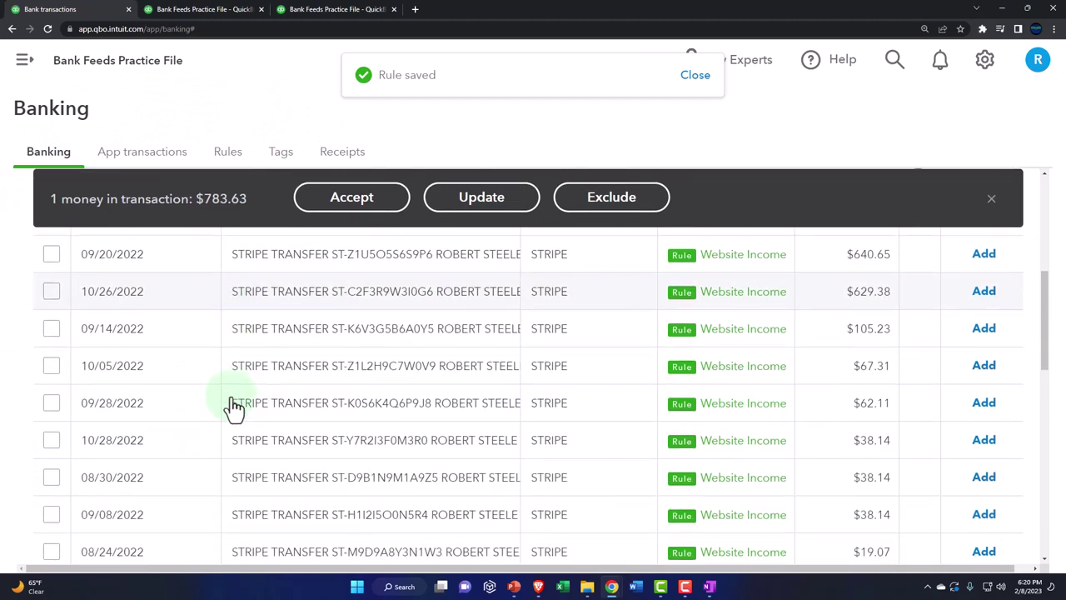
scroll(234, 406, down, 4)
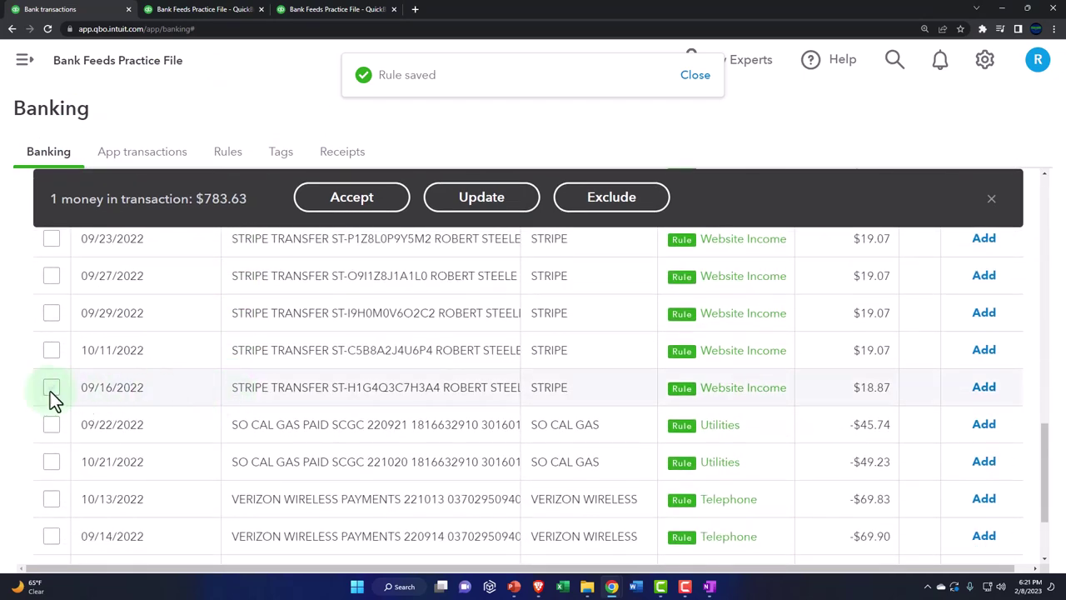
shift+click(54, 390)
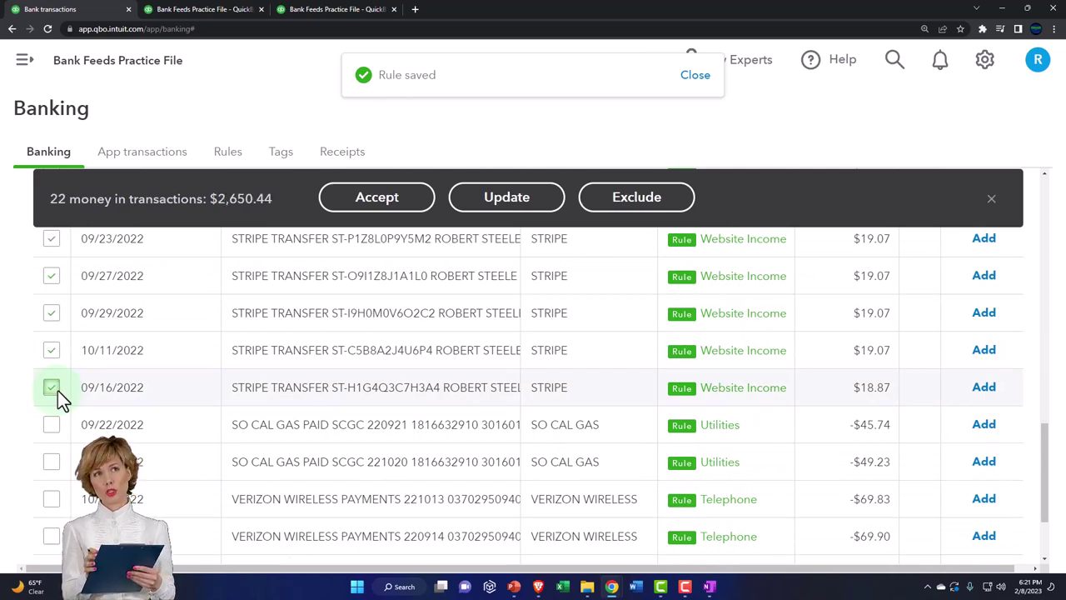
- Check that only the STRIPE deposits are selected and accept them in bulk
scroll(58, 390, down, 3)
scroll(57, 390, up, 1)
scroll(58, 398, up, 2)
scroll(57, 399, up, 1)
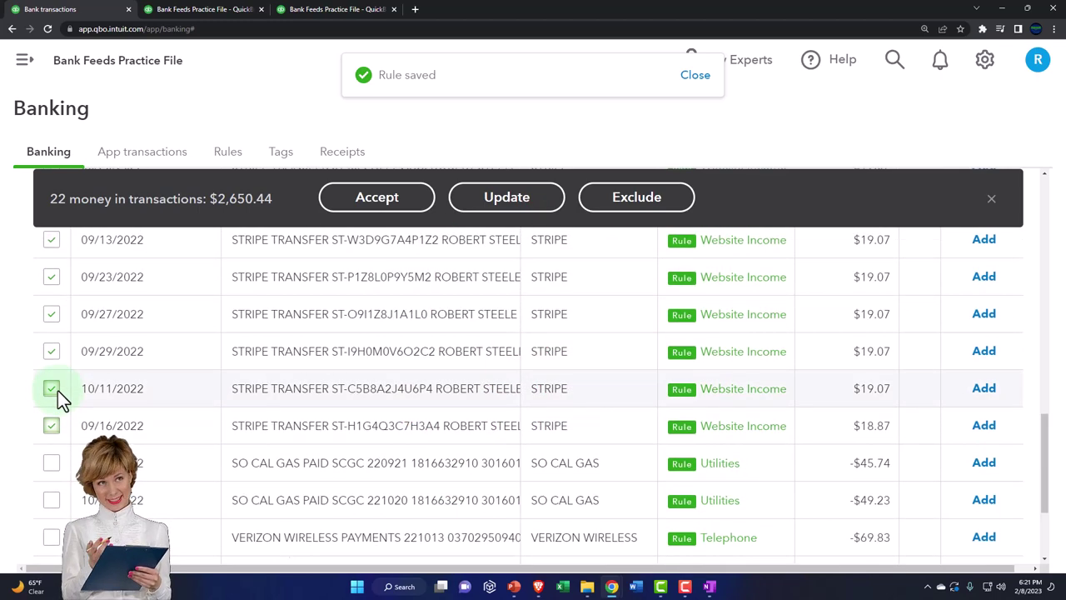
scroll(60, 398, up, 8)
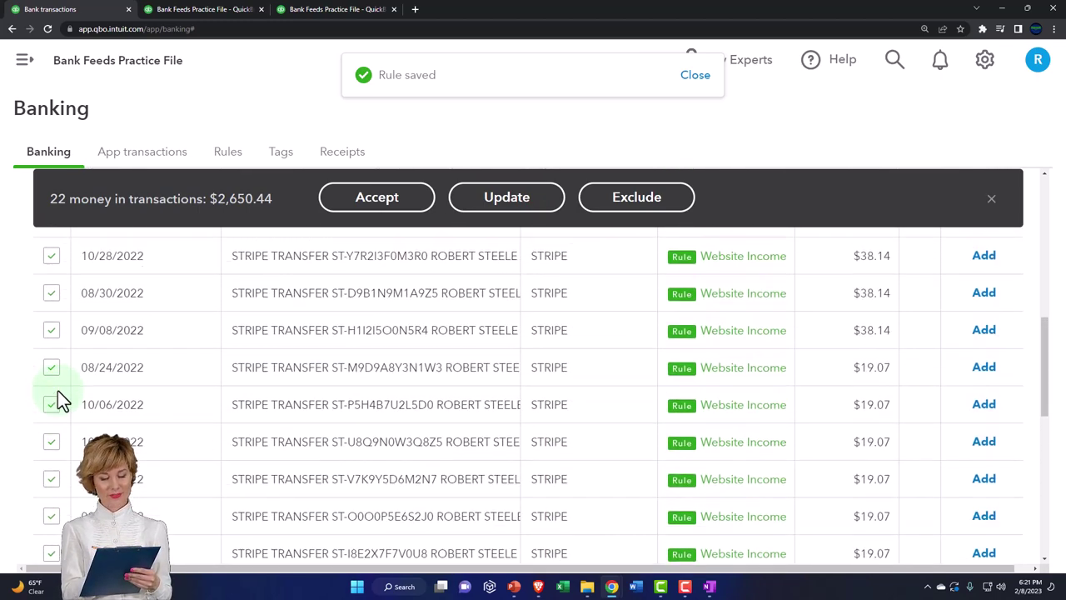
scroll(60, 400, up, 5)
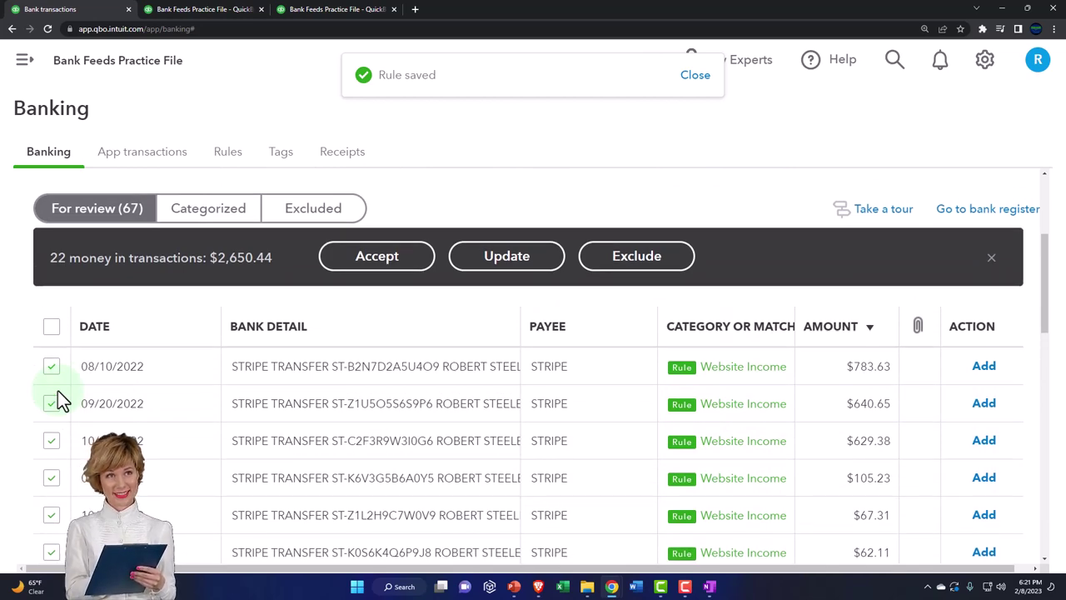
click(374, 269)
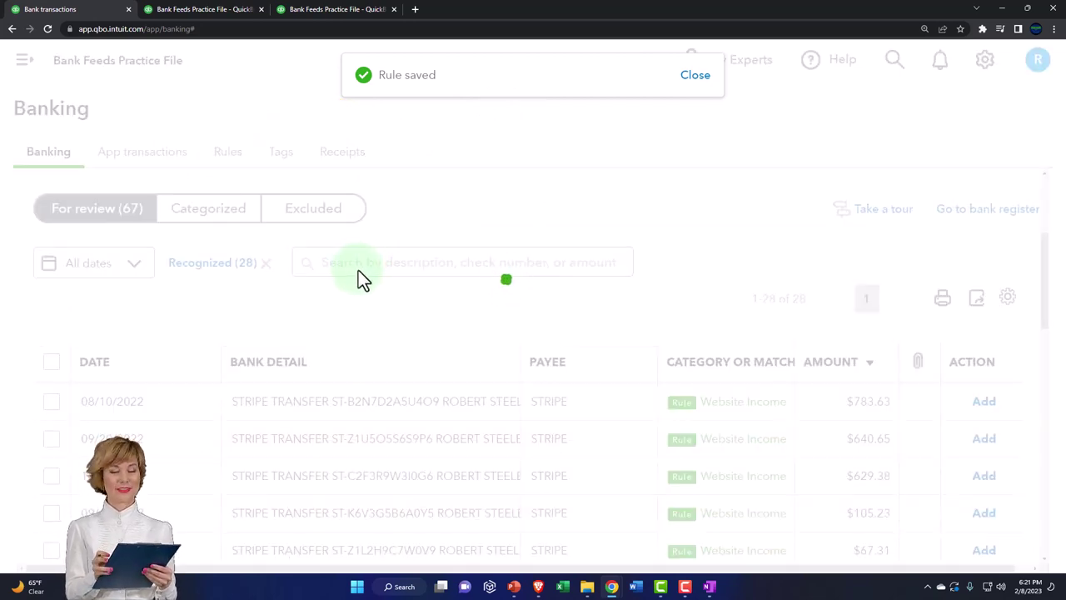
- Open the Checking 2412 transaction detail from the Balance Sheet and inspect the 08/10/2022 STRIPE deposit form, leaving it unchanged
click(215, 21)
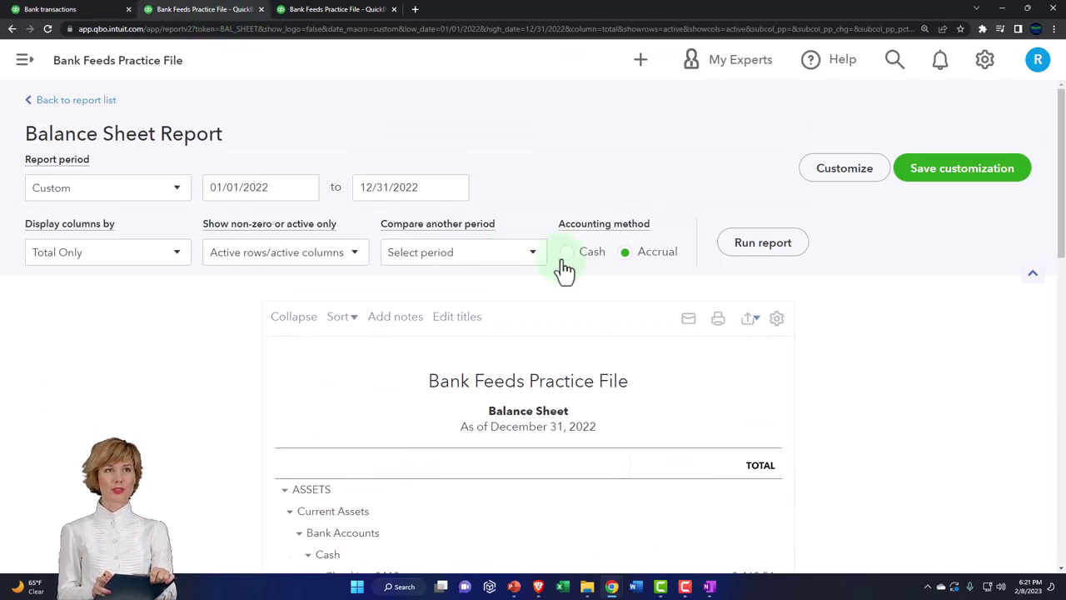
scroll(783, 308, down, 4)
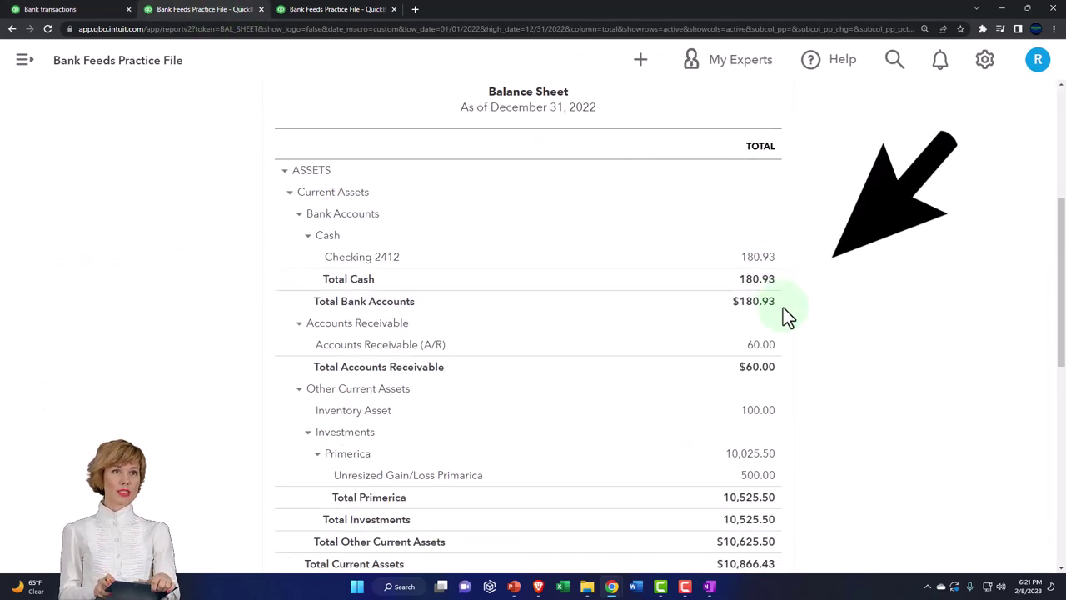
click(763, 260)
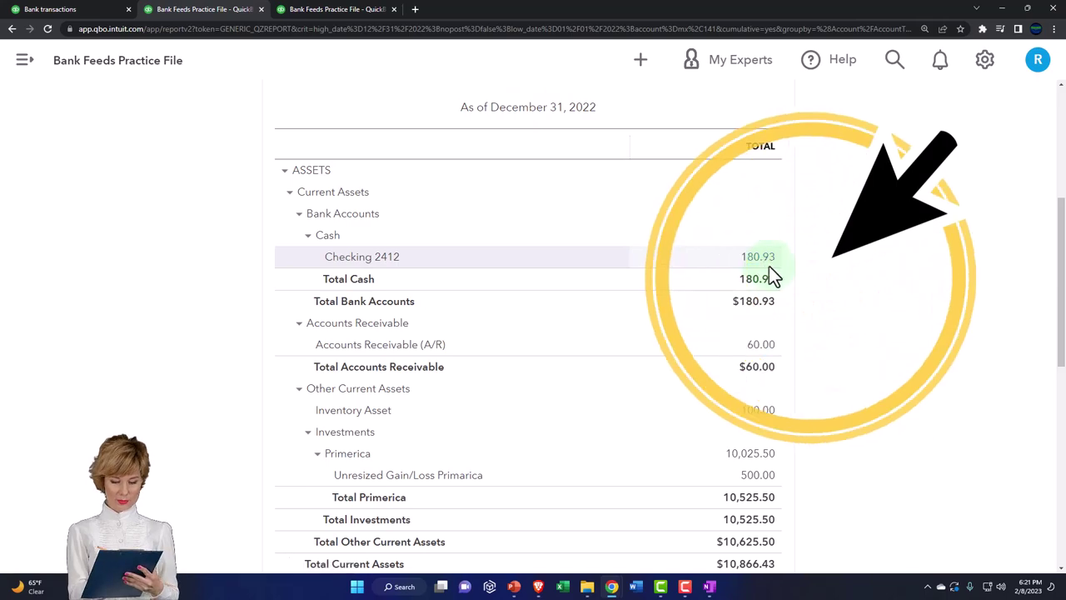
key(ctrl+minus)
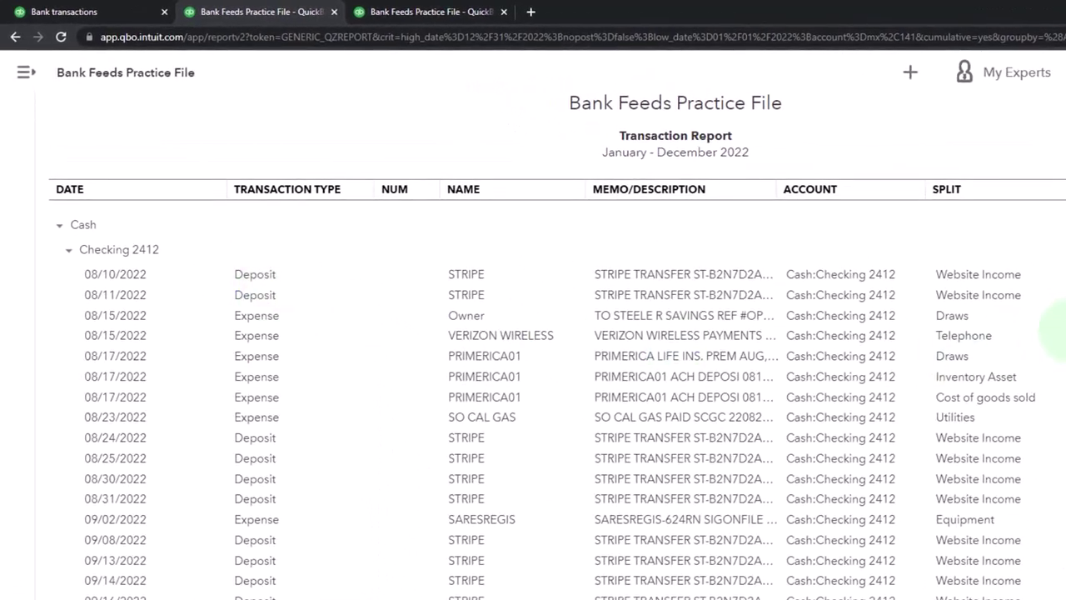
click(995, 296)
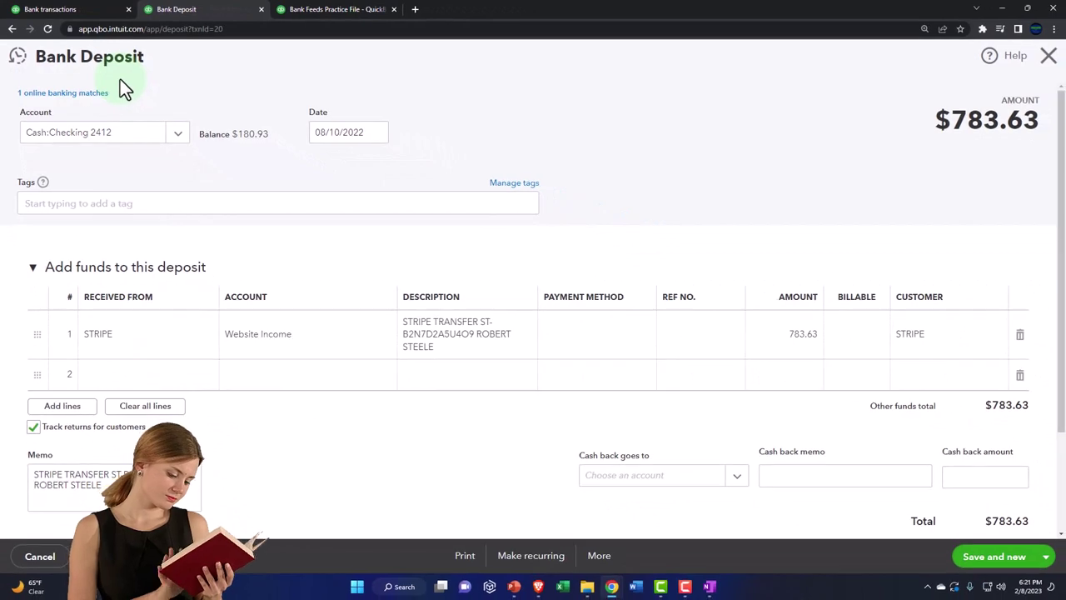
click(1049, 58)
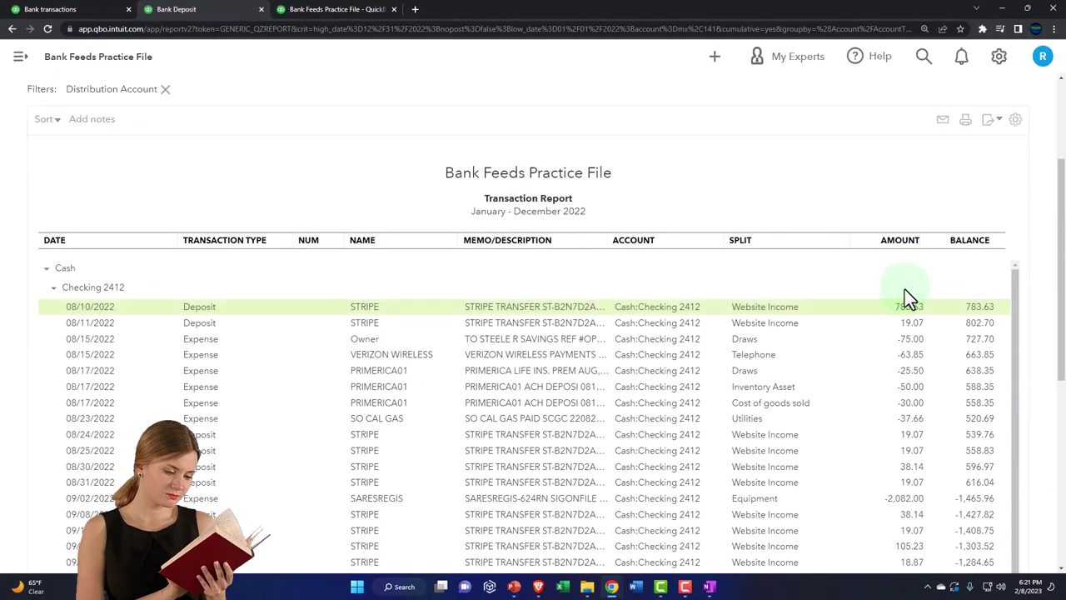
- Customize the Checking 2412 transaction report with a Transaction Type filter of Deposit and run it
scroll(874, 360, up, 5)
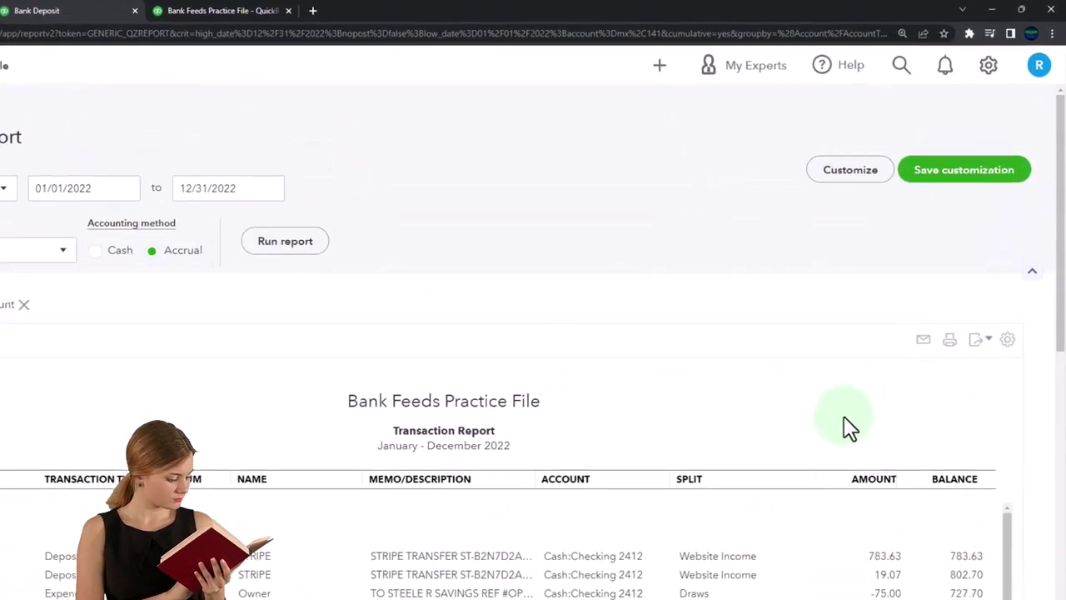
click(815, 200)
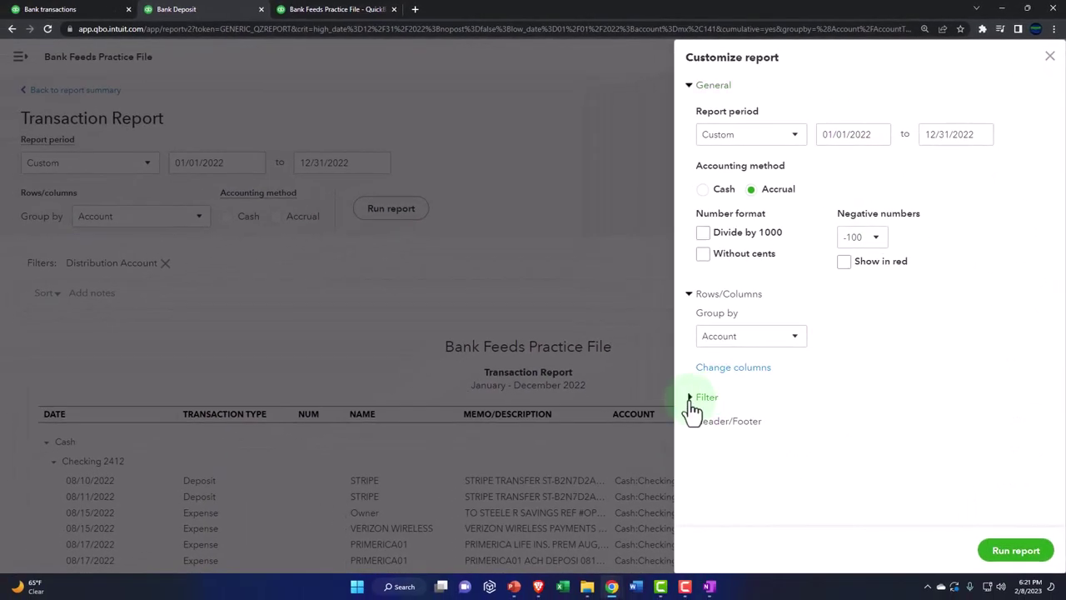
click(691, 400)
scroll(799, 358, down, 2)
click(962, 302)
scroll(942, 372, down, 3)
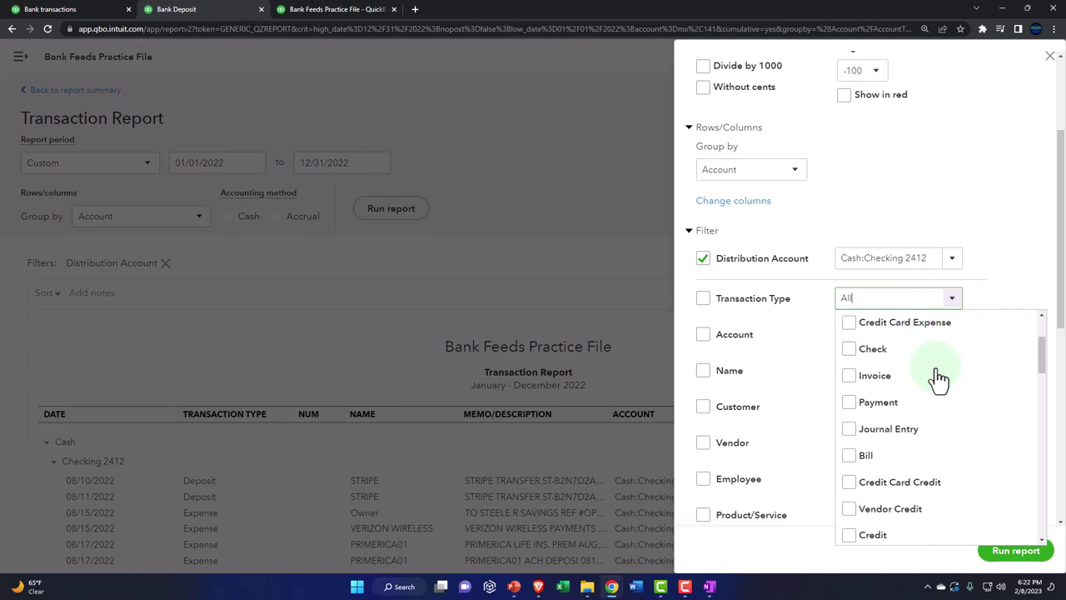
scroll(916, 391, down, 5)
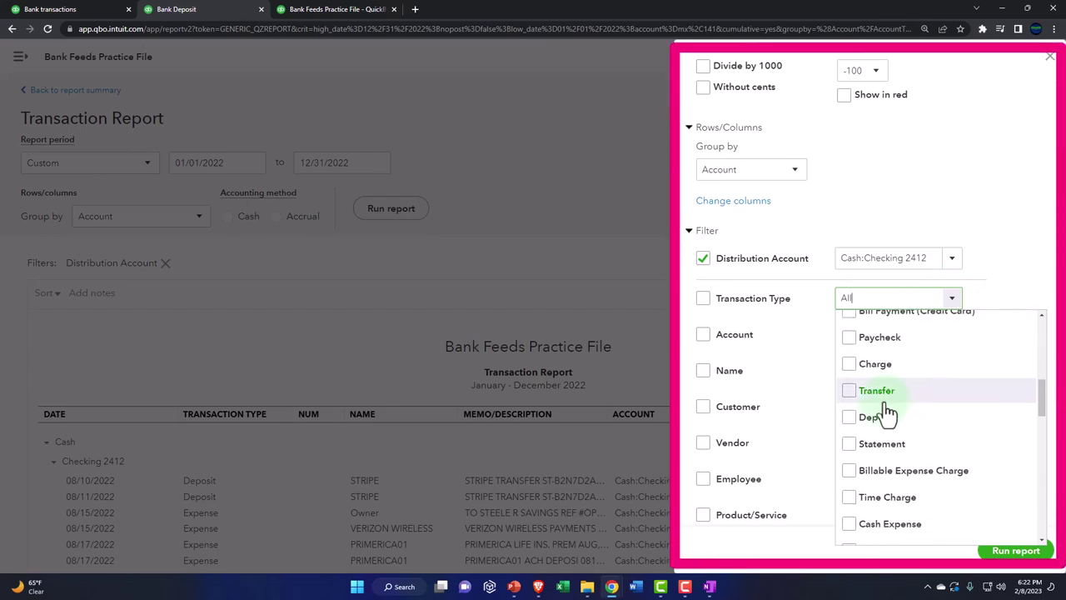
click(849, 418)
click(1014, 554)
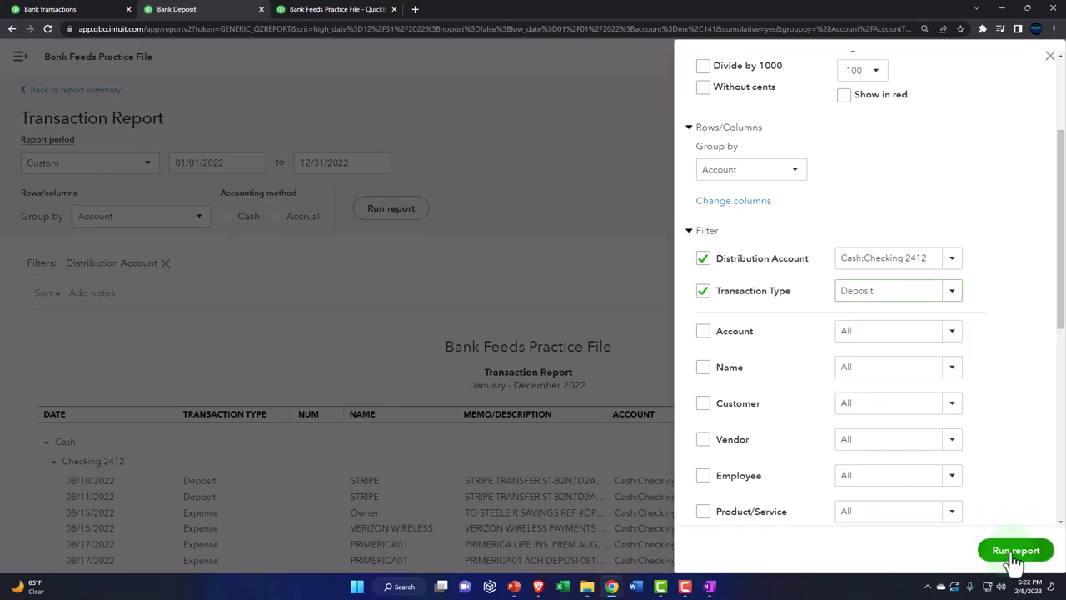
- Review the filtered STRIPE deposits in the transaction report and return to the Balance Sheet summary
scroll(609, 397, down, 2)
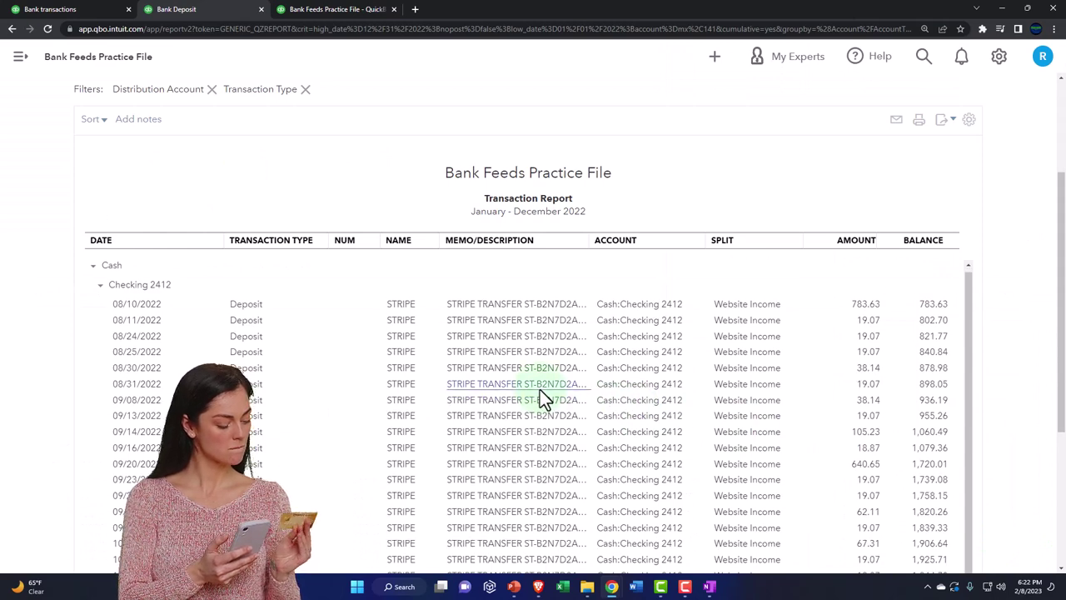
scroll(540, 391, down, 3)
scroll(225, 359, up, 5)
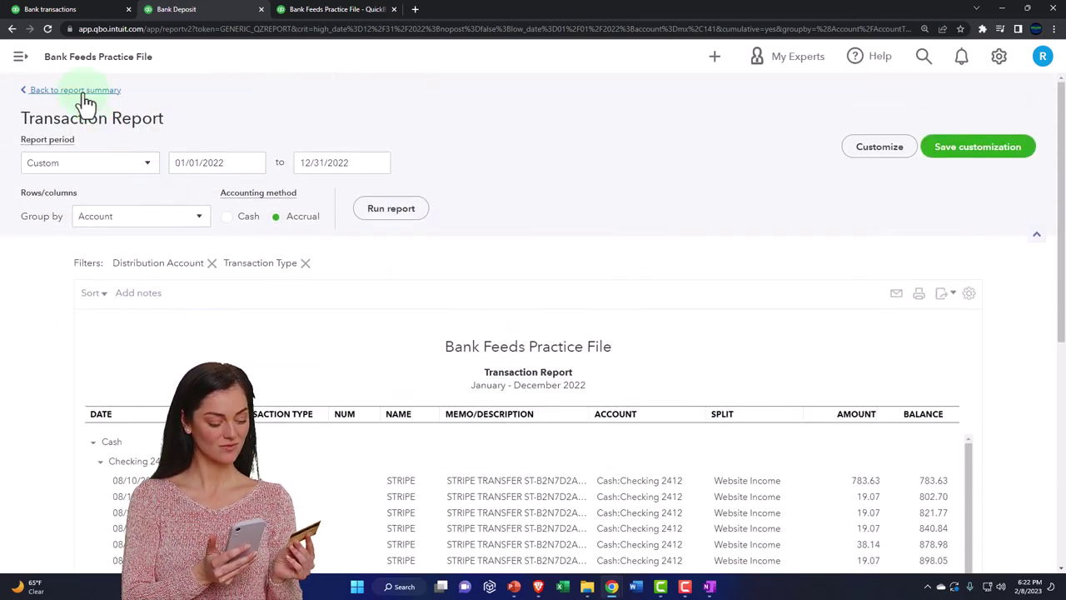
click(87, 91)
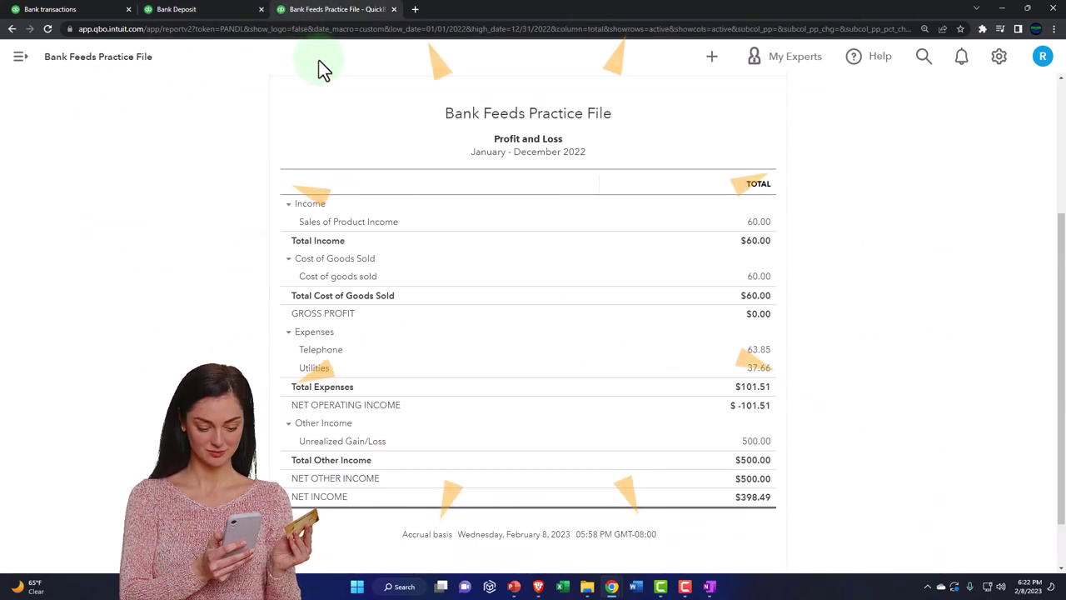
- Rerun the 2022 Profit and Loss report and examine the Website Income line under Income
scroll(766, 167, up, 3)
click(650, 210)
scroll(680, 375, down, 3)
key(ctrl+plus)
key(ctrl+plus)
key(ctrl+plus)
key(ctrl+plus)
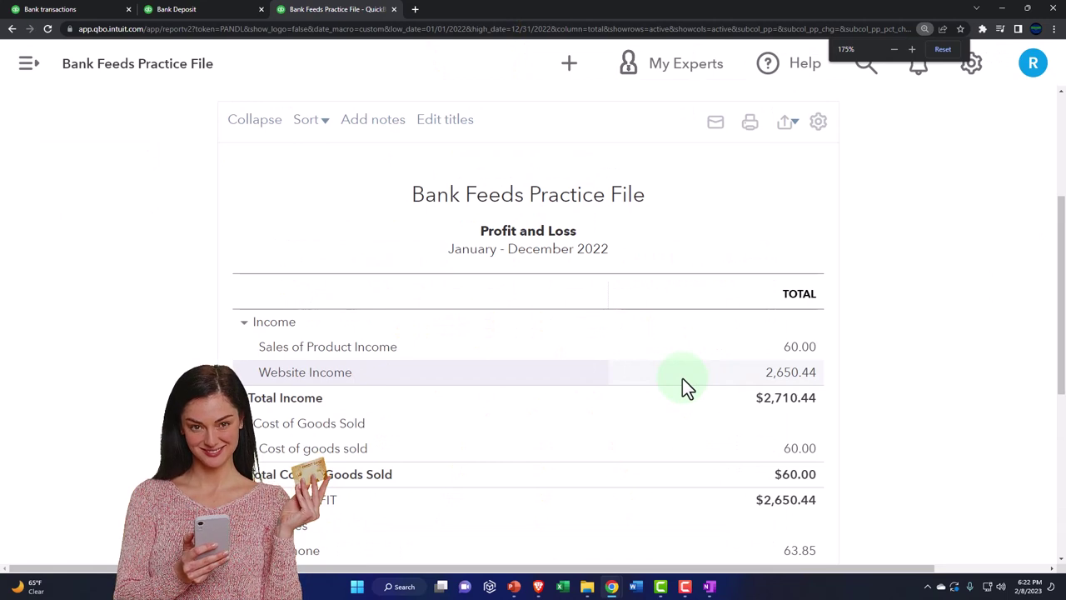
key(ctrl+plus)
scroll(500, 400, down, 1)
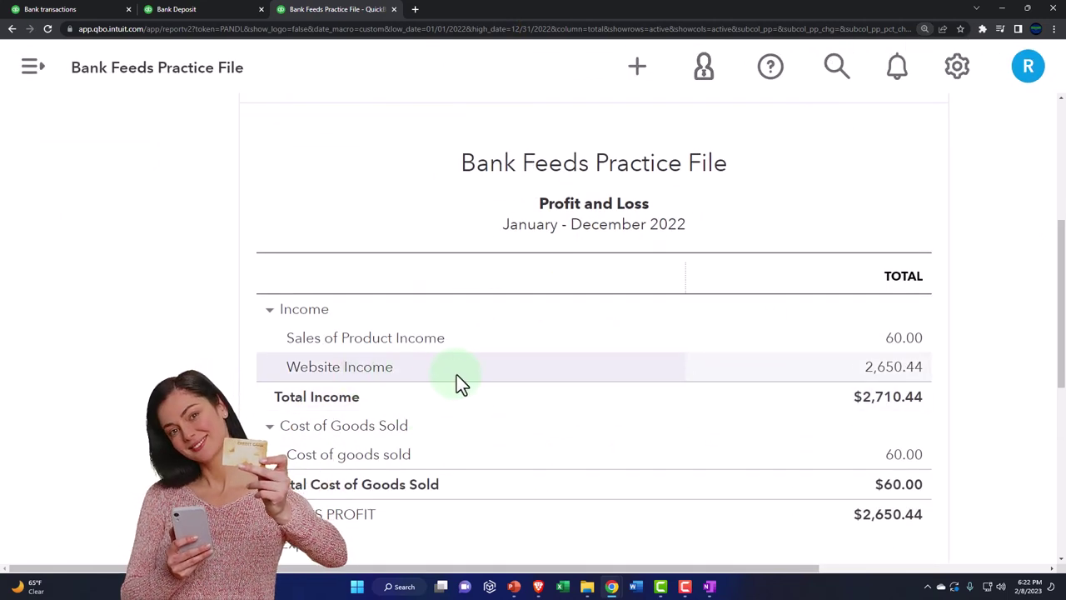
- Open the Website Income transaction detail from the Profit and Loss report and review its deposits and total
click(890, 375)
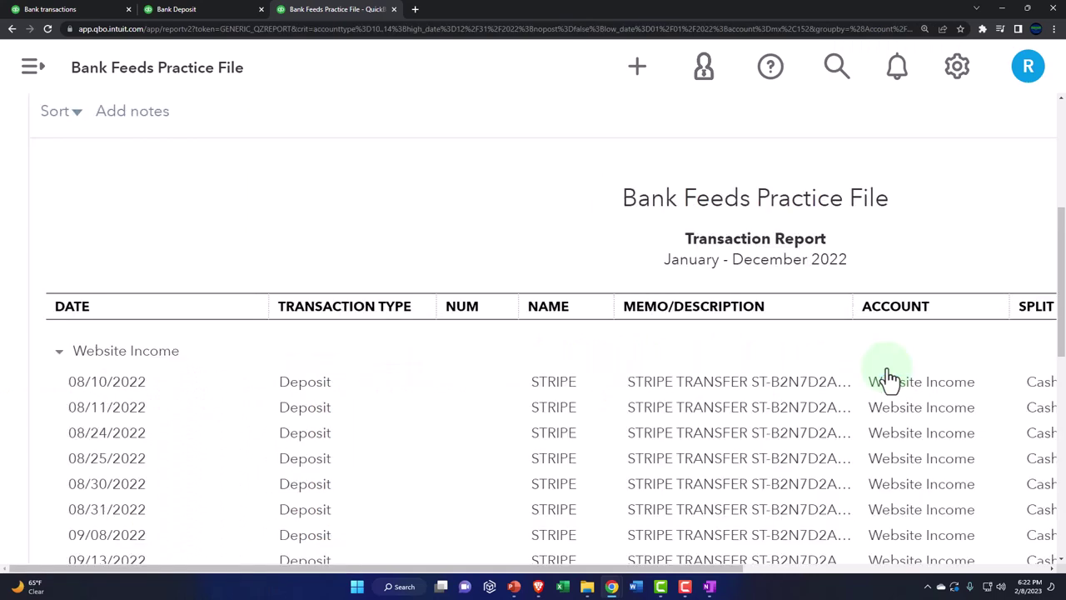
key(ctrl+minus)
key(ctrl+minus)
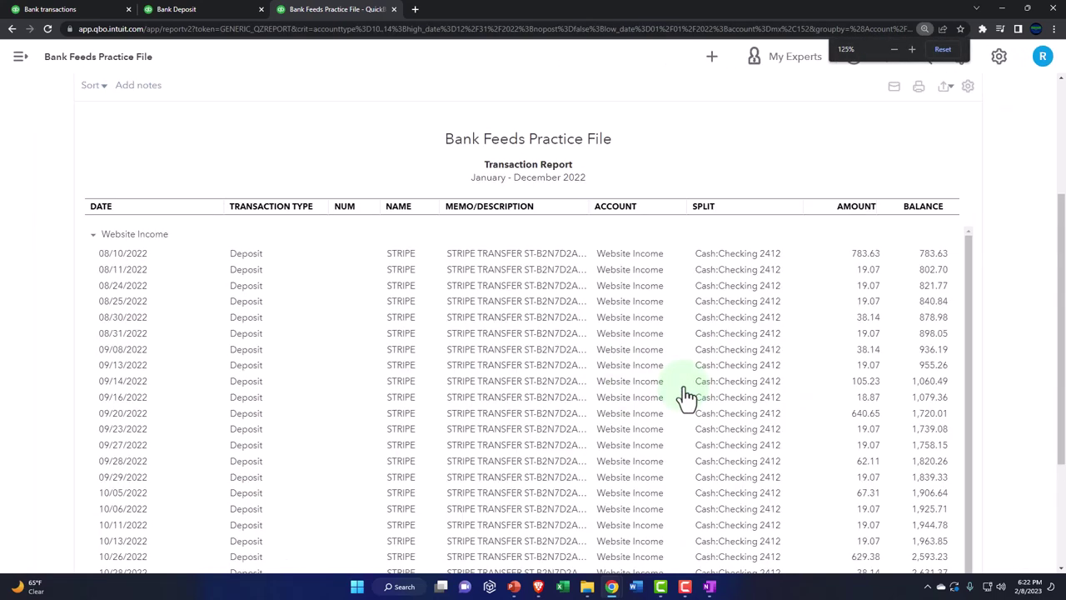
scroll(479, 438, down, 3)
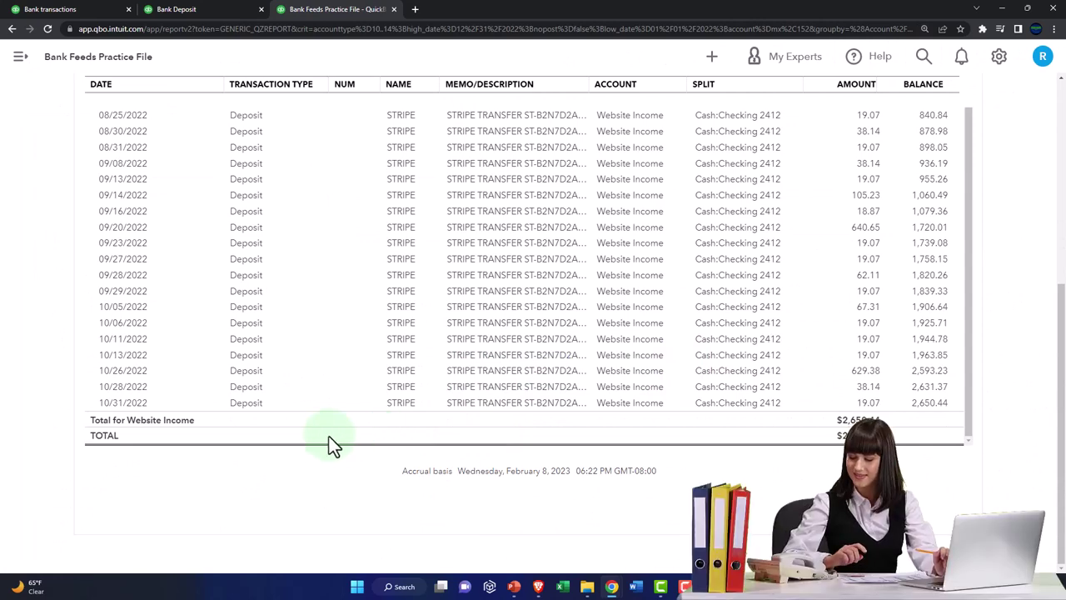
scroll(298, 398, up, 5)
scroll(297, 400, up, 1)
scroll(392, 350, up, 3)
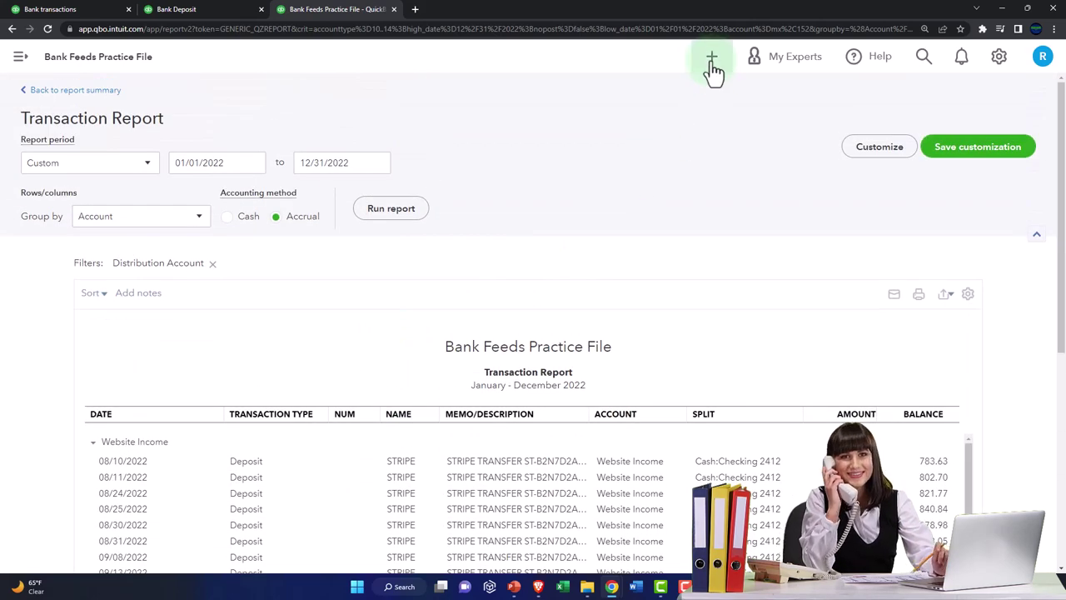
- Look over the forms available for new transactions, including Bank deposit, and return to the Profit and Loss summary
click(711, 57)
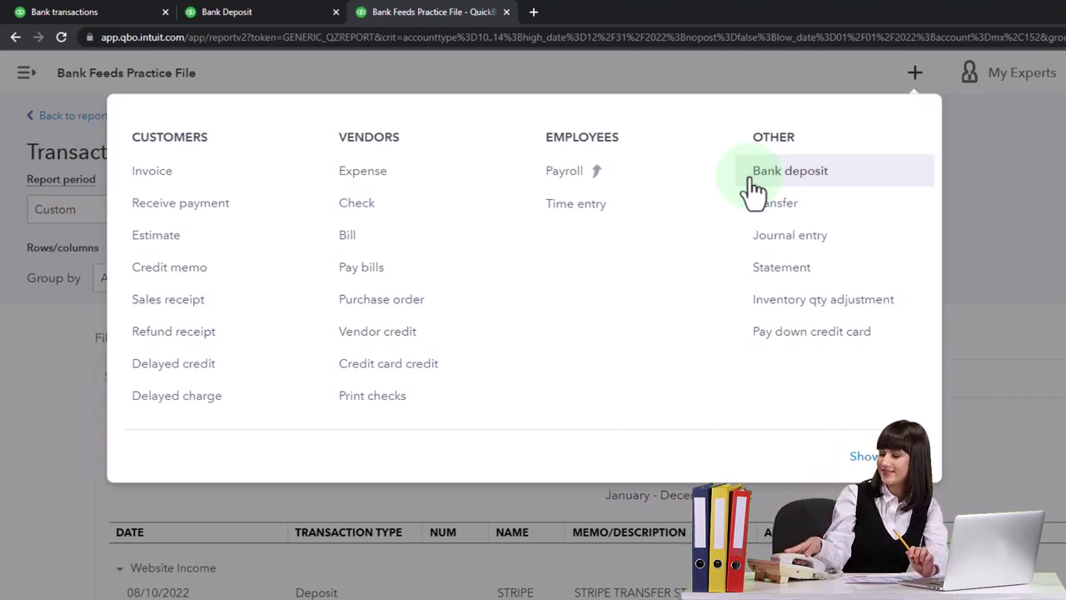
click(1009, 321)
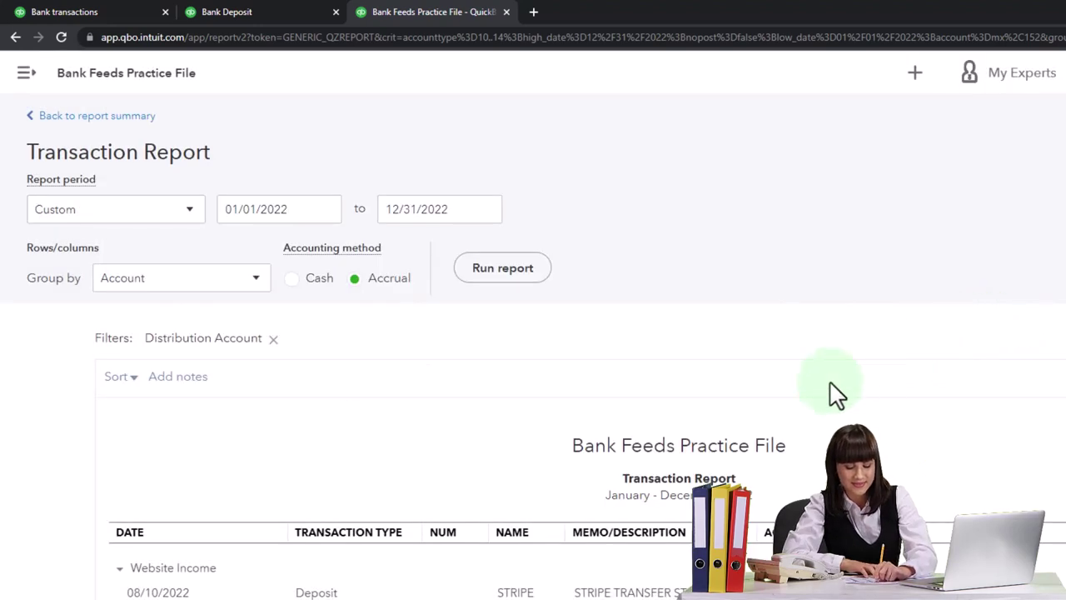
click(50, 116)
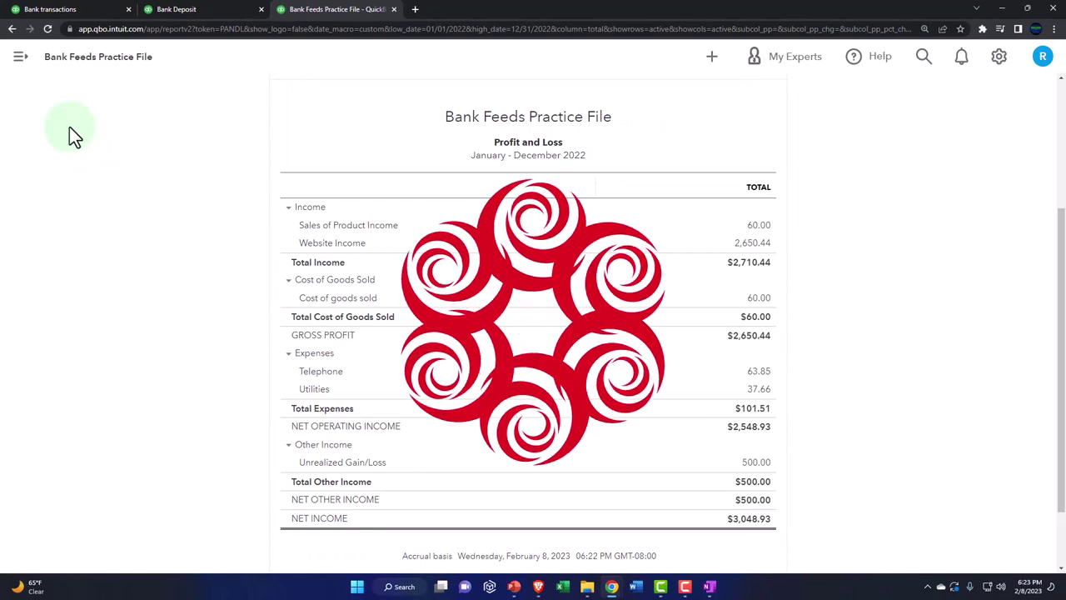
- Open the STRIPE customer record from the Sales customer list and review its transaction list
key(ctrl+plus)
key(ctrl+plus)
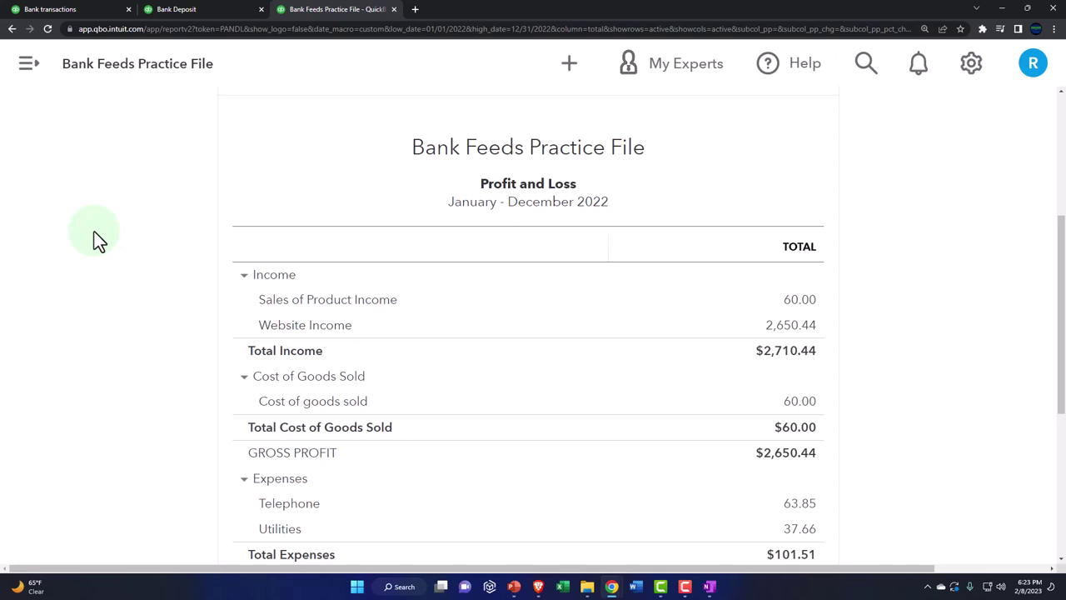
click(84, 11)
key(ctrl+minus)
key(ctrl+minus)
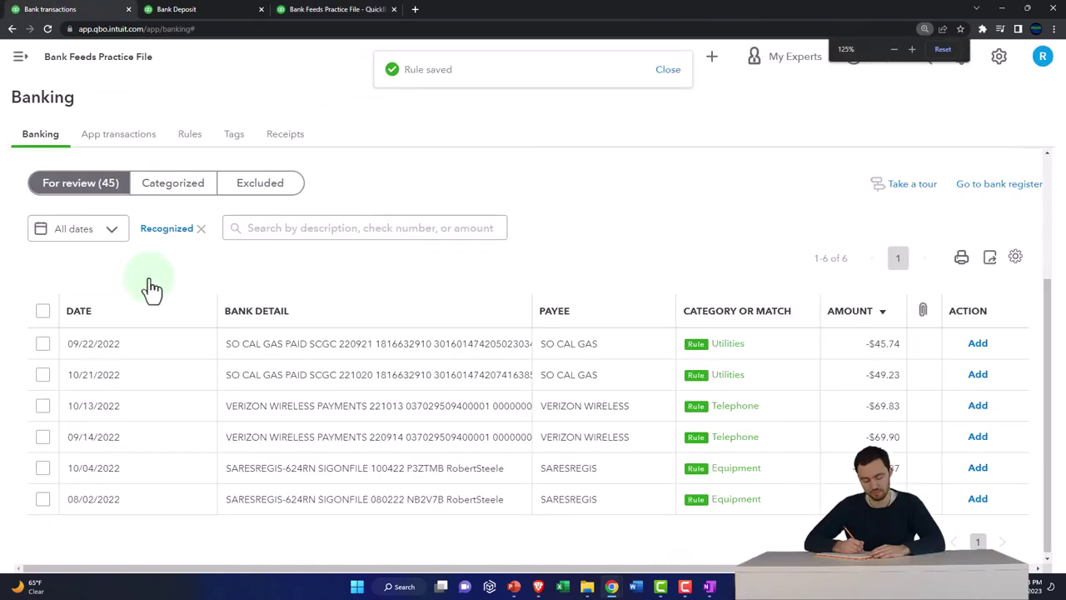
click(20, 60)
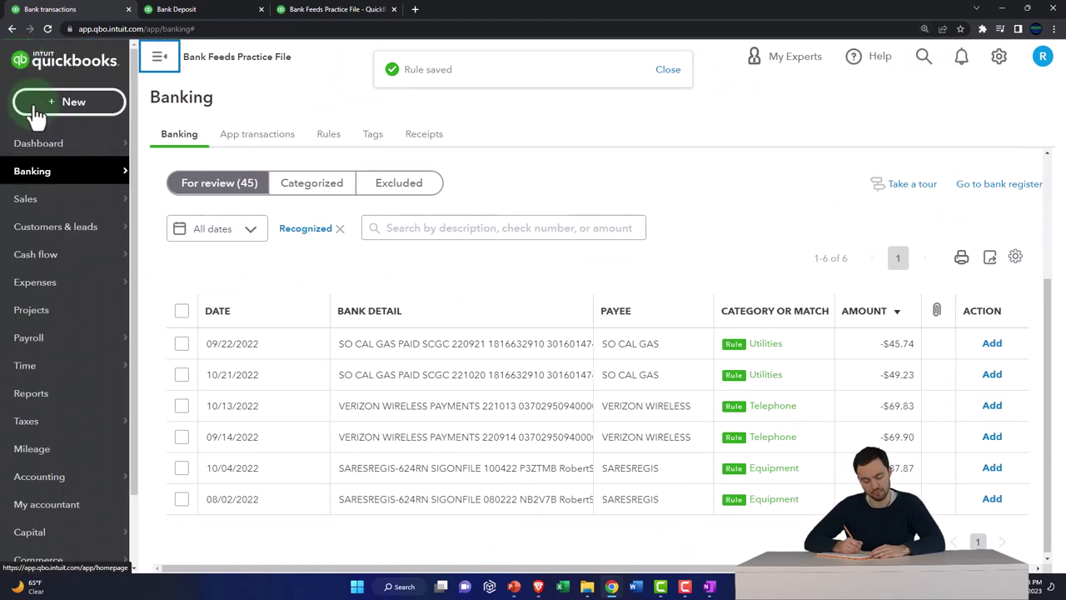
click(30, 209)
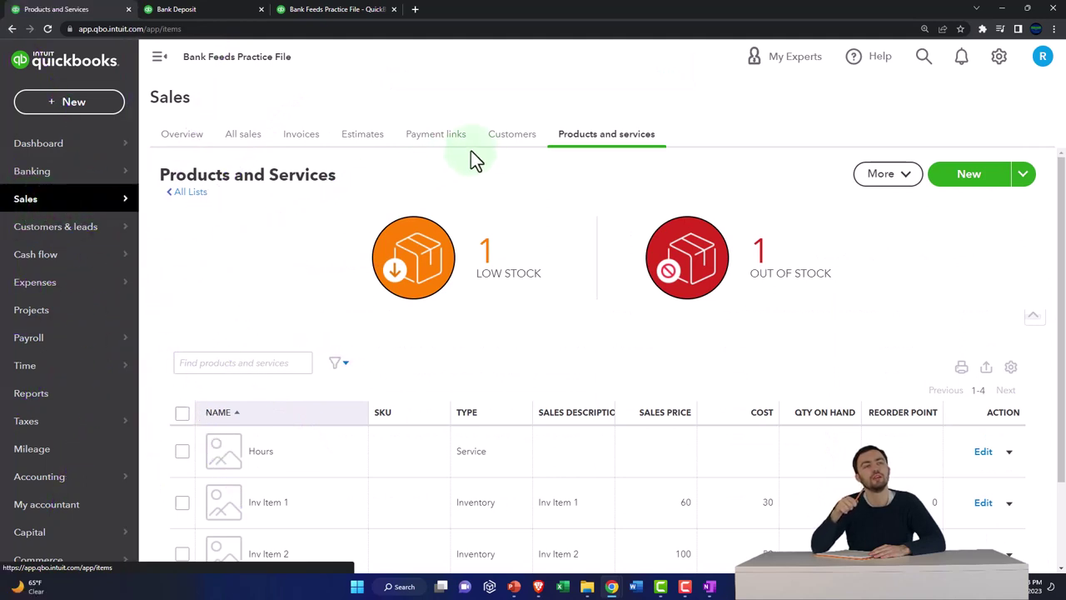
click(497, 144)
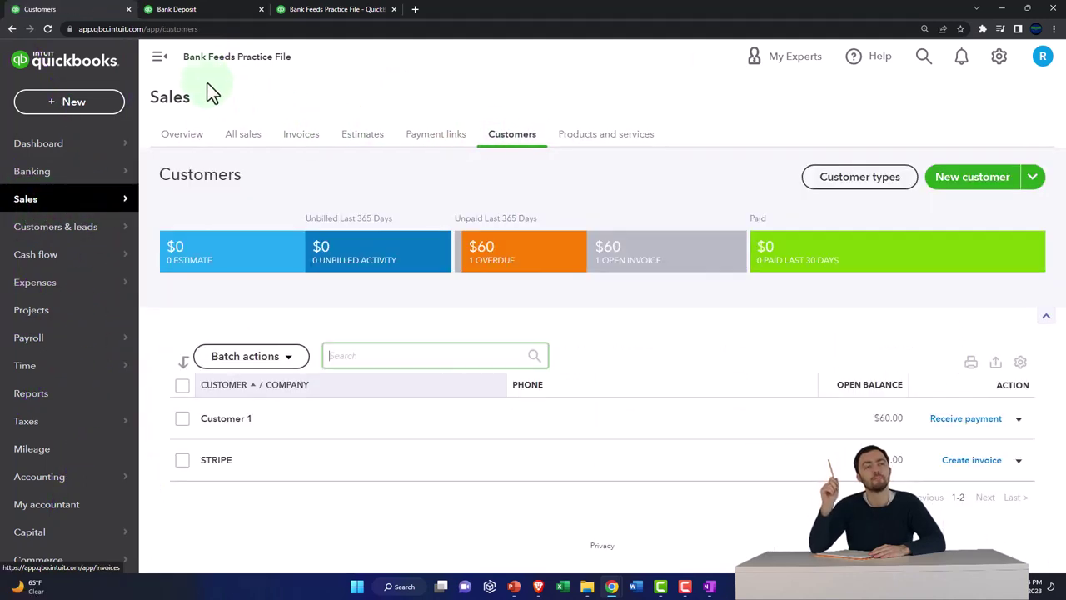
click(159, 56)
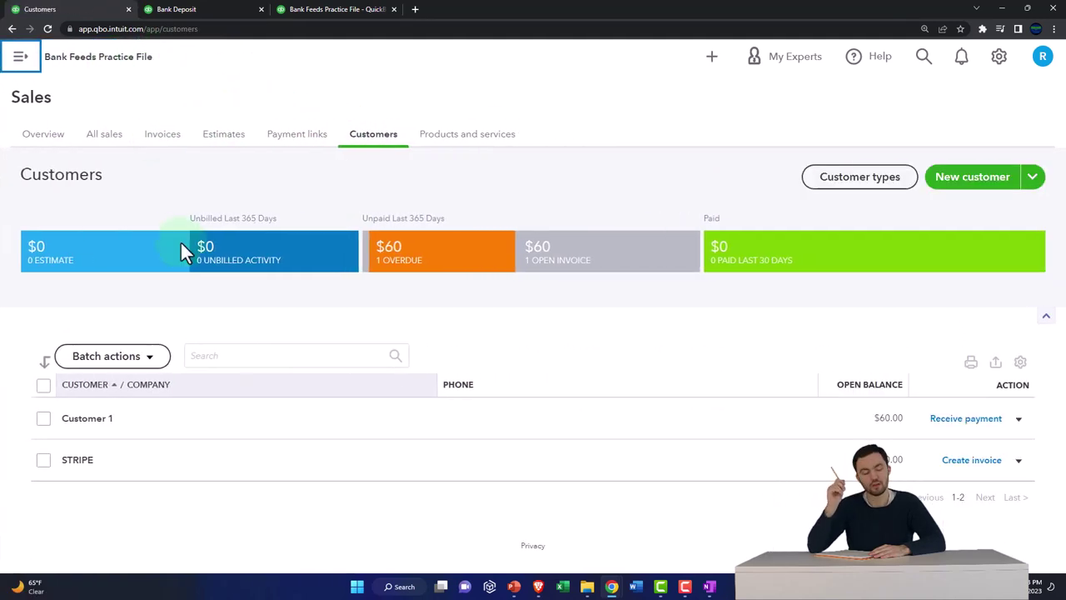
click(78, 461)
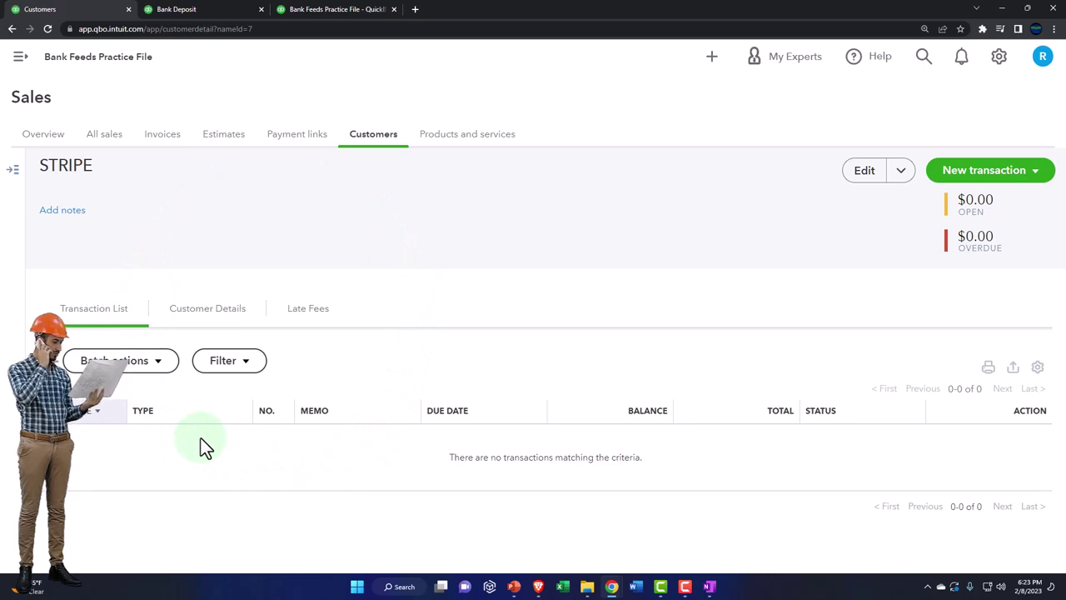
- Open the practice file's dashboard, and look up the Customers page under Get paid & pay in the Sample Company window
click(19, 60)
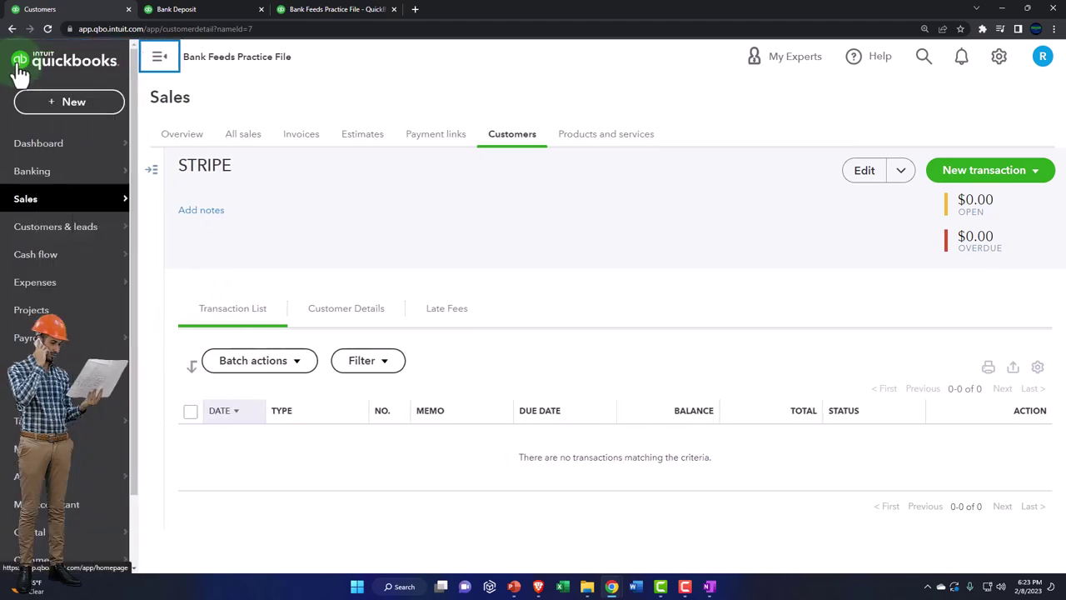
click(38, 149)
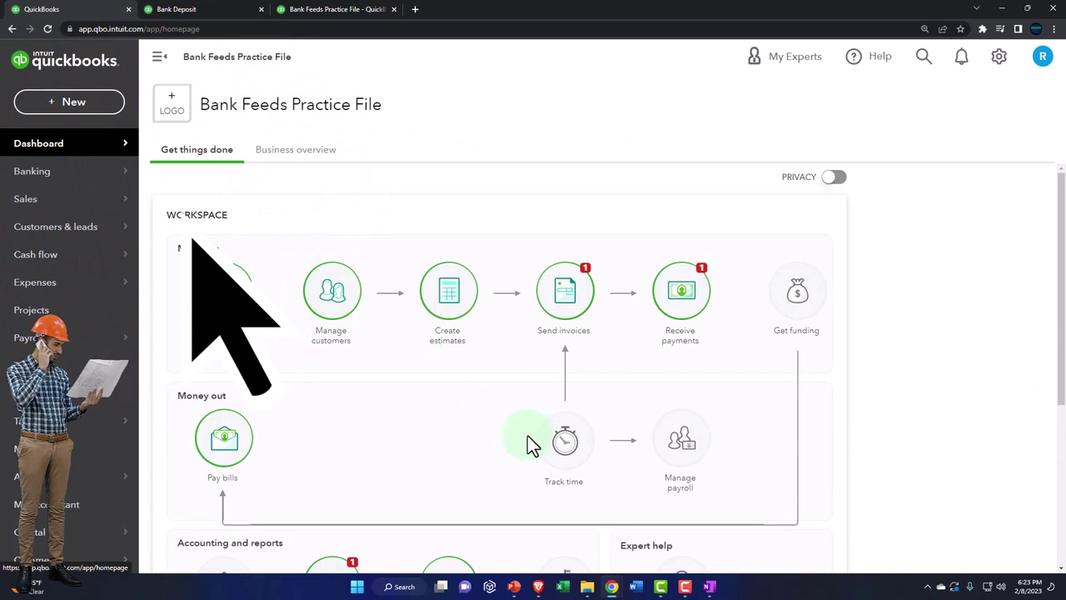
mouse_move(612, 587)
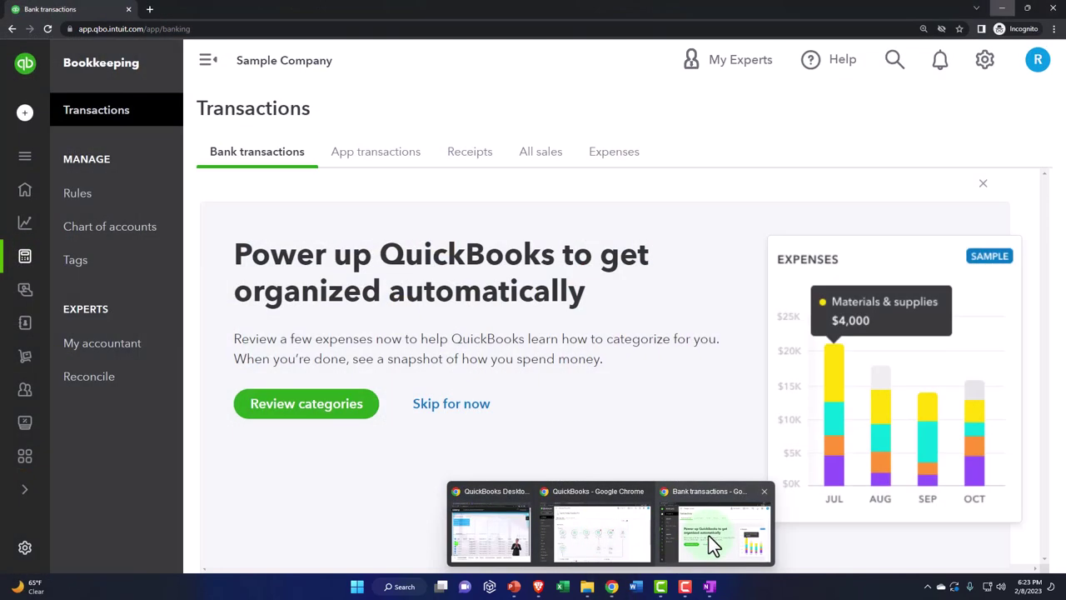
click(709, 536)
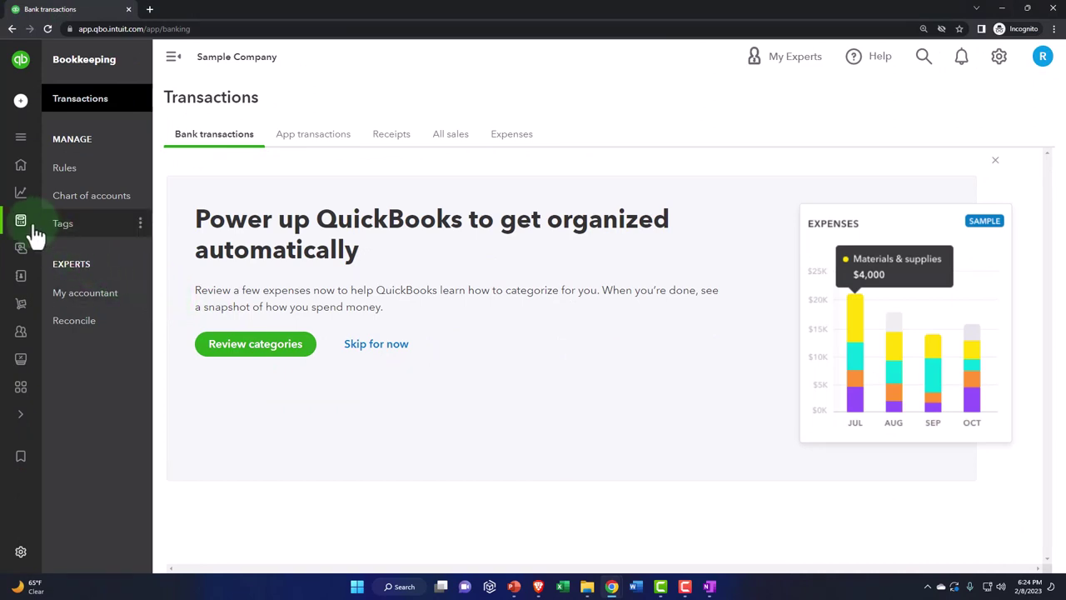
mouse_move(31, 232)
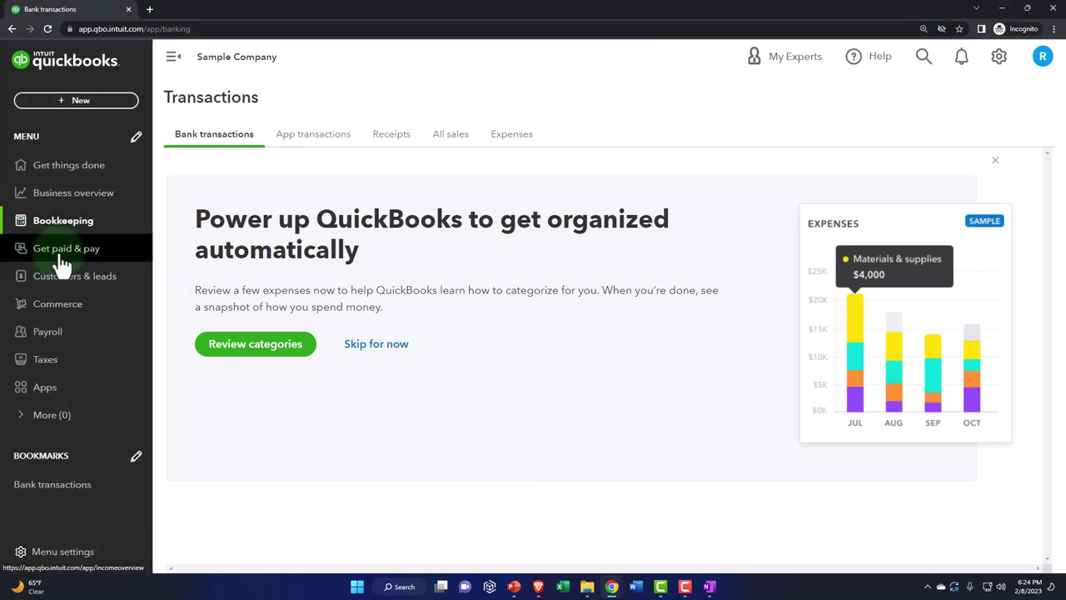
click(58, 256)
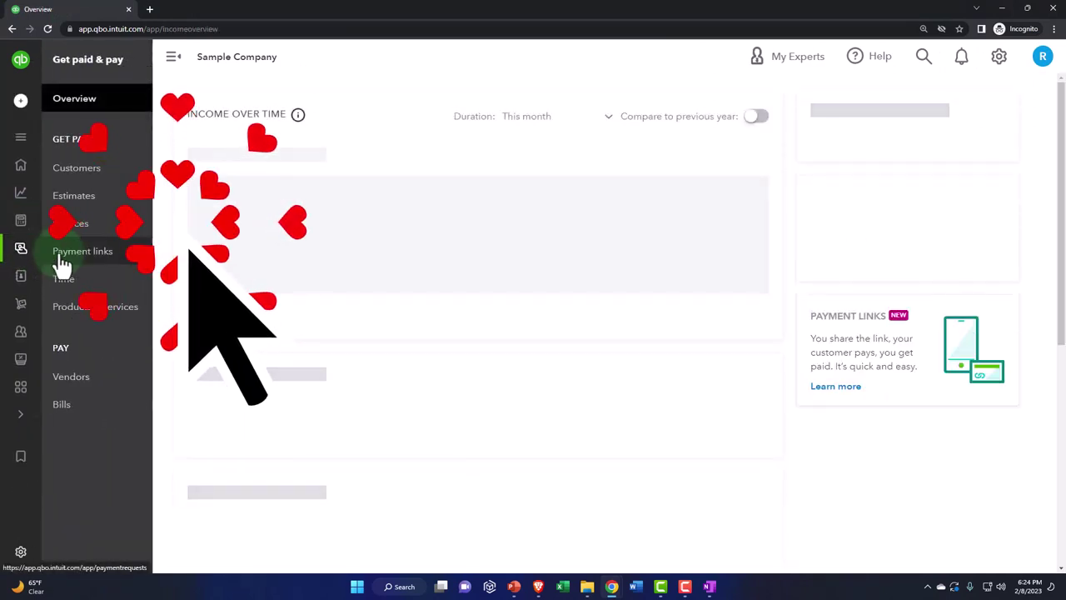
click(77, 182)
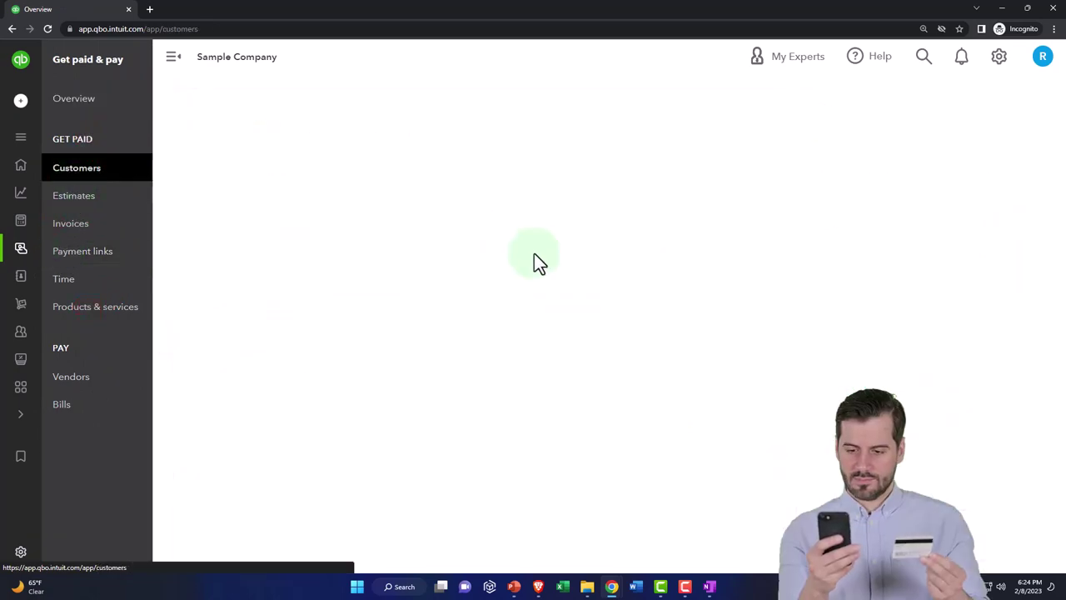
click(1002, 10)
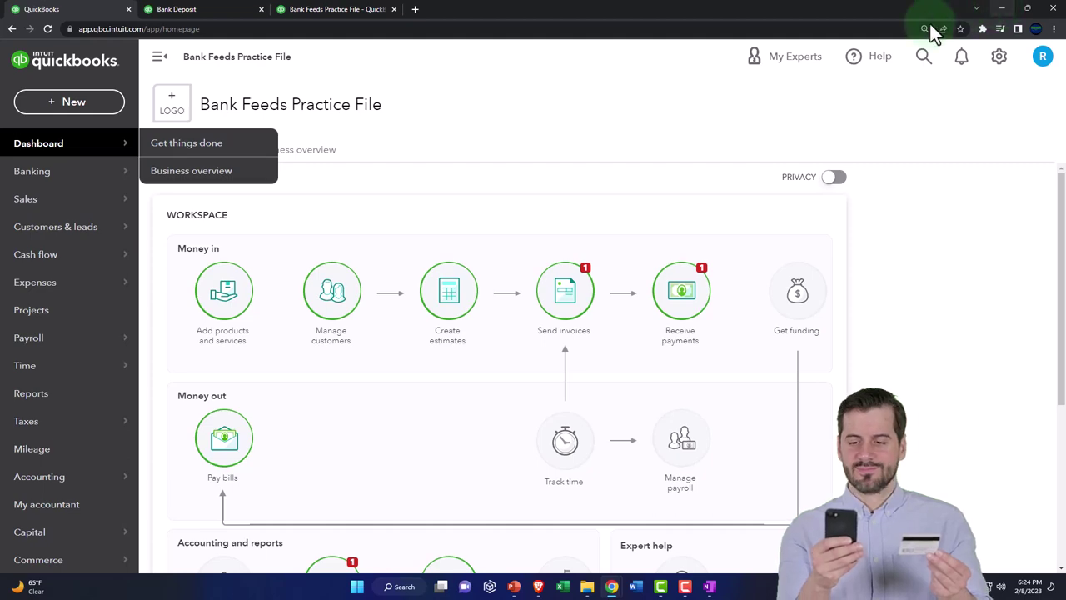
- Review the Balance Sheet's asset accounts and, in OneNote, the flowchart paths from invoices and sales receipts to Record Deposits
click(215, 10)
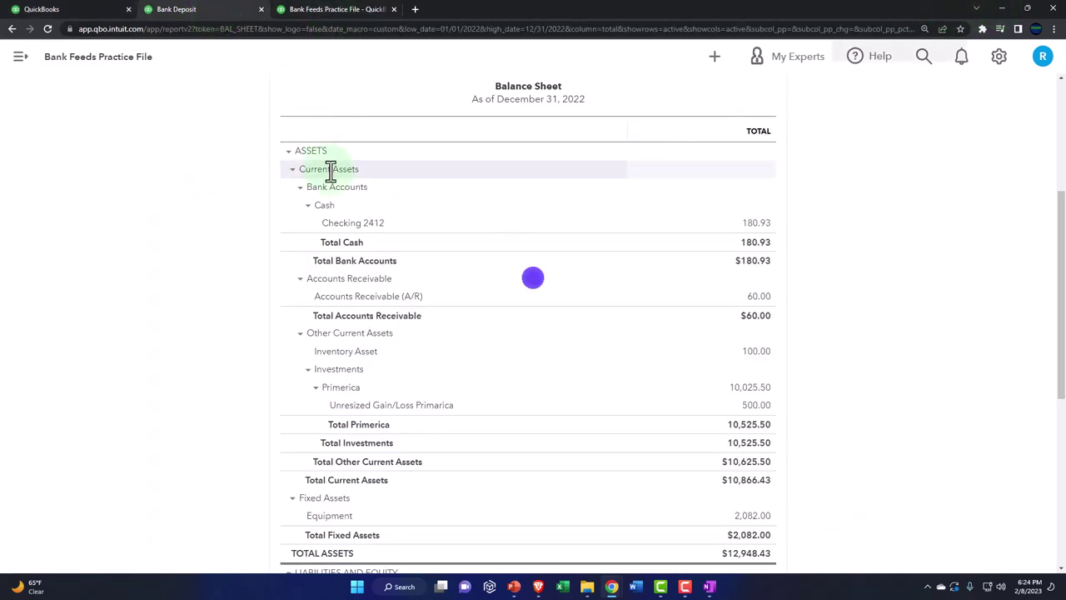
key(ctrl+plus)
key(ctrl+plus)
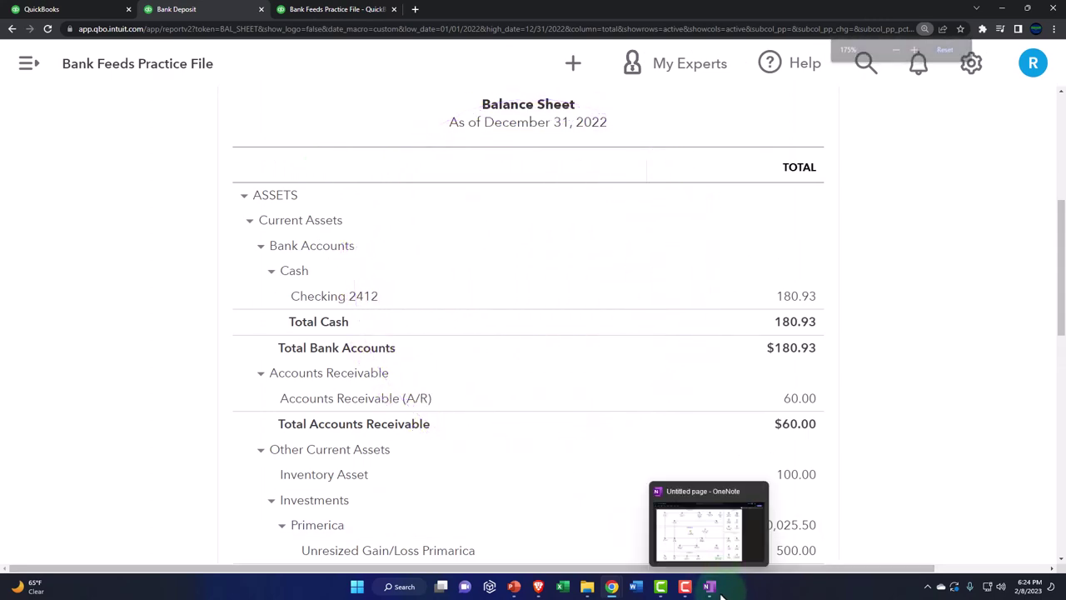
click(709, 587)
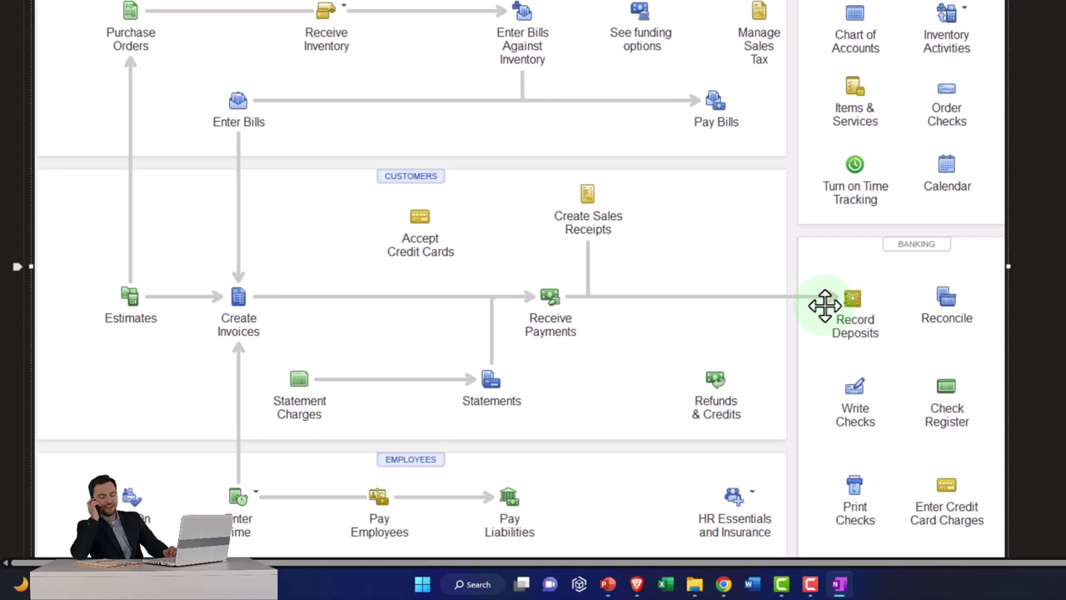
click(602, 172)
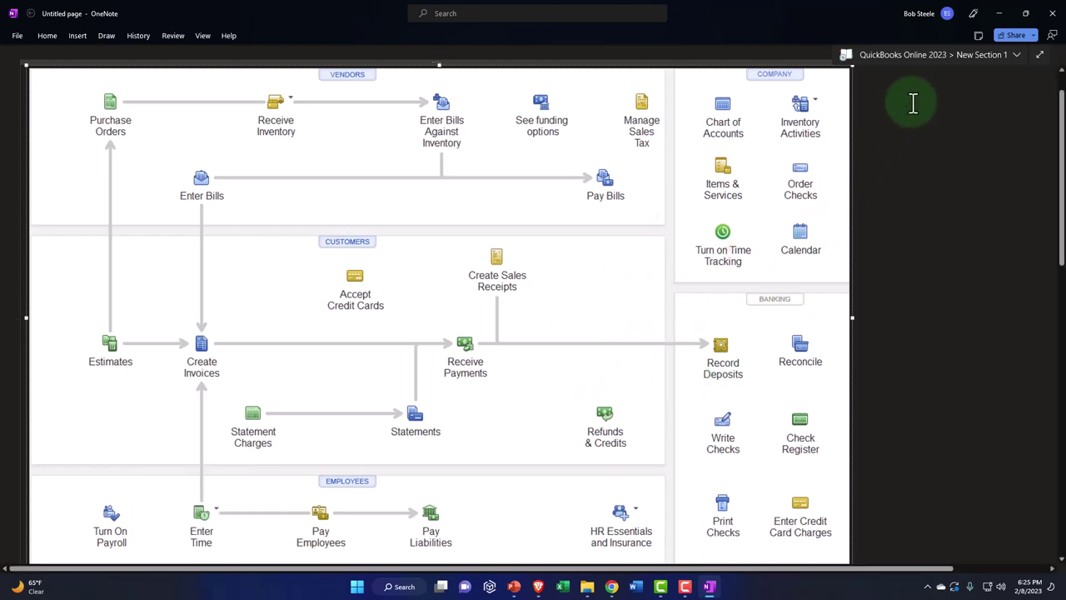
click(1002, 17)
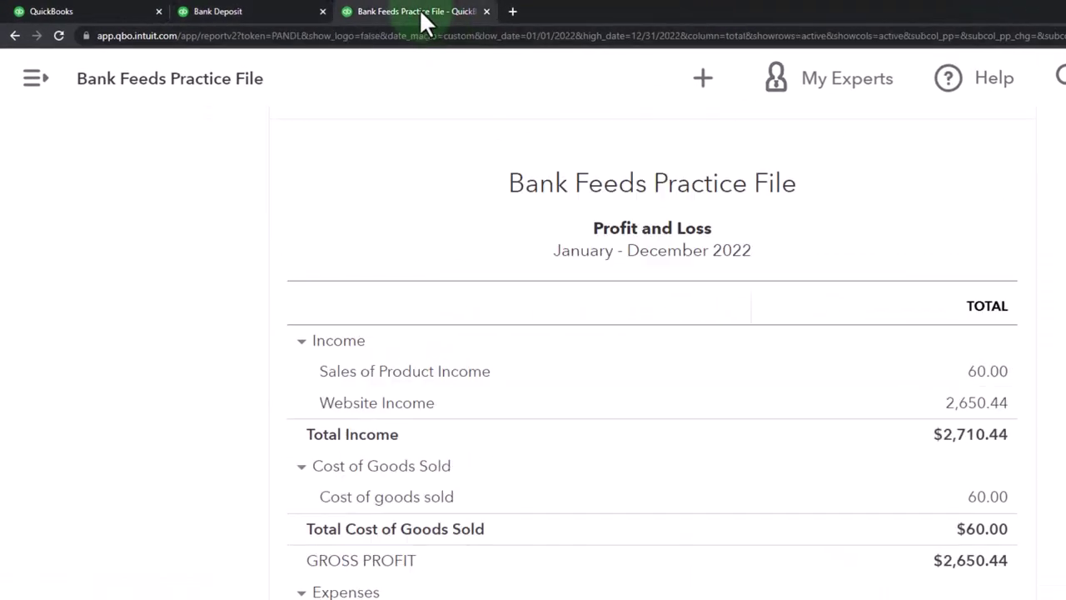
right_click(400, 10)
click(462, 113)
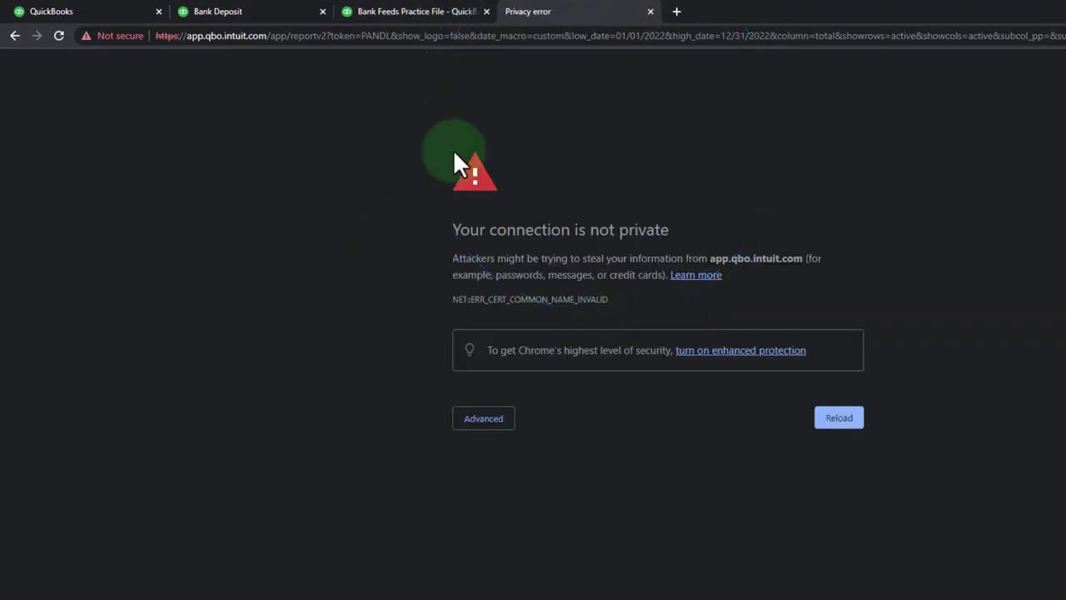
click(650, 11)
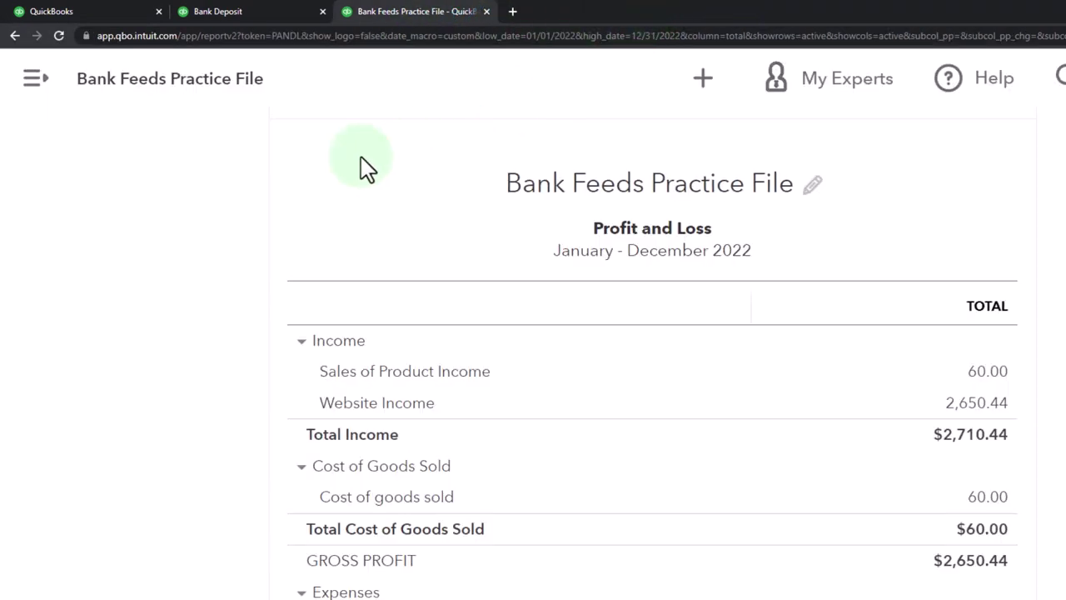
- Find the Trial Balance report by name in the report list and open it
click(38, 98)
scroll(76, 324, down, 3)
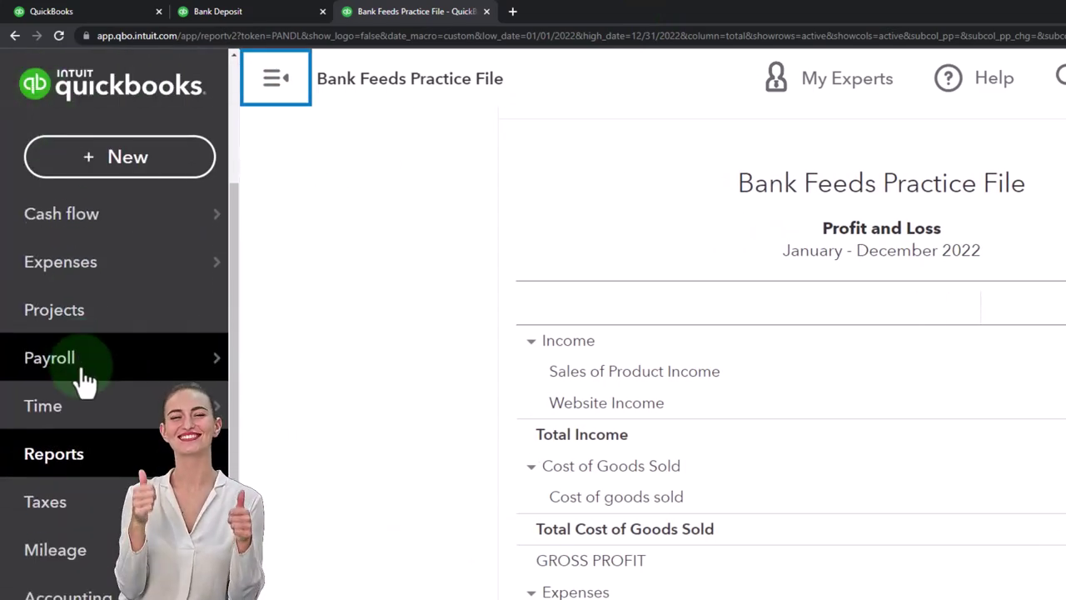
click(71, 462)
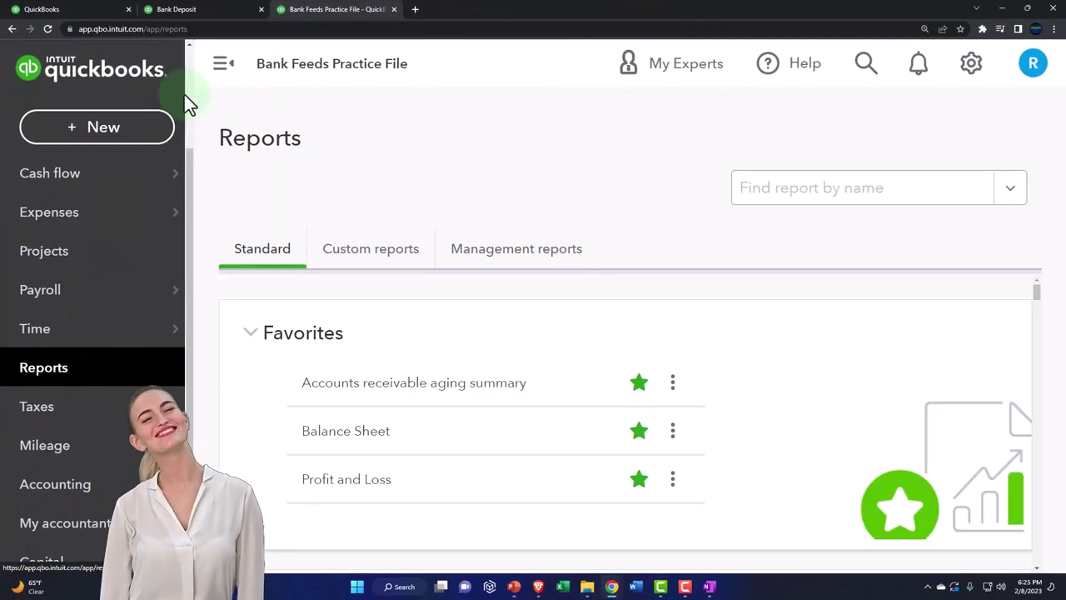
click(241, 68)
click(710, 192)
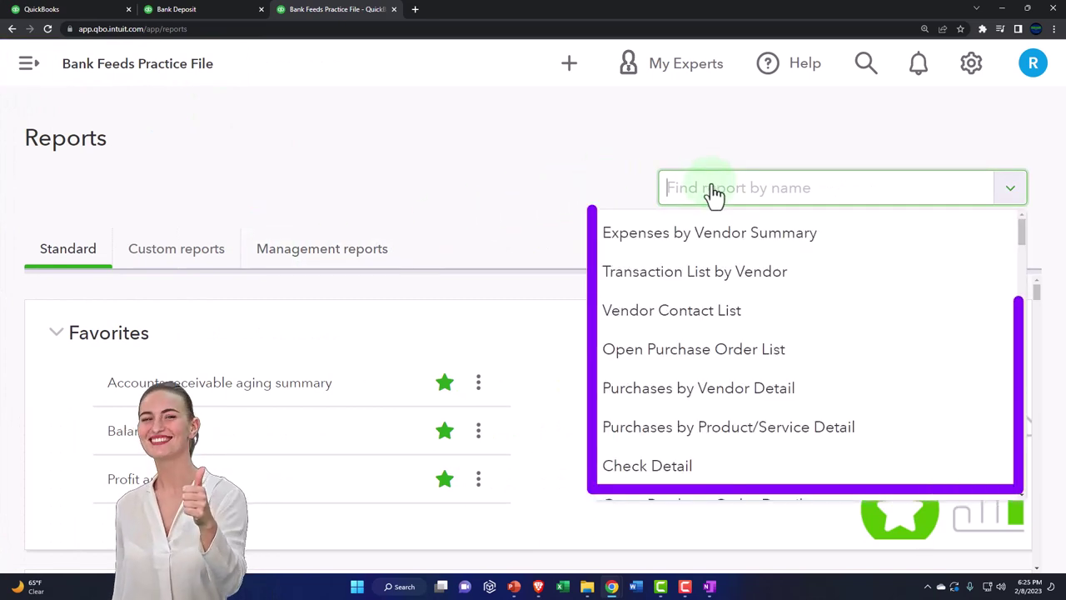
text(tria)
key(Down)
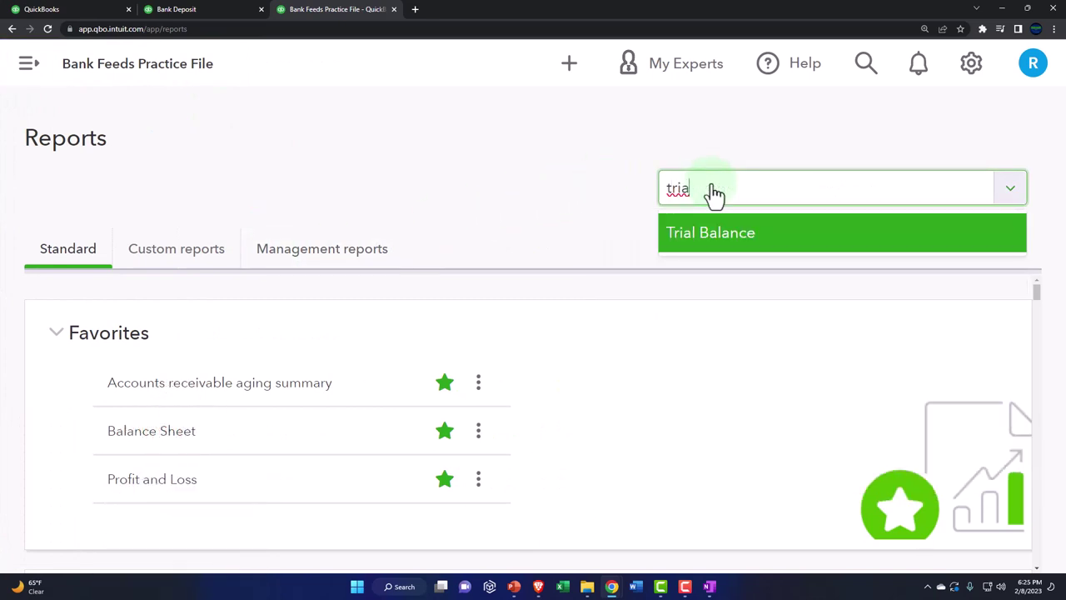
key(Return)
scroll(709, 195, down, 3)
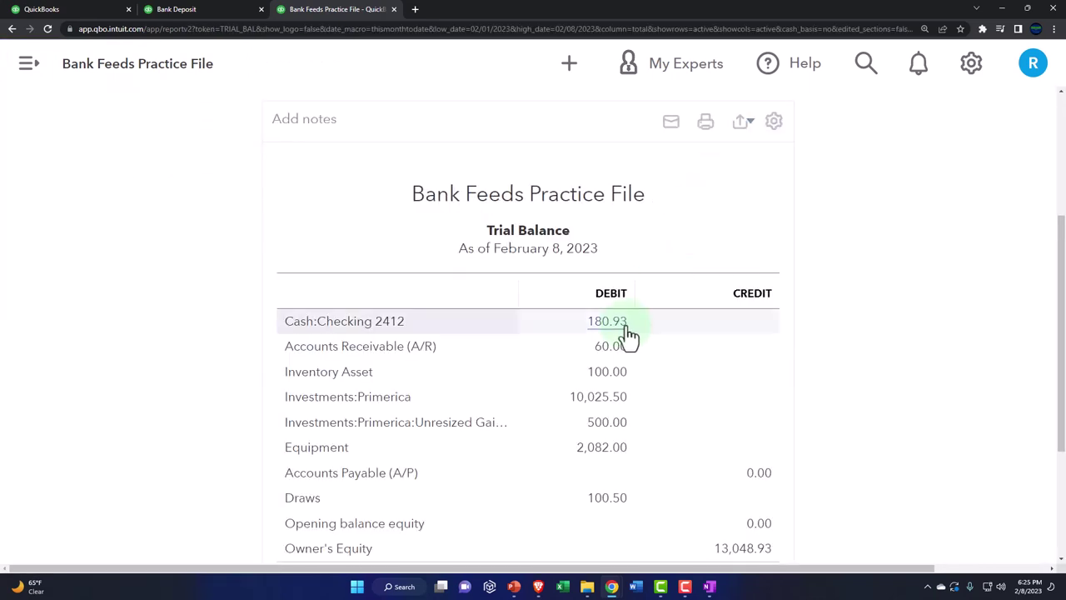
- Run the Trial Balance for the period 01/01/2022 to 12/31/2022
scroll(626, 335, up, 3)
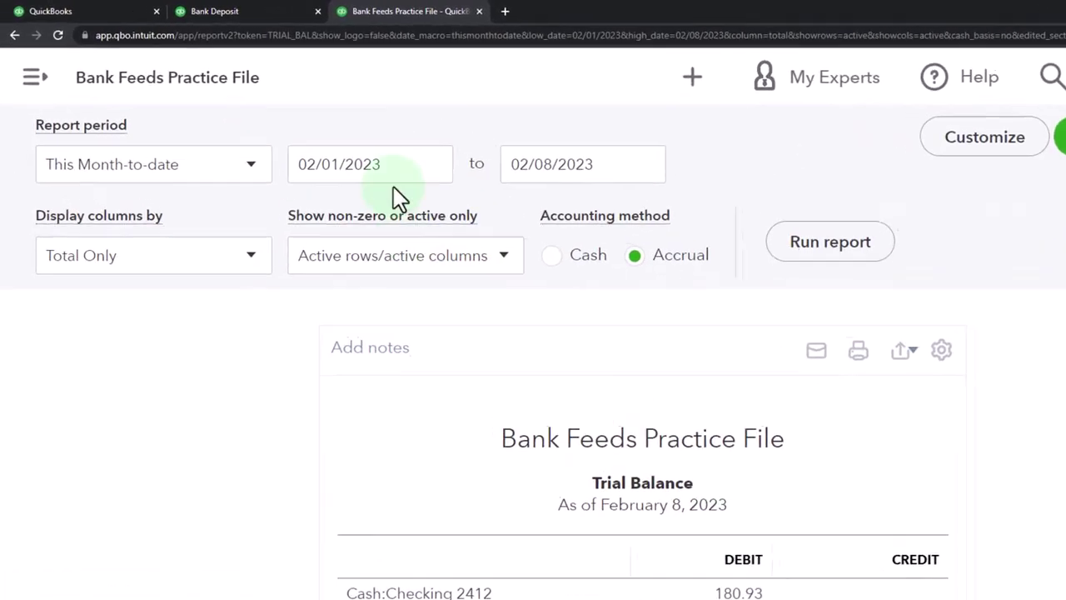
click(388, 175)
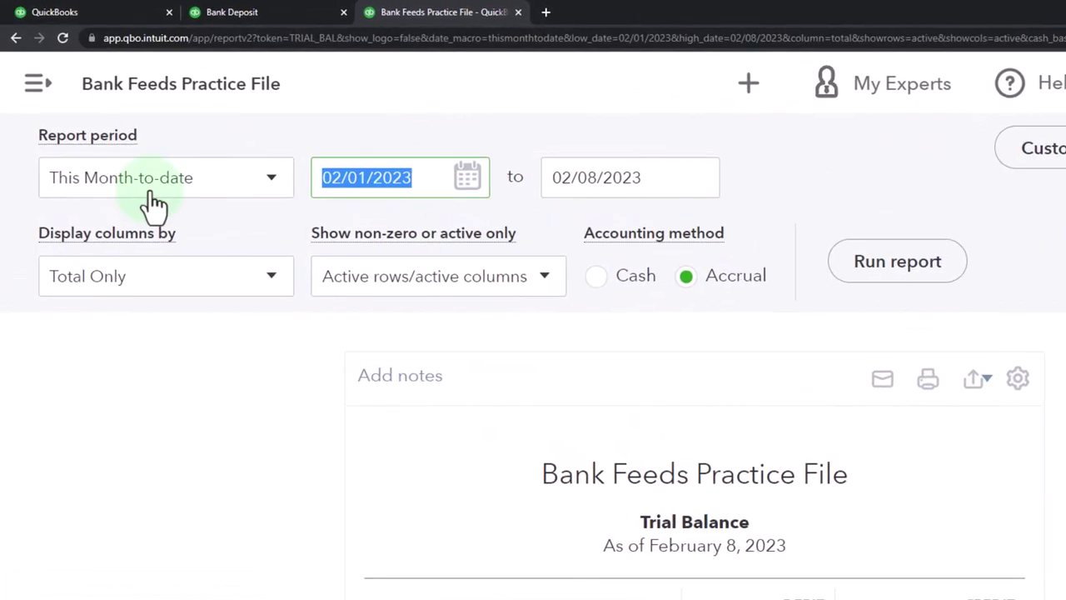
text(01/01/202)
key(Tab)
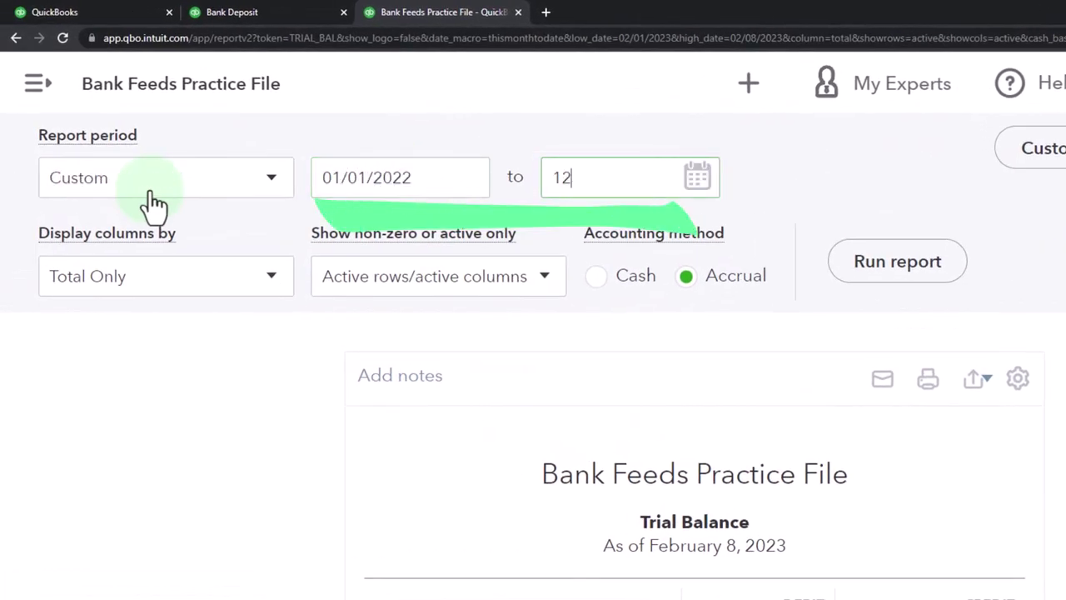
text(123122)
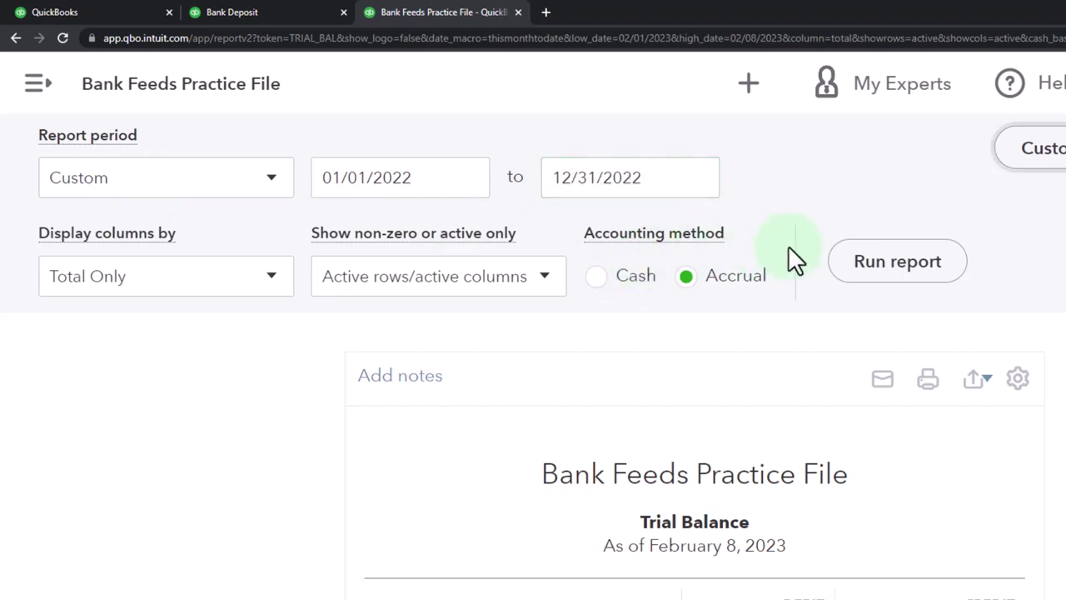
click(862, 265)
scroll(1017, 519, down, 3)
key(ctrl+plus)
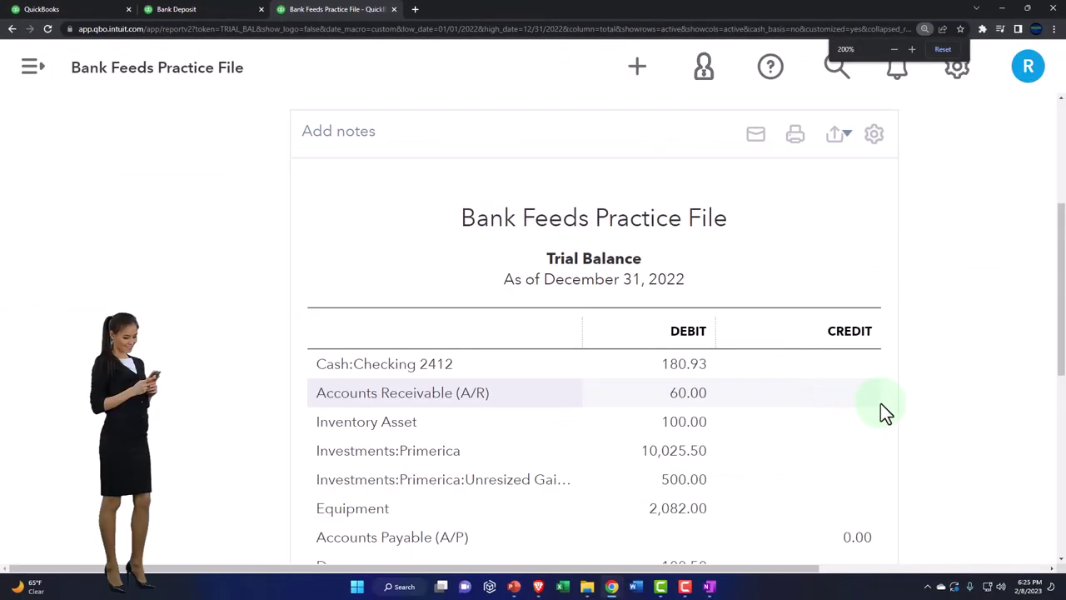
scroll(931, 408, down, 1)
scroll(929, 403, down, 1)
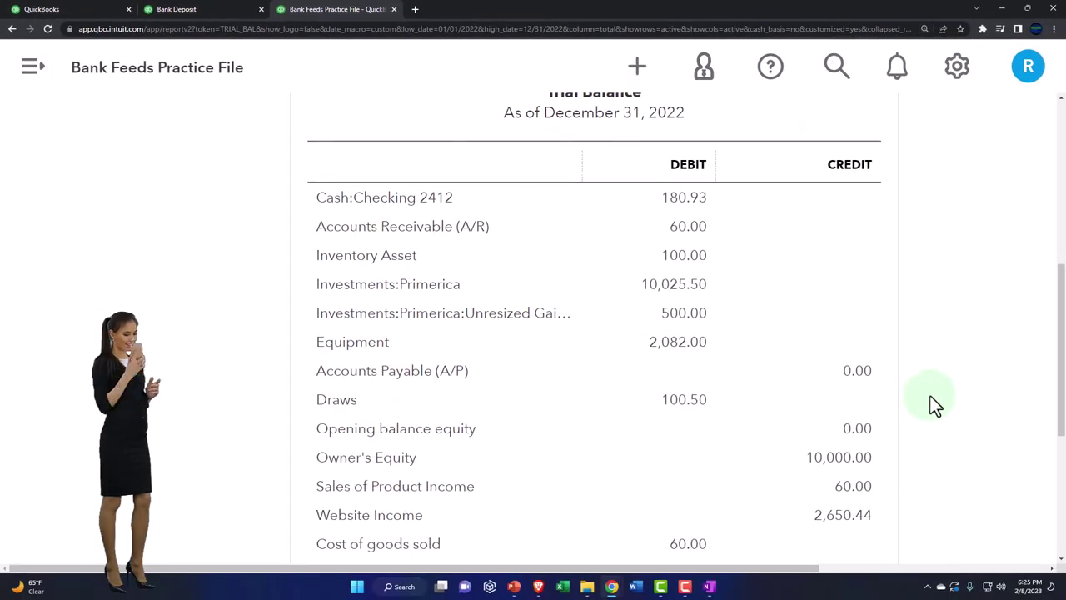
scroll(932, 400, down, 1)
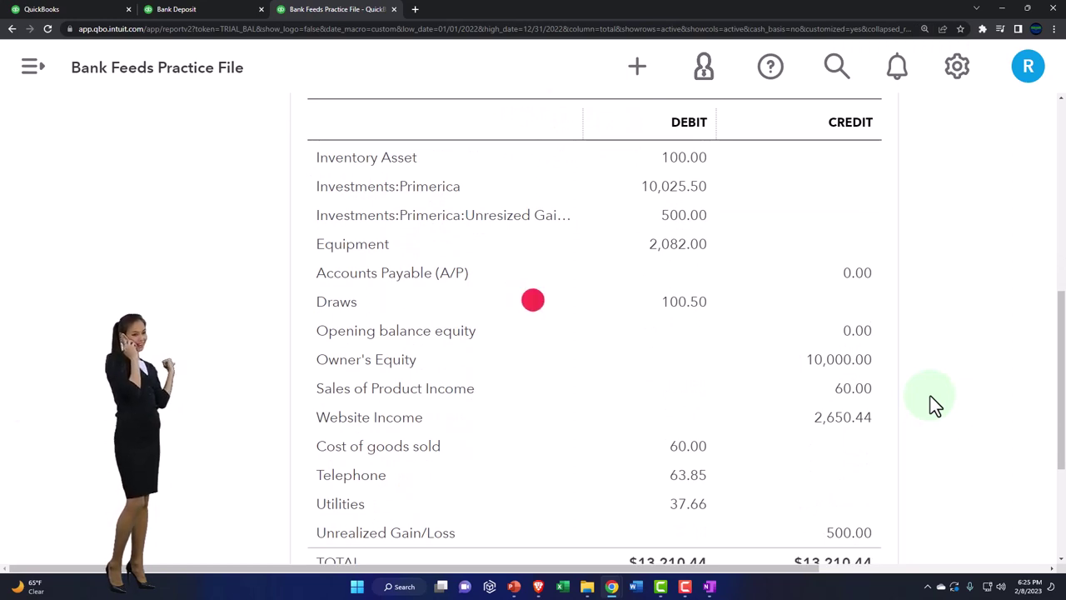
scroll(733, 293, up, 1)
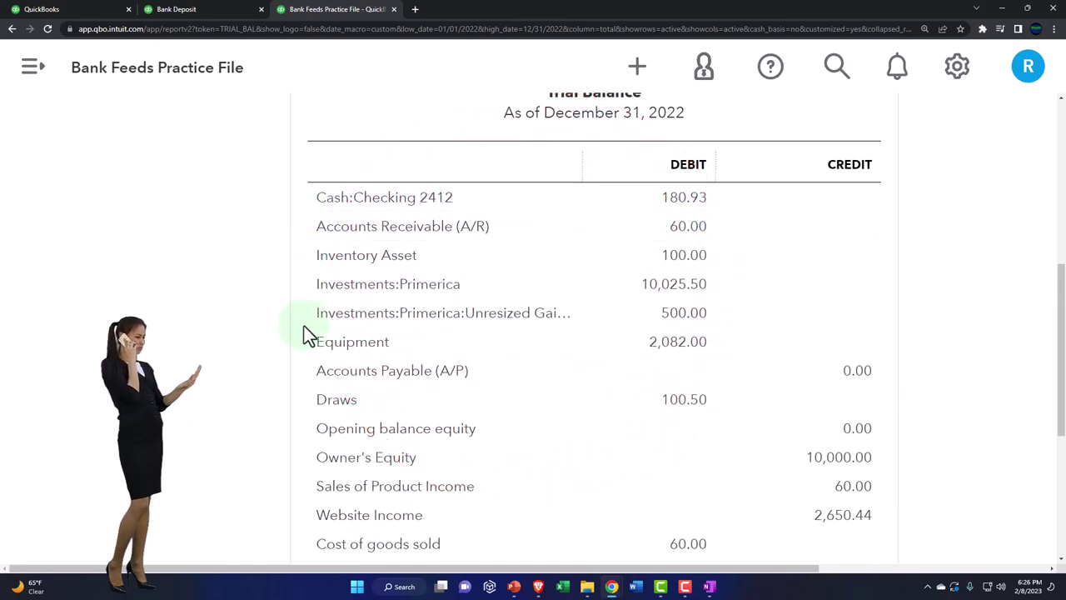
scroll(309, 368, down, 1)
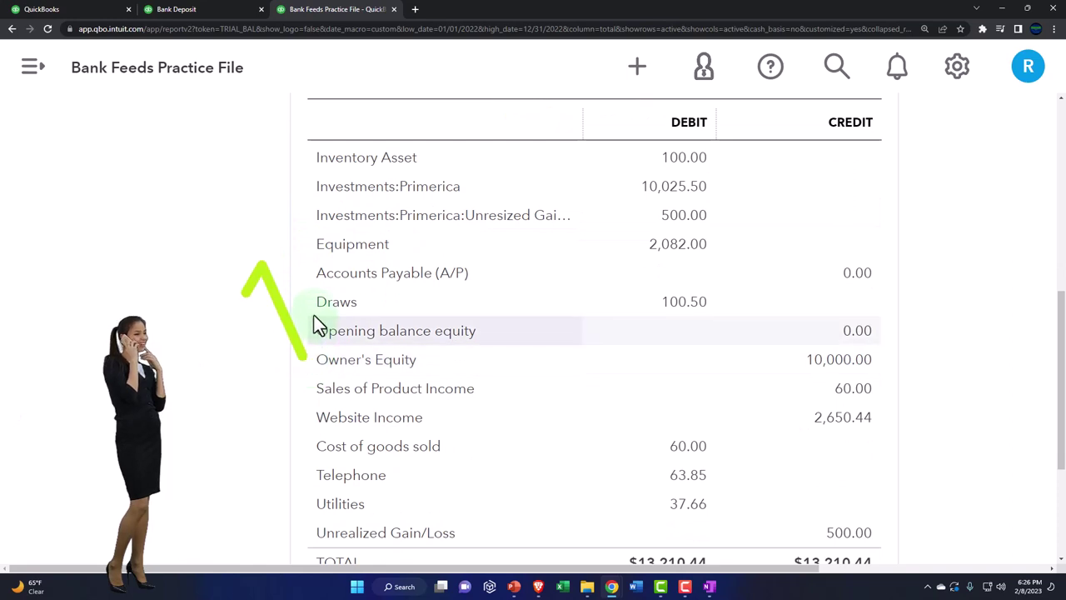